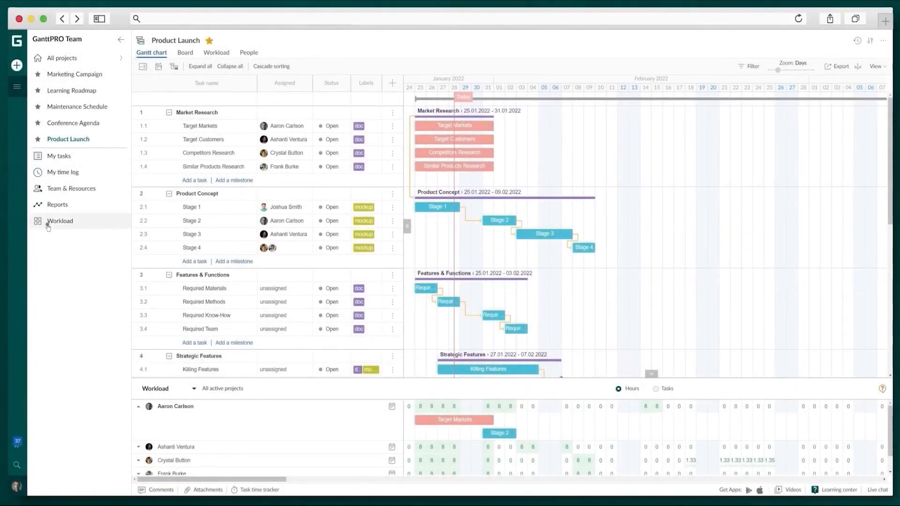
Review the team Workload page, then return to the Product Launch Gantt chart.
{"action": "left_click", "coordinate": [48, 222]}
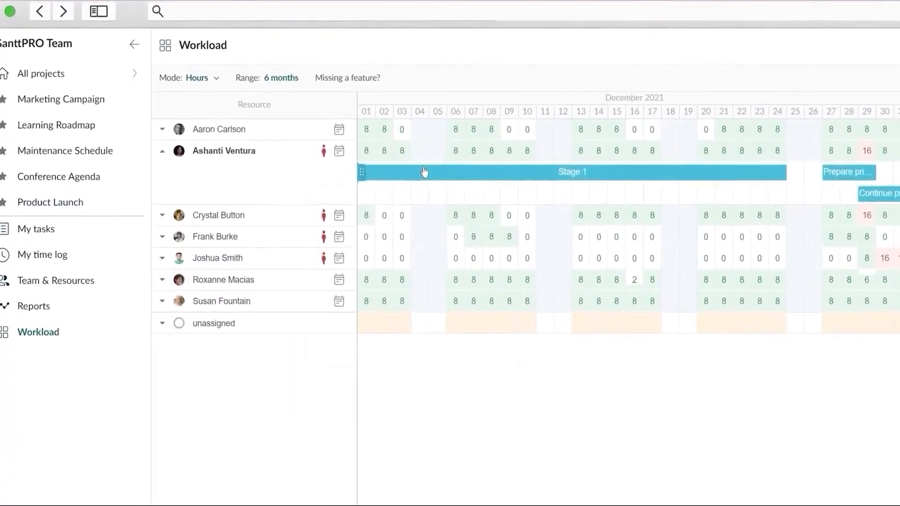
{"action": "mouse_move", "coordinate": [426, 177]}
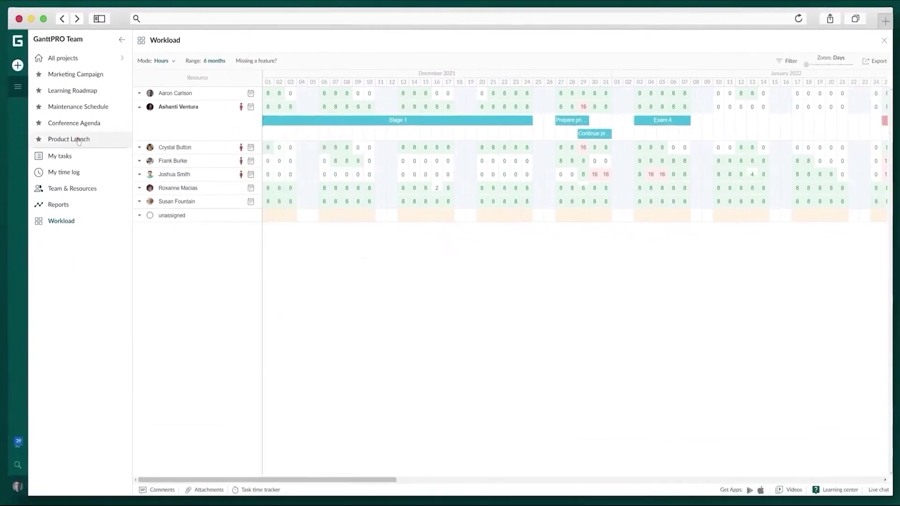
{"action": "left_click", "coordinate": [69, 139]}
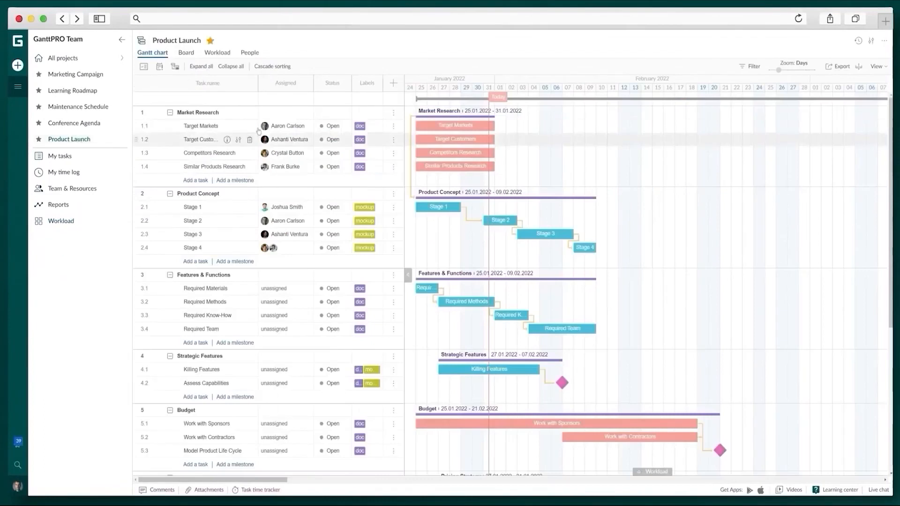
Review project settings, then lengthen the Required Materials, Methods and Know-How task bars.
{"action": "left_click", "coordinate": [874, 41]}
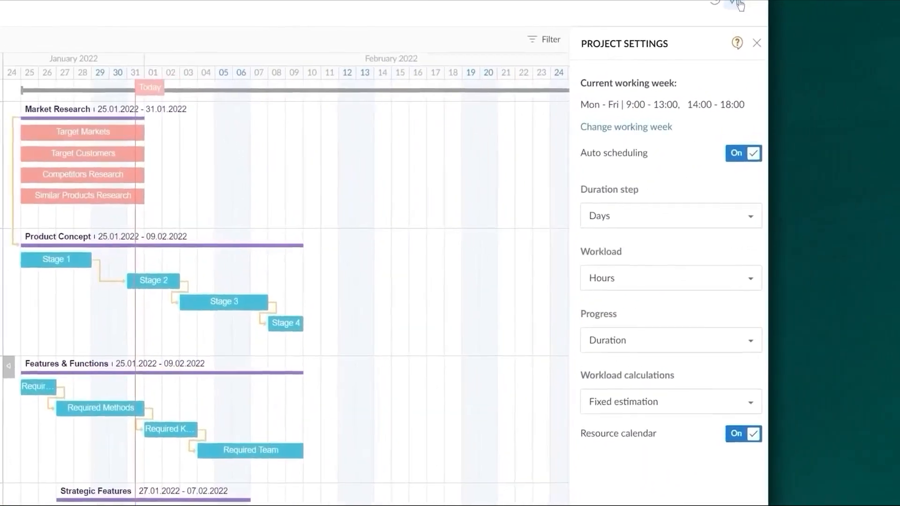
{"action": "mouse_move", "coordinate": [612, 154]}
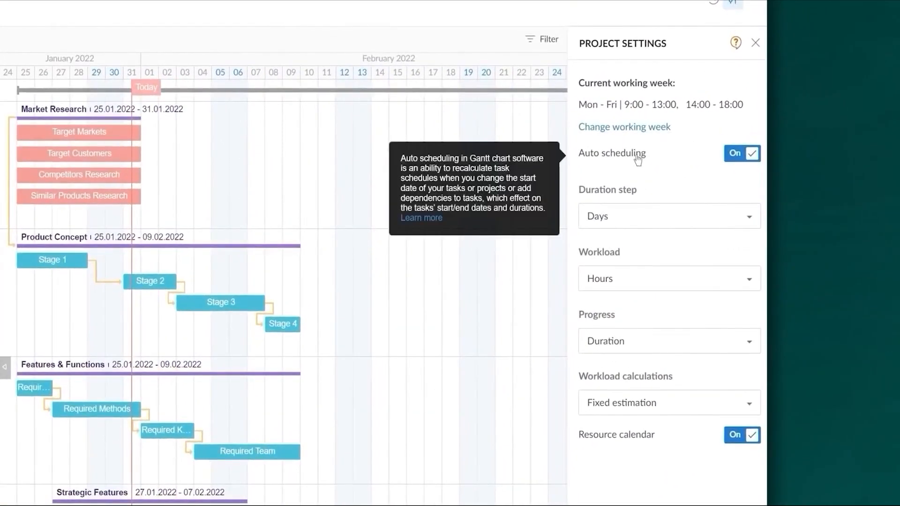
{"action": "left_click", "coordinate": [755, 43]}
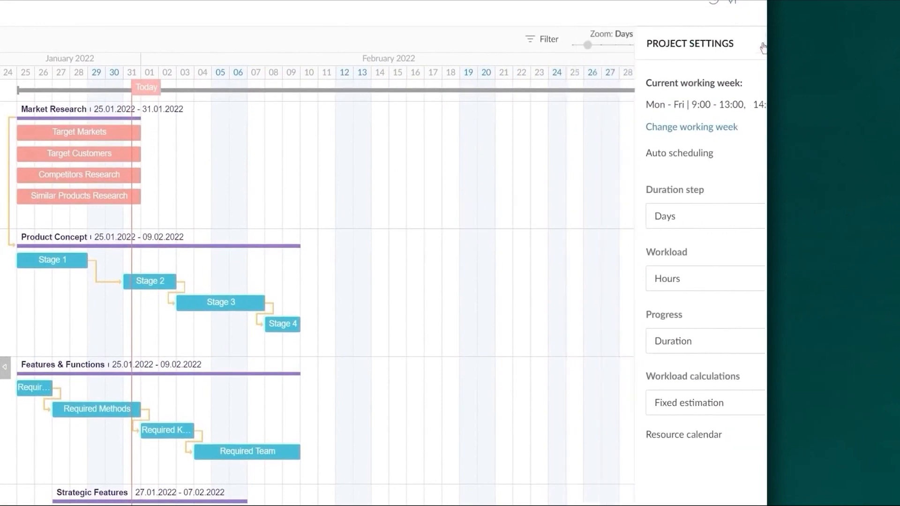
{"action": "left_click_drag", "start_coordinate": [436, 288], "coordinate": [461, 289]}
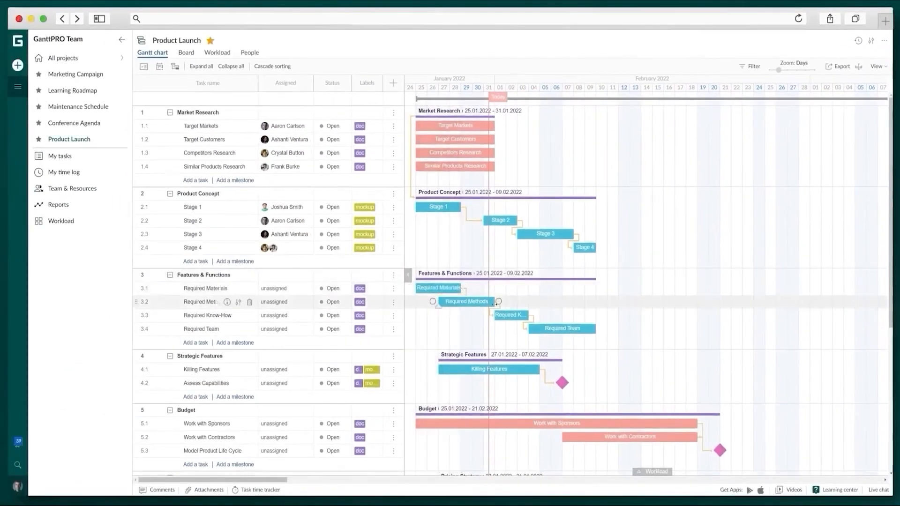
{"action": "left_click_drag", "start_coordinate": [520, 301], "coordinate": [530, 300]}
{"action": "left_click_drag", "start_coordinate": [589, 314], "coordinate": [604, 314]}
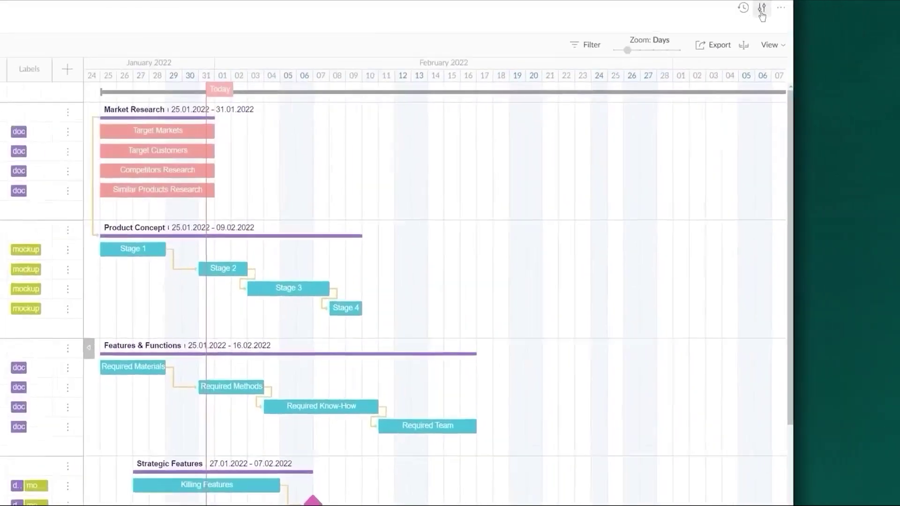
Mark 24 February 2022 as a day off in the project's working-week calendar.
{"action": "left_click", "coordinate": [762, 10]}
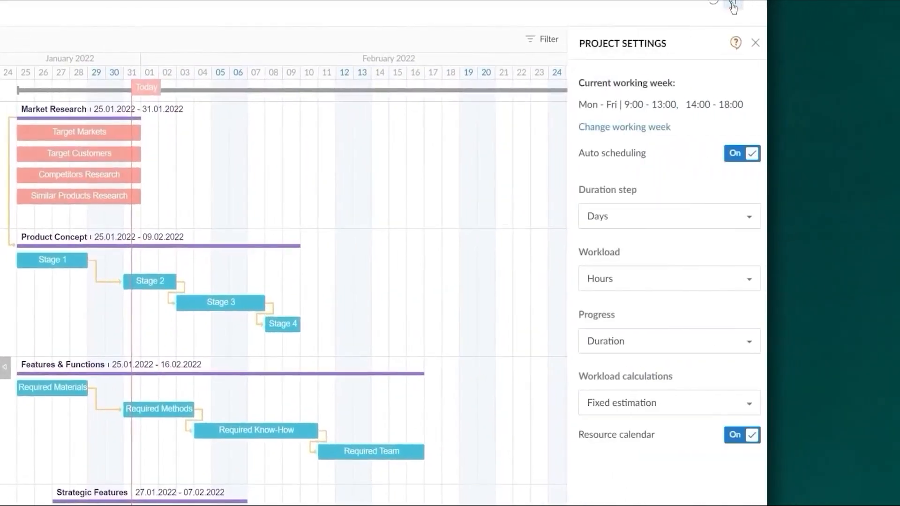
{"action": "left_click", "coordinate": [631, 130]}
{"action": "left_click", "coordinate": [674, 172]}
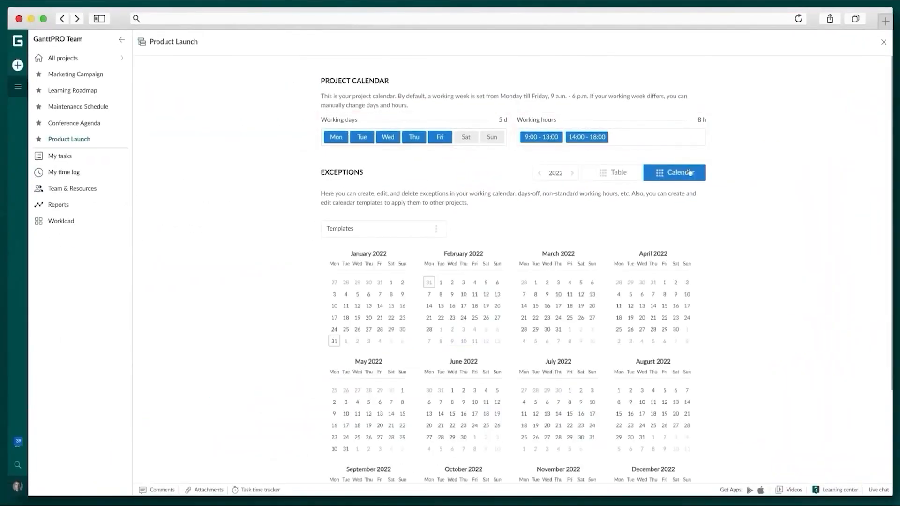
{"action": "left_click", "coordinate": [370, 283]}
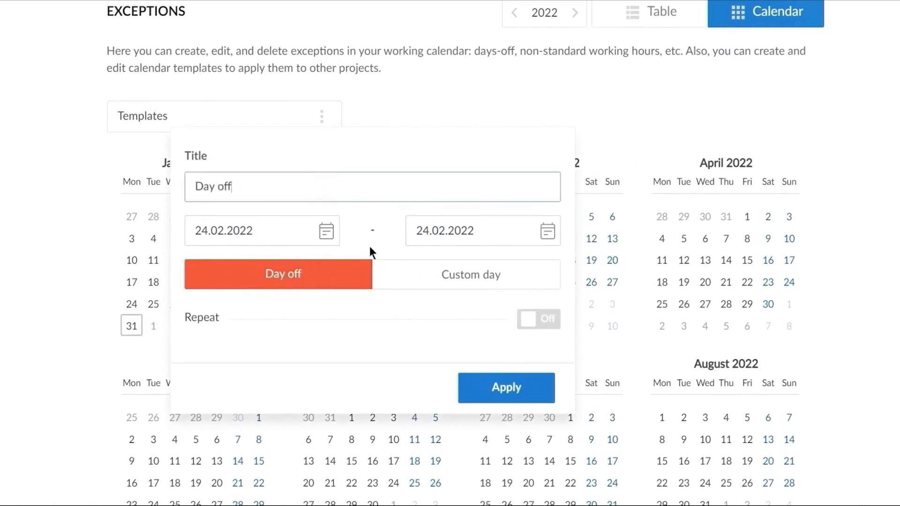
{"action": "left_click", "coordinate": [506, 388]}
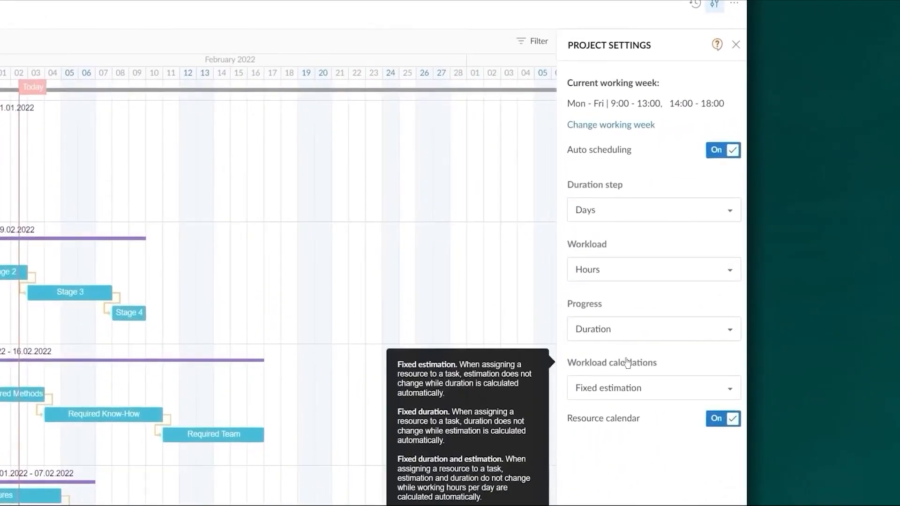
{"action": "left_click", "coordinate": [699, 388]}
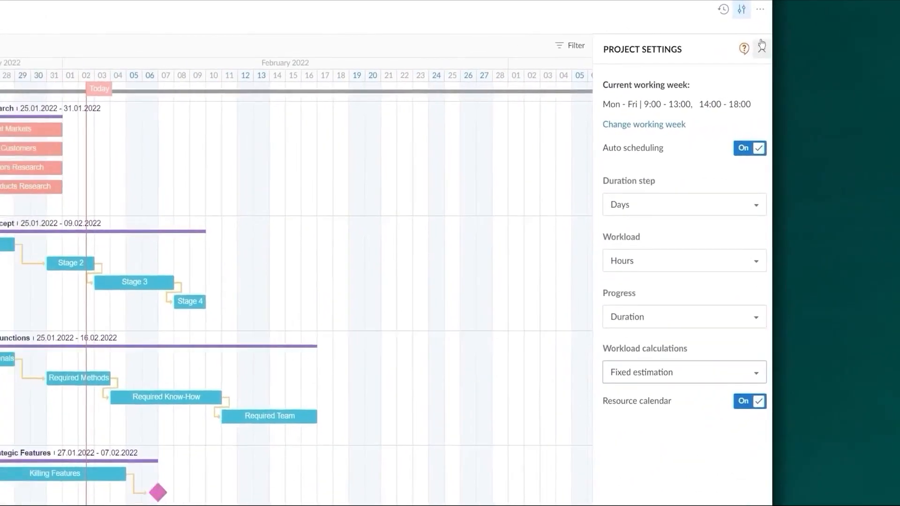
{"action": "left_click", "coordinate": [735, 45]}
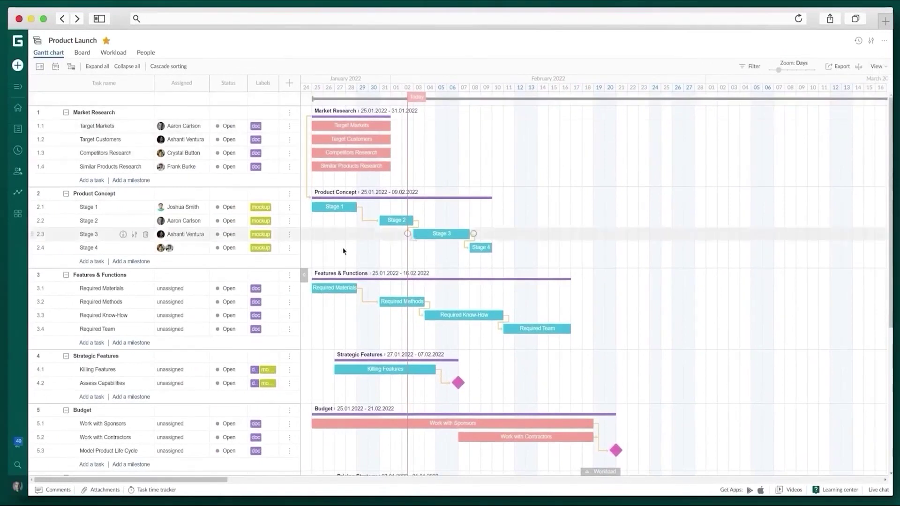
{"action": "left_click", "coordinate": [170, 288]}
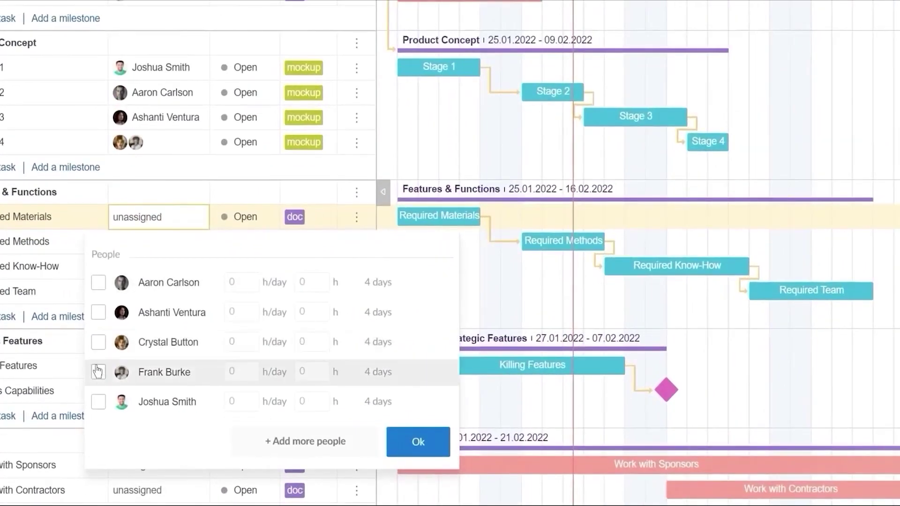
{"action": "left_click", "coordinate": [99, 372]}
{"action": "left_click", "coordinate": [417, 442]}
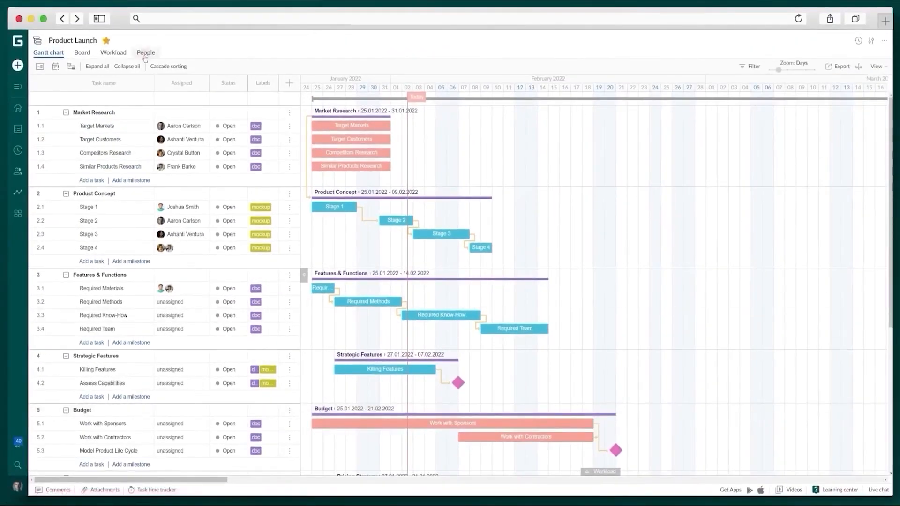
Review project members' hourly costs on the People page and return to the Gantt chart.
{"action": "left_click", "coordinate": [146, 52]}
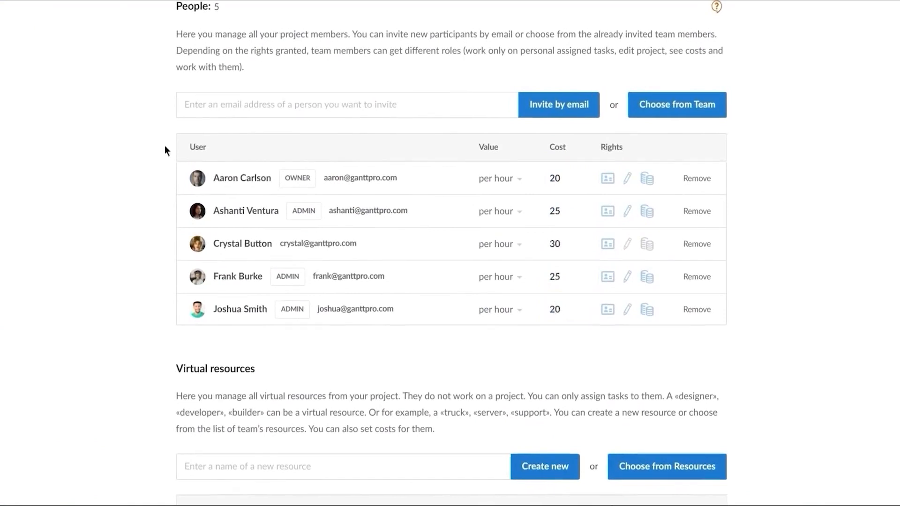
{"action": "left_click", "coordinate": [47, 53]}
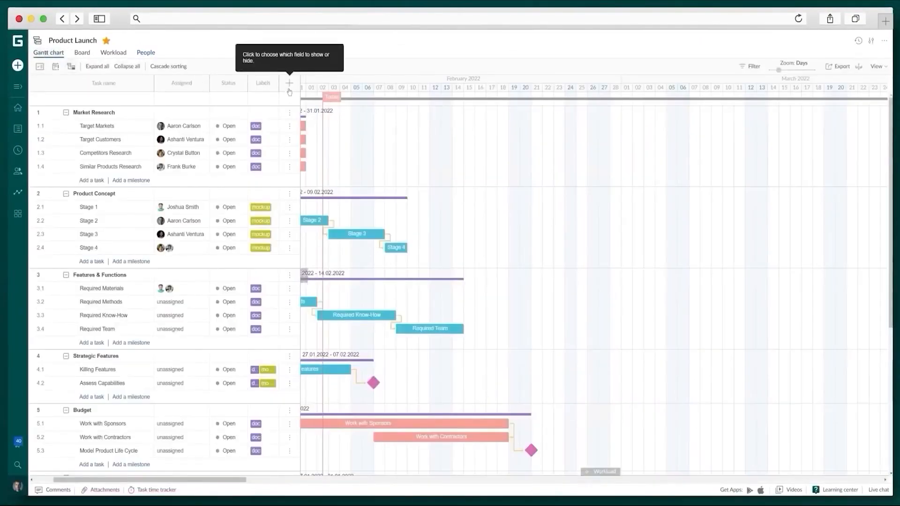
{"action": "left_click", "coordinate": [289, 83]}
{"action": "left_click", "coordinate": [485, 224]}
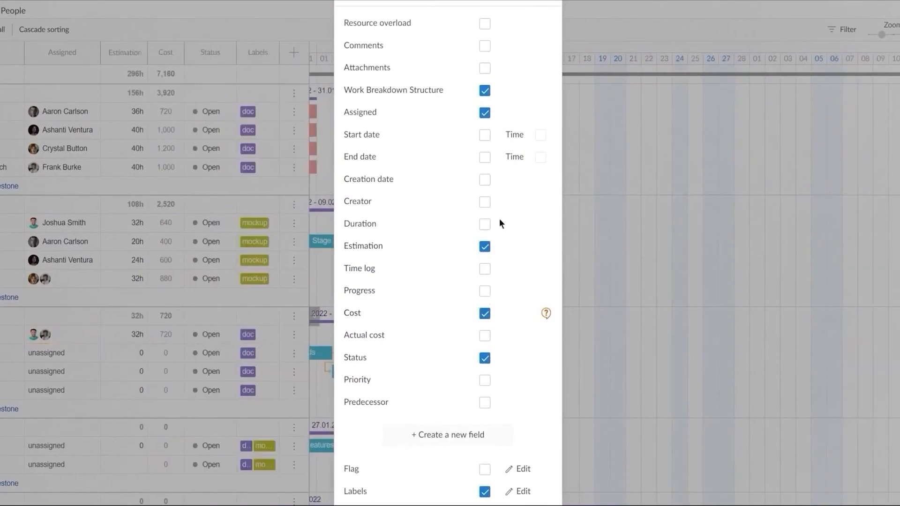
{"action": "left_click", "coordinate": [544, 8]}
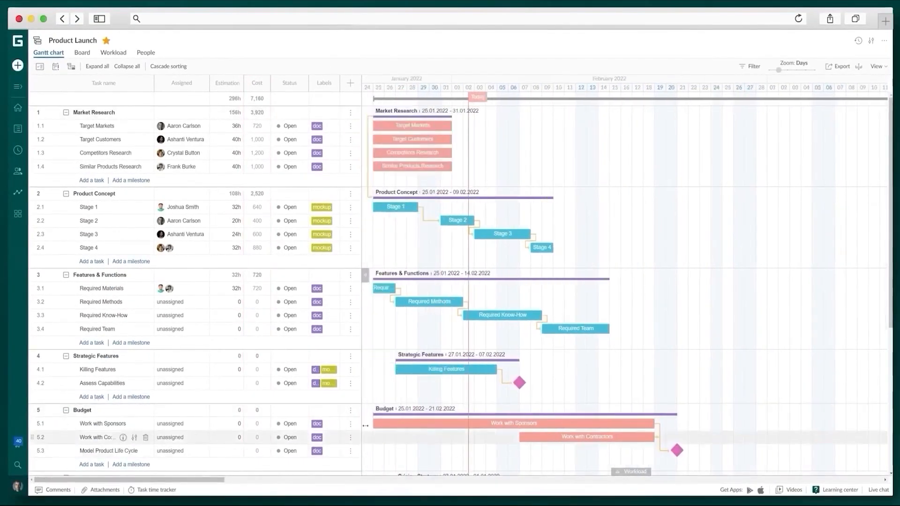
{"action": "left_click", "coordinate": [349, 83]}
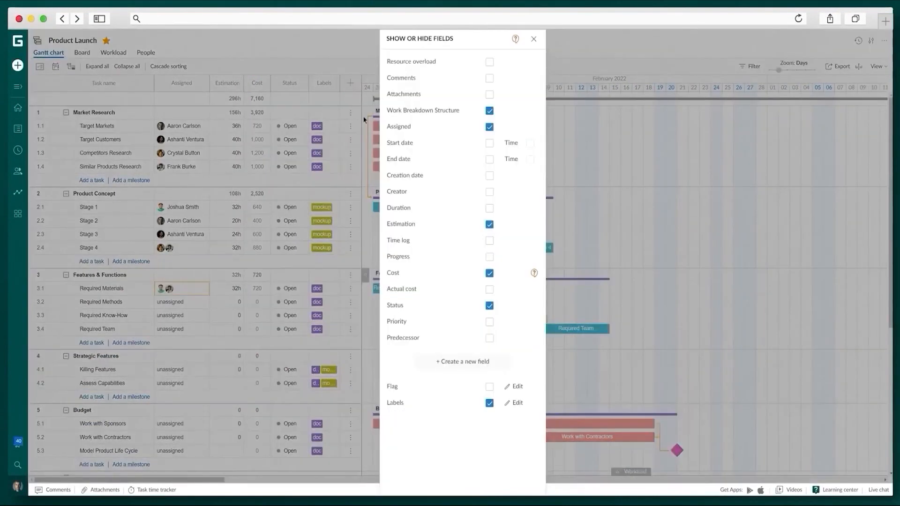
{"action": "left_click", "coordinate": [489, 273]}
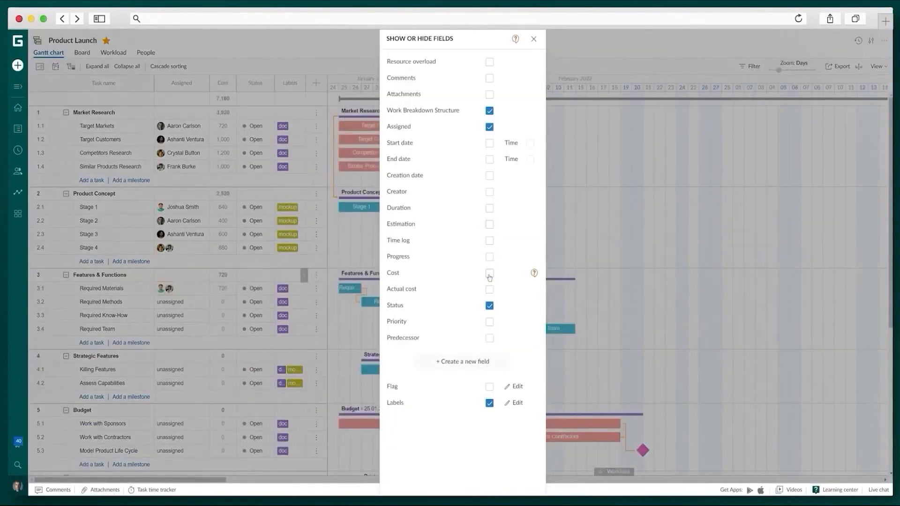
{"action": "left_click", "coordinate": [533, 40]}
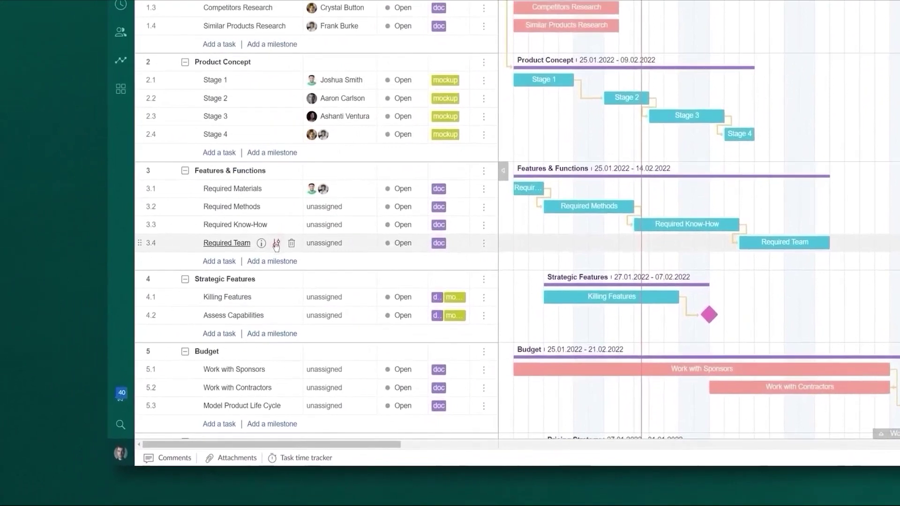
Give the Required Team task a 14.02.2022 deadline in its details panel.
{"action": "left_click", "coordinate": [97, 329]}
{"action": "left_click", "coordinate": [672, 127]}
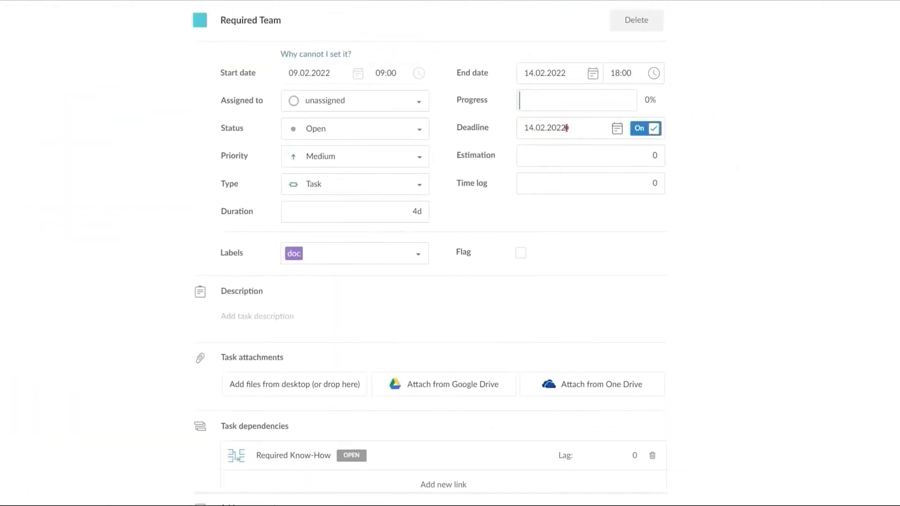
{"action": "left_click", "coordinate": [567, 127]}
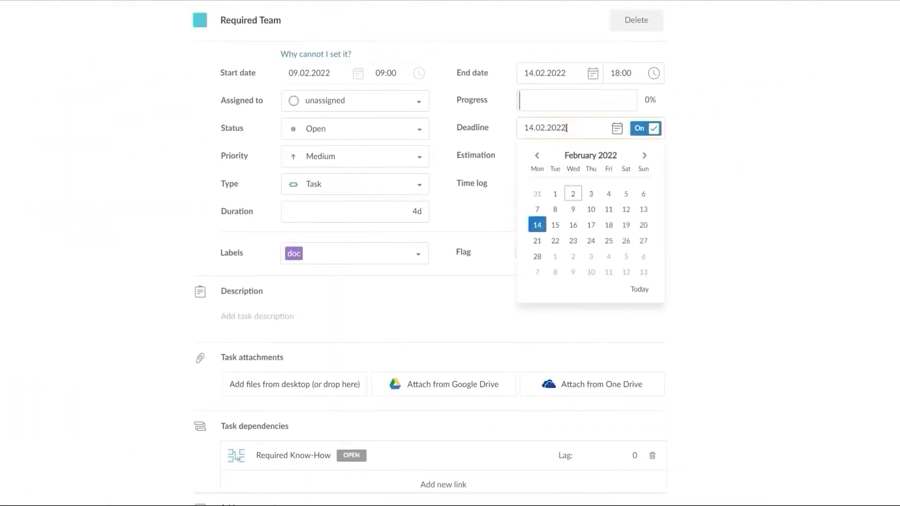
{"action": "left_click", "coordinate": [572, 225]}
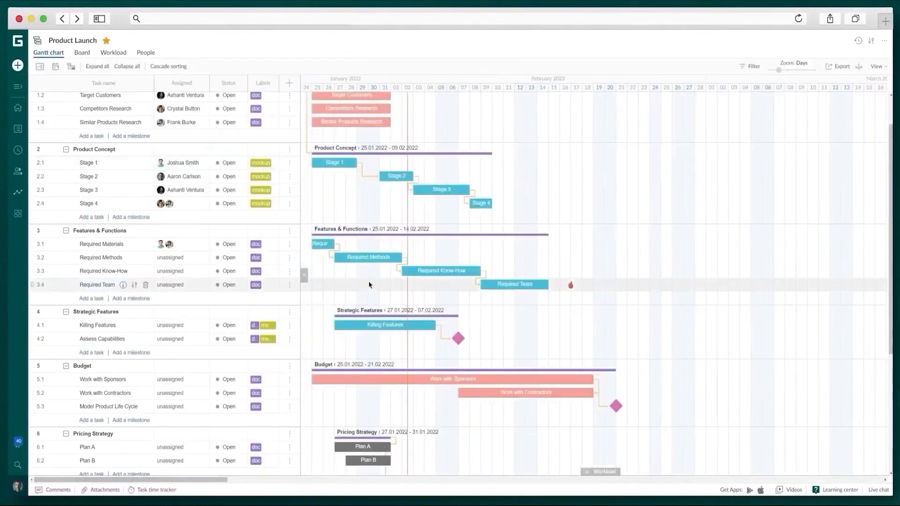
Lengthen Required Methods so Required Team runs one day overdue, then go to the projects list.
{"action": "left_click_drag", "start_coordinate": [402, 257], "coordinate": [437, 257]}
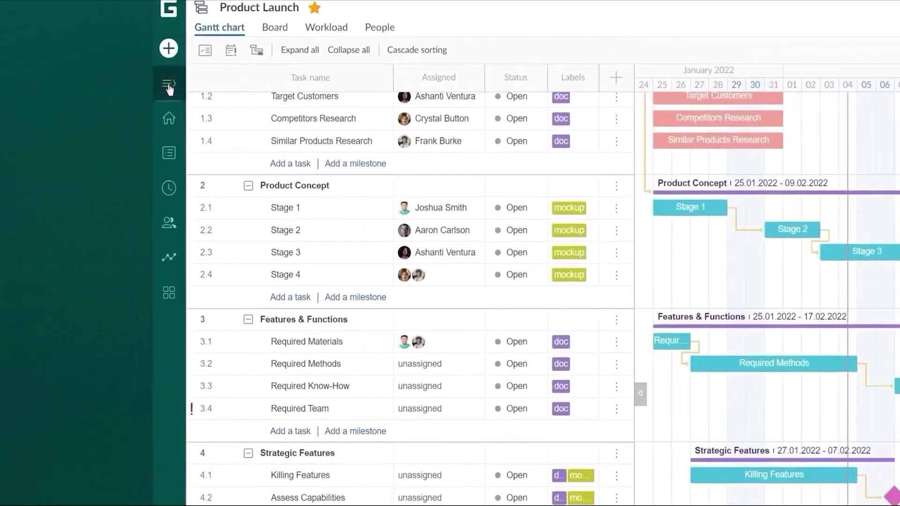
{"action": "left_click", "coordinate": [17, 87]}
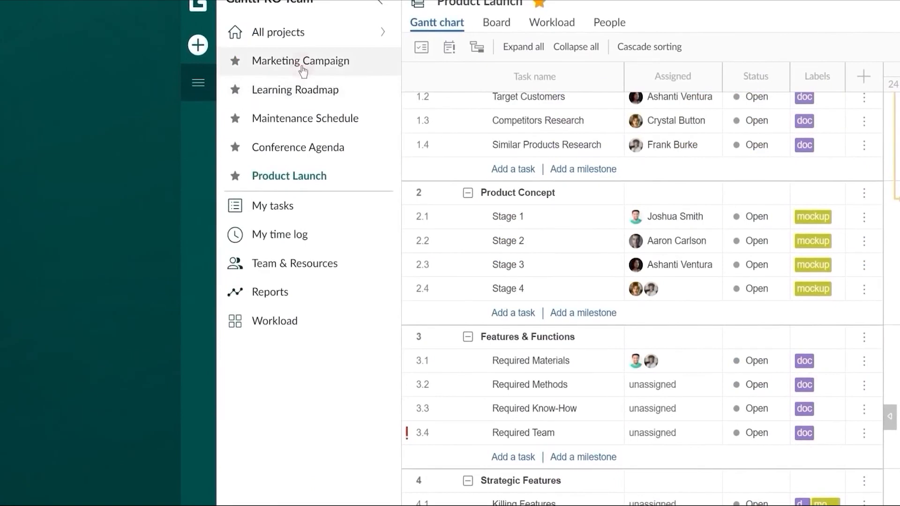
Switch to Marketing Campaign, highlight the critical path and confirm Demographic Profile's assignees.
{"action": "left_click", "coordinate": [288, 64]}
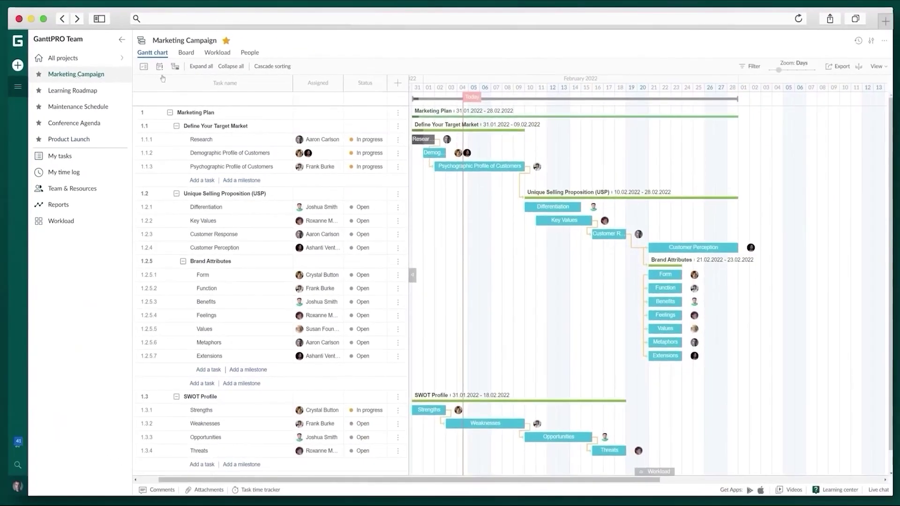
{"action": "left_click", "coordinate": [175, 66]}
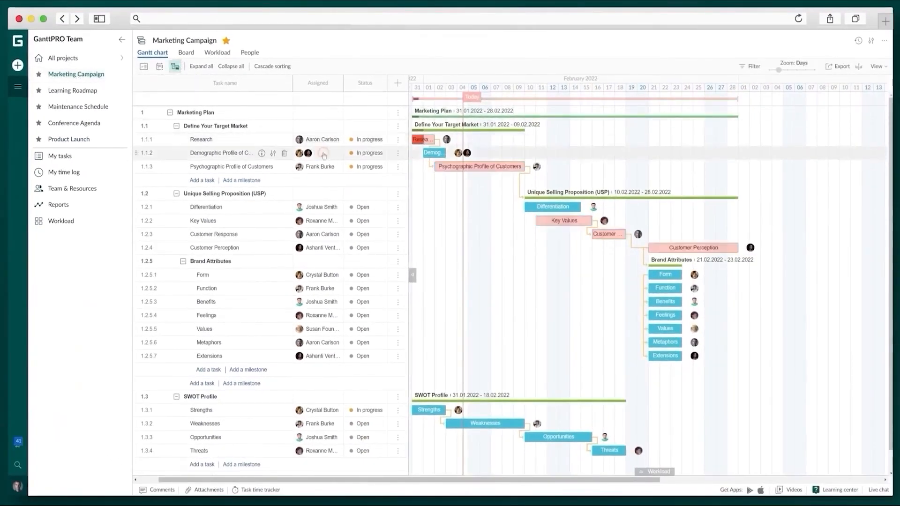
{"action": "left_click", "coordinate": [324, 154]}
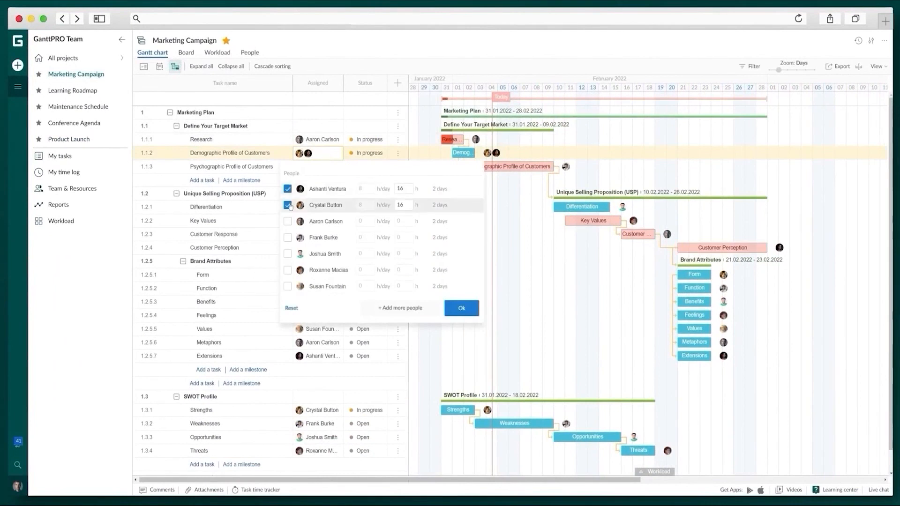
{"action": "left_click", "coordinate": [462, 308]}
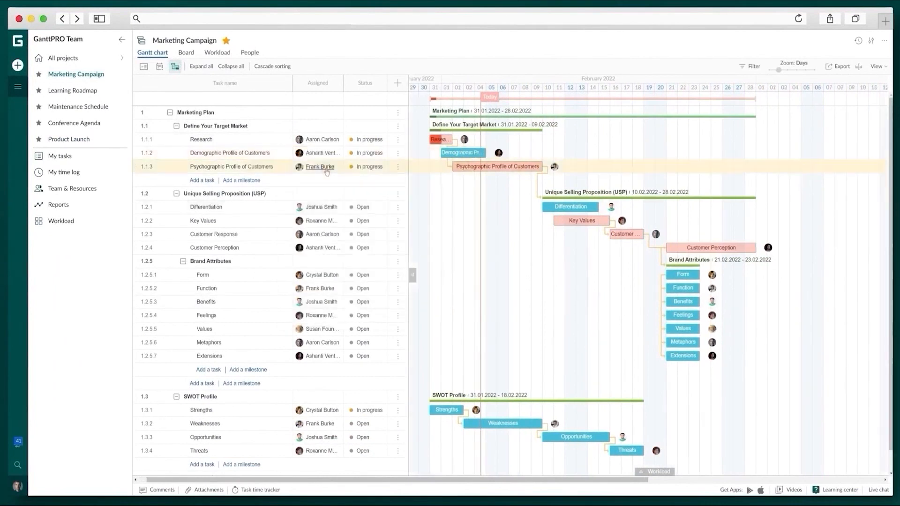
Add Crystal Button to the Psychographic Profile of Customers assignees.
{"action": "left_click", "coordinate": [320, 166]}
{"action": "left_click", "coordinate": [287, 251]}
{"action": "left_click", "coordinate": [462, 321]}
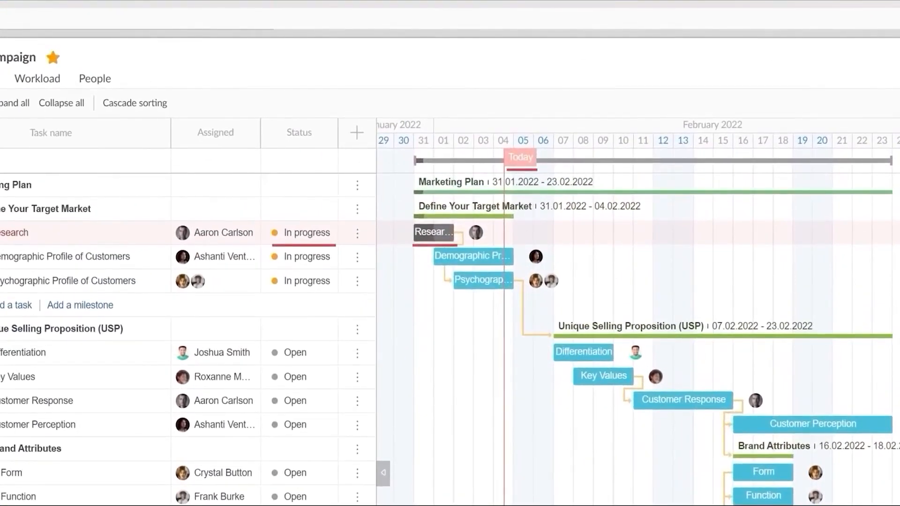
{"action": "scroll", "coordinate": [450, 281], "scroll_direction": "down", "scroll_amount": 10}
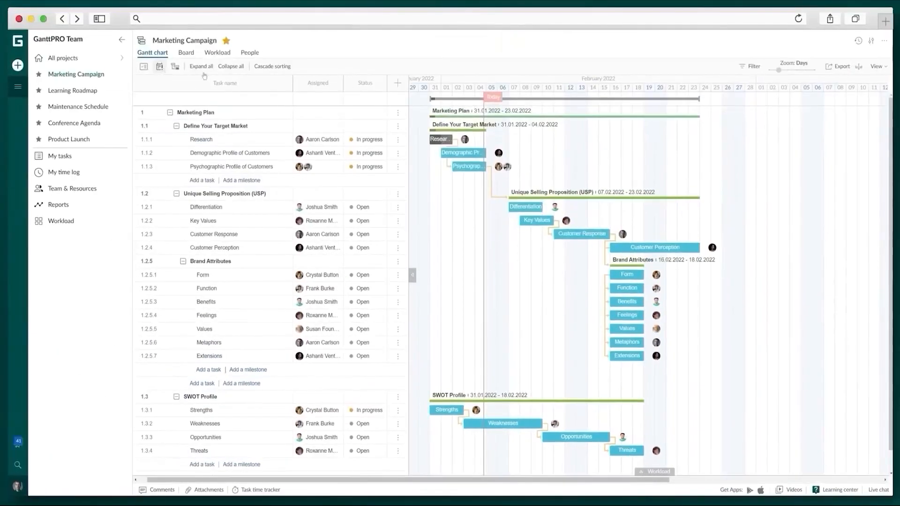
Hide the Status column and show the Duration and Estimation columns in the task table.
{"action": "left_click", "coordinate": [398, 83]}
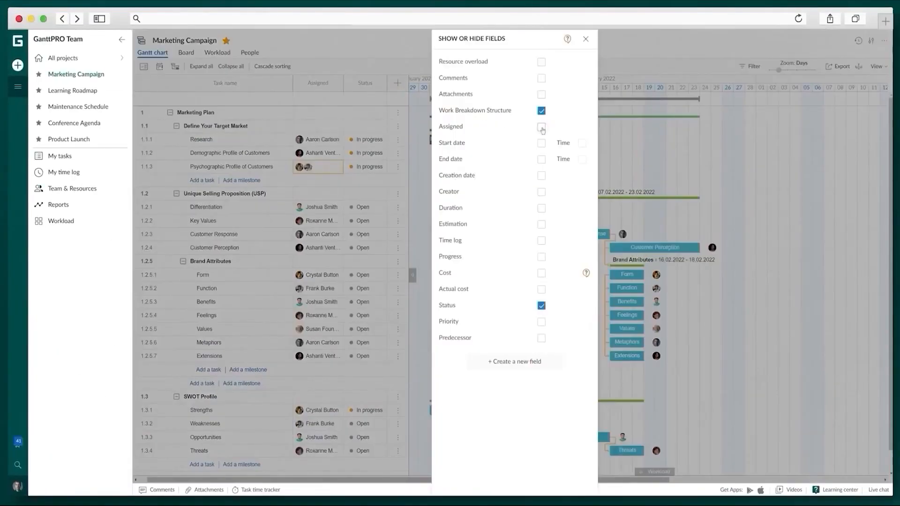
{"action": "left_click", "coordinate": [541, 304]}
{"action": "left_click", "coordinate": [542, 209]}
{"action": "left_click", "coordinate": [542, 224]}
Create a baseline snapshot of the current Marketing Campaign plan.
{"action": "left_click", "coordinate": [585, 39]}
{"action": "left_click", "coordinate": [858, 66]}
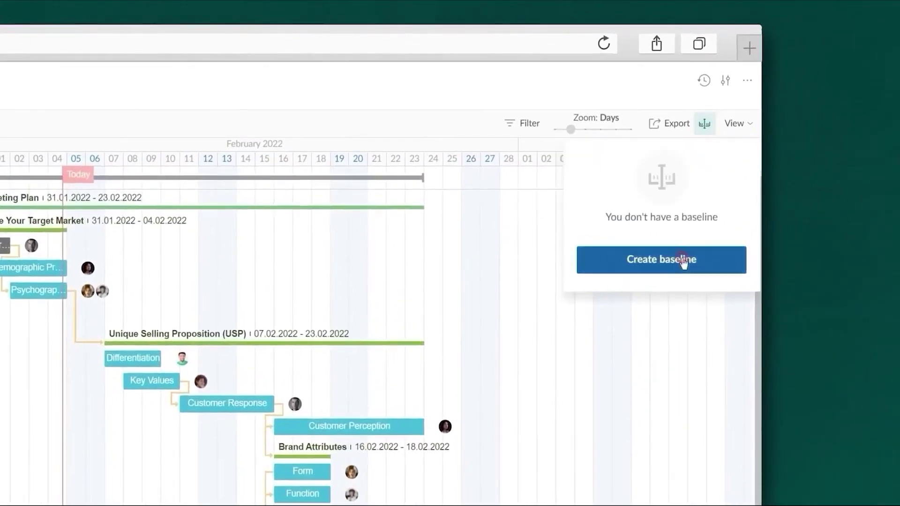
{"action": "left_click", "coordinate": [683, 262]}
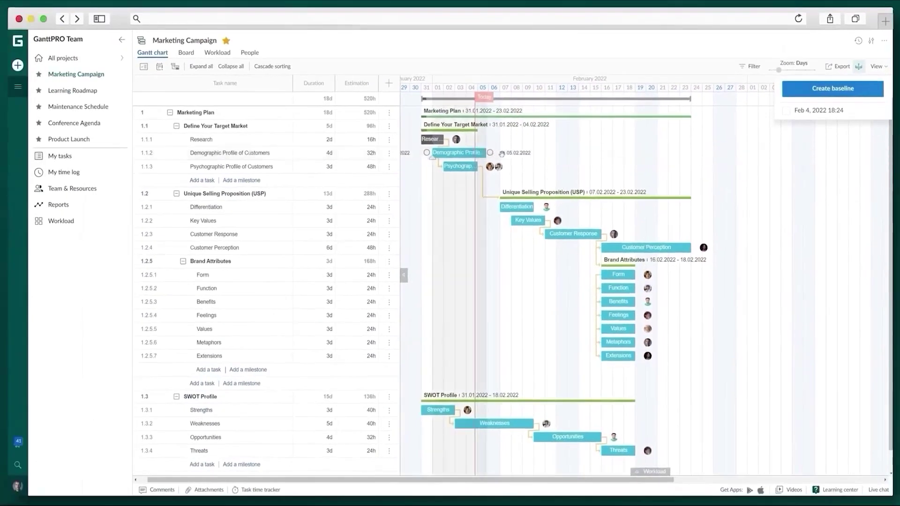
Lengthen Demographic Profile of Customers to 6 days, shift Differentiation later, and show the baseline bars.
{"action": "left_click_drag", "start_coordinate": [490, 153], "coordinate": [522, 152]}
{"action": "left_click_drag", "start_coordinate": [520, 206], "coordinate": [544, 208]}
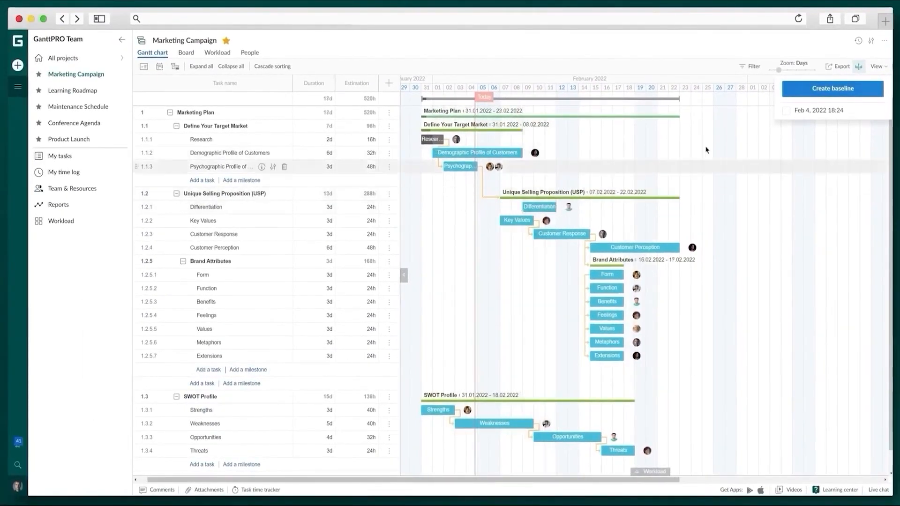
{"action": "left_click", "coordinate": [788, 111]}
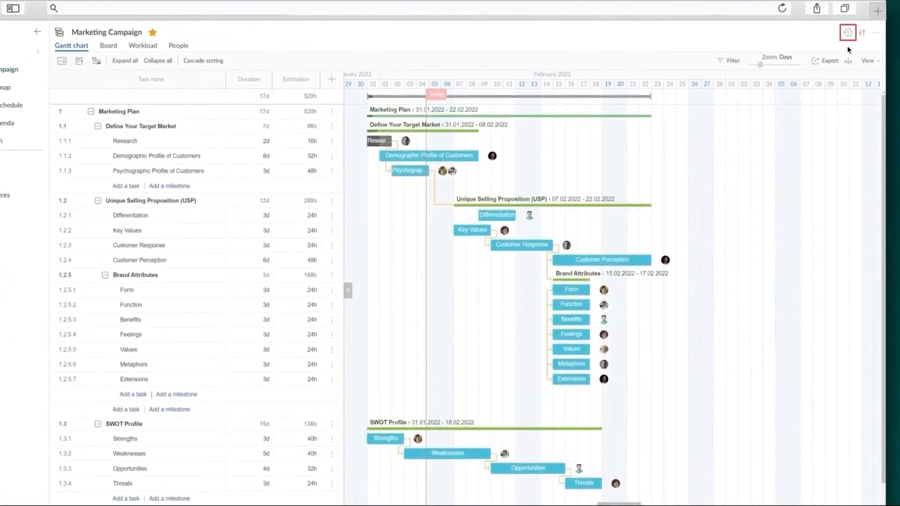
Preview the Psychographic Profile change in version history, then switch to the Product Launch project.
{"action": "left_click", "coordinate": [847, 32]}
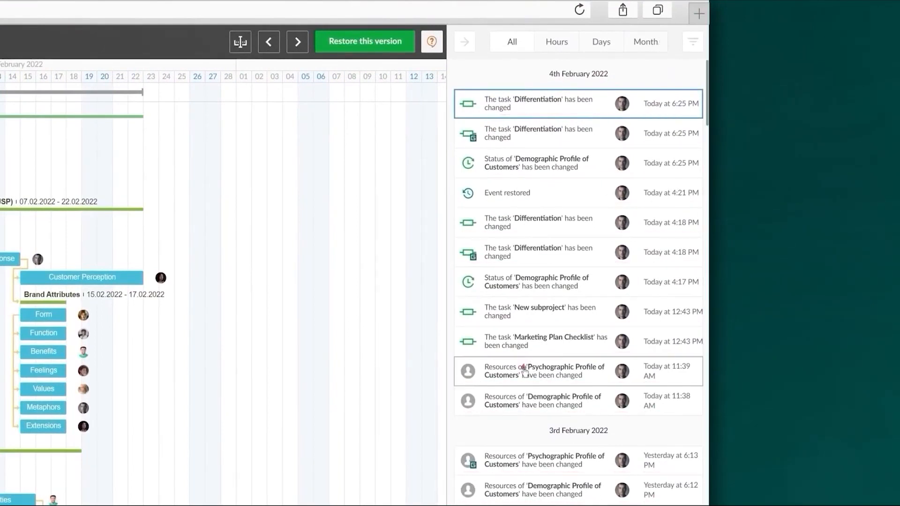
{"action": "left_click", "coordinate": [524, 369]}
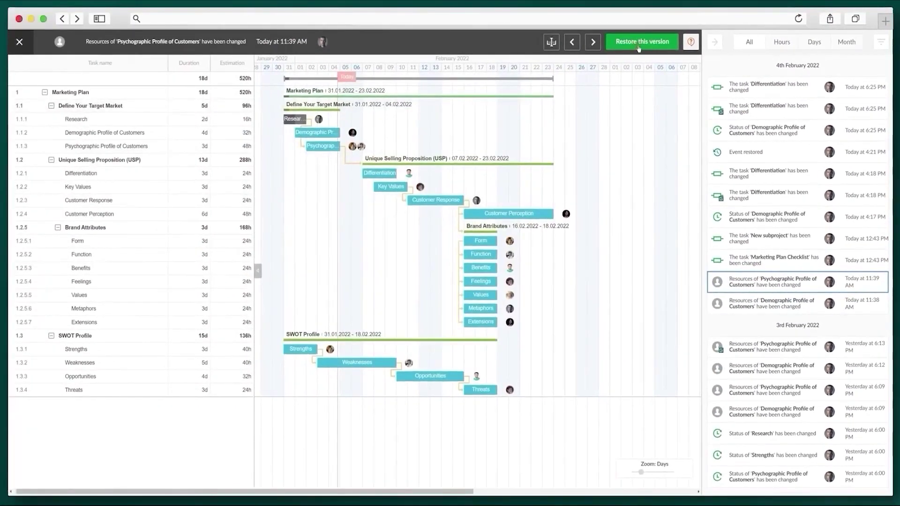
{"action": "left_click", "coordinate": [641, 41]}
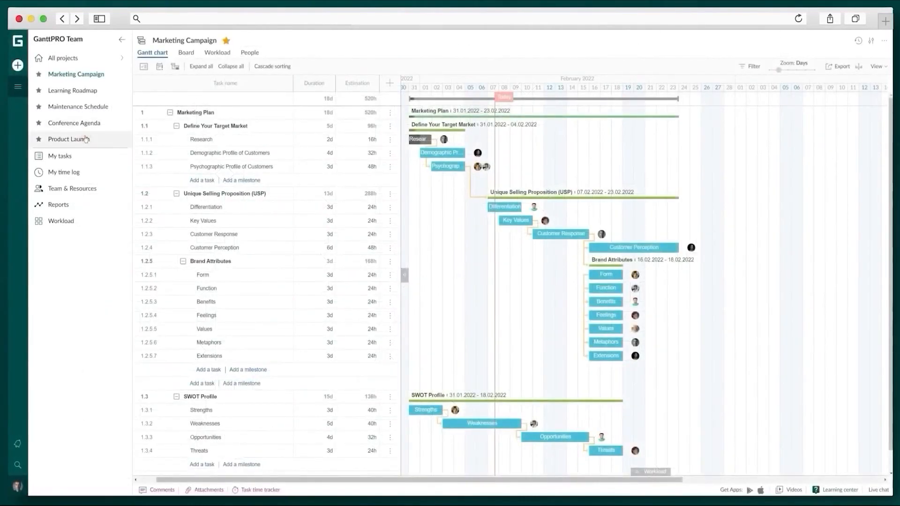
{"action": "left_click", "coordinate": [67, 140]}
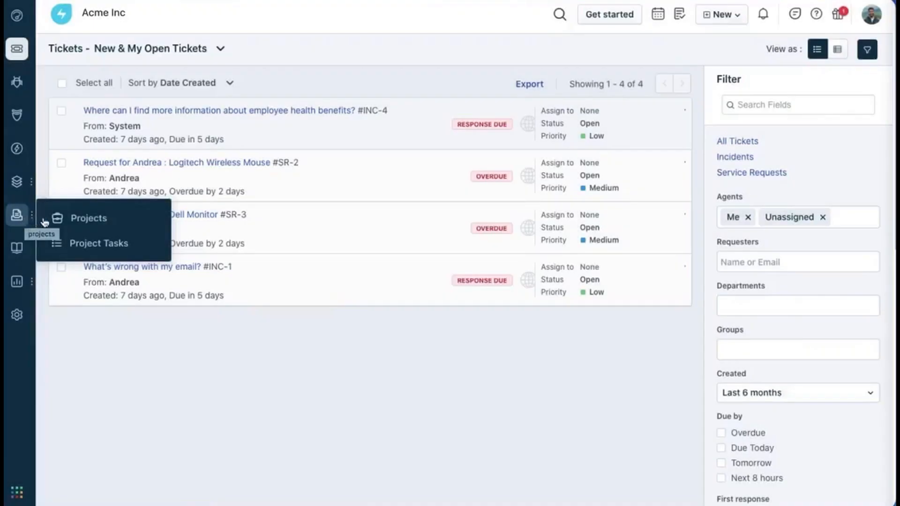
Open LMS Development's tasks as a kanban board and move LD-3 into the Review column.
{"action": "left_click", "coordinate": [88, 218]}
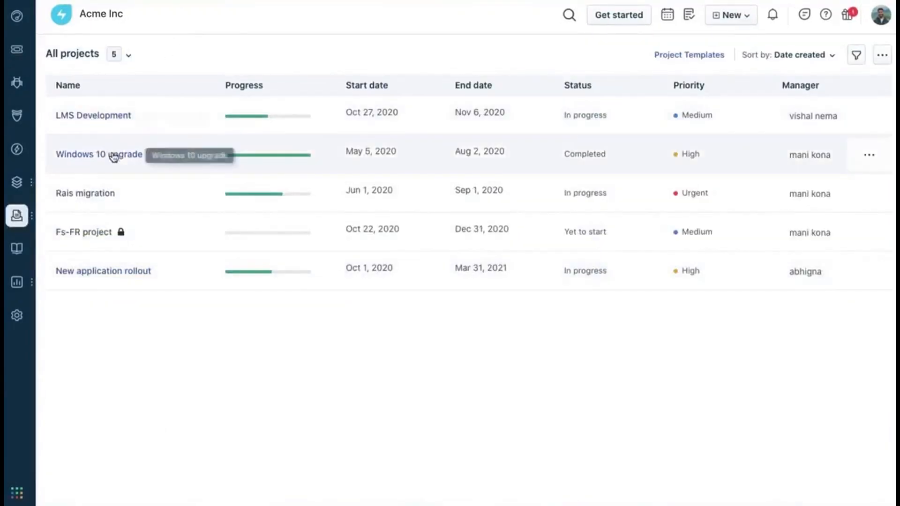
{"action": "left_click", "coordinate": [869, 115]}
{"action": "left_click", "coordinate": [815, 144]}
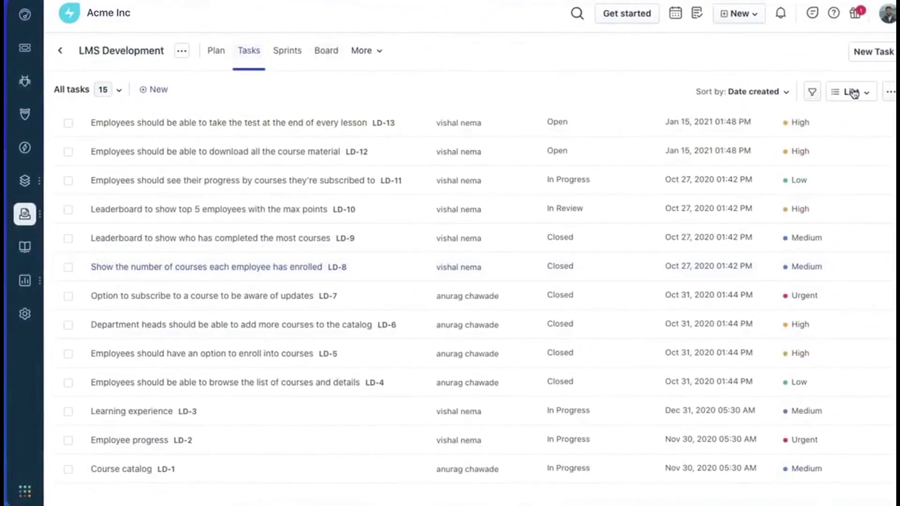
{"action": "left_click", "coordinate": [853, 92]}
{"action": "left_click", "coordinate": [787, 156]}
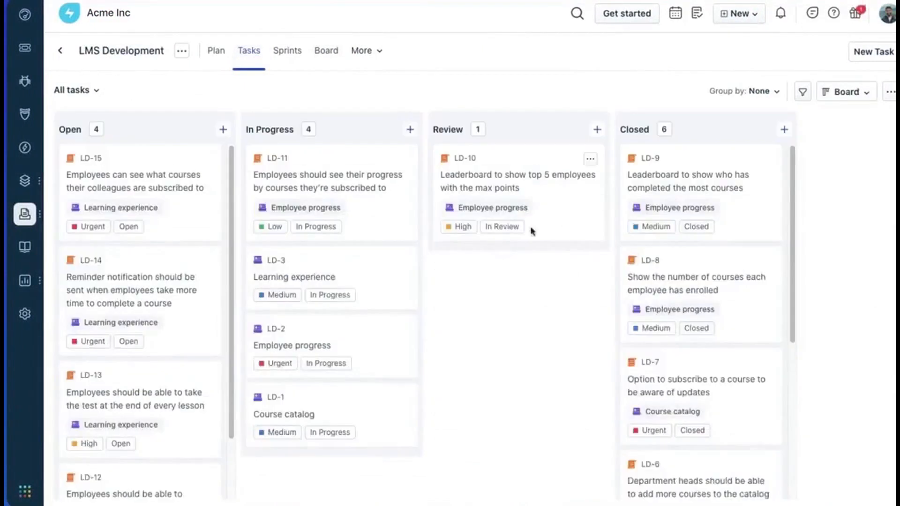
{"action": "left_click_drag", "start_coordinate": [360, 271], "coordinate": [548, 240]}
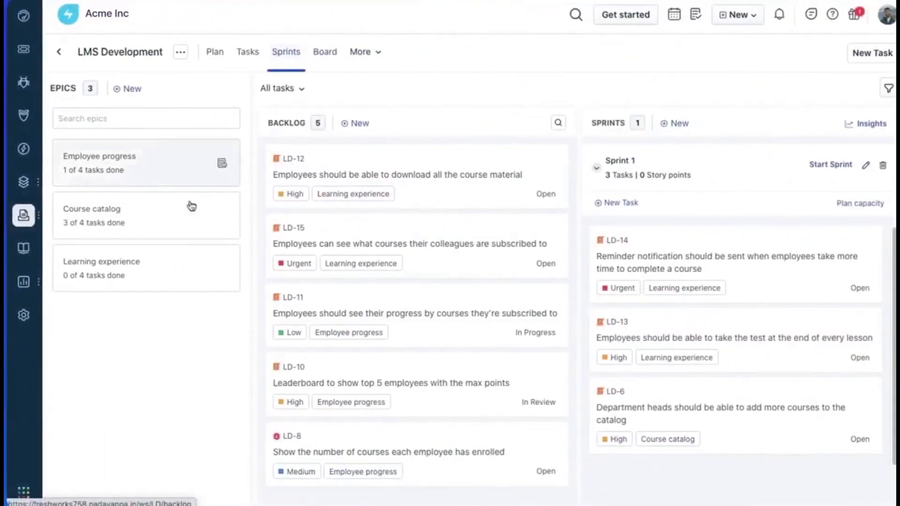
{"action": "left_click", "coordinate": [144, 267]}
{"action": "left_click_drag", "start_coordinate": [408, 244], "coordinate": [797, 275]}
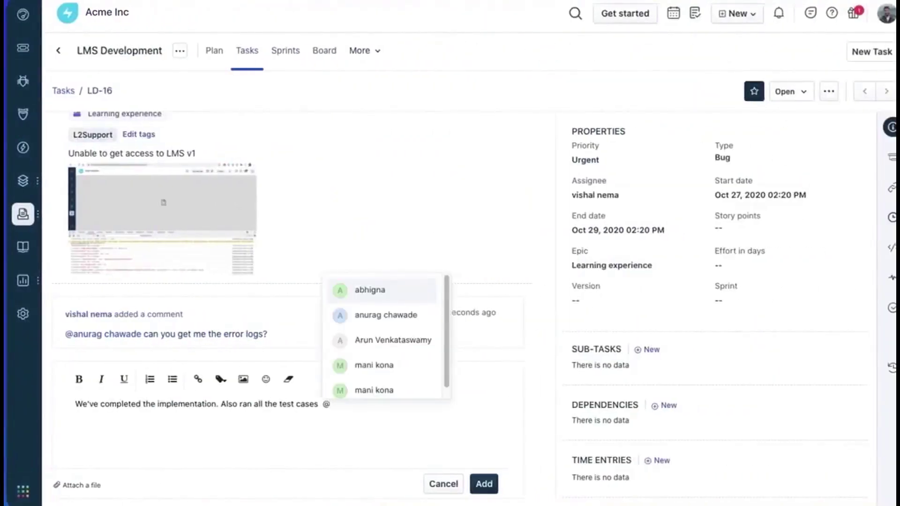
{"action": "type", "text": "anu"}
{"action": "left_click", "coordinate": [385, 425]}
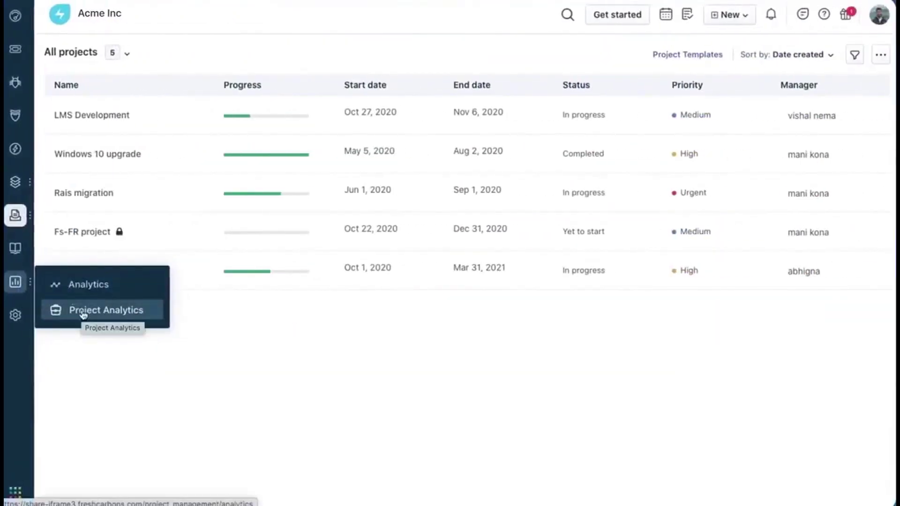
{"action": "left_click", "coordinate": [106, 310]}
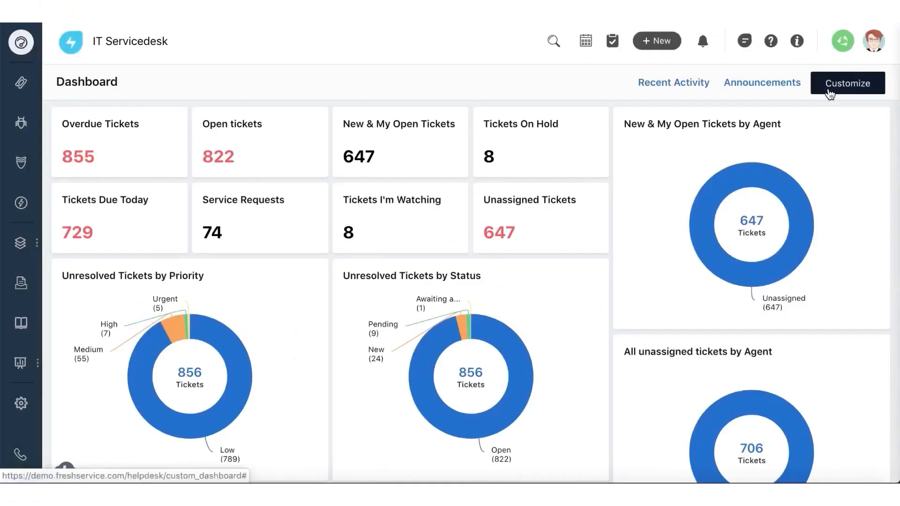
Move the Unresolved Tickets by Status and by Priority widgets and save the dashboard layout.
{"action": "left_click", "coordinate": [830, 88]}
{"action": "left_click_drag", "start_coordinate": [390, 334], "coordinate": [586, 173]}
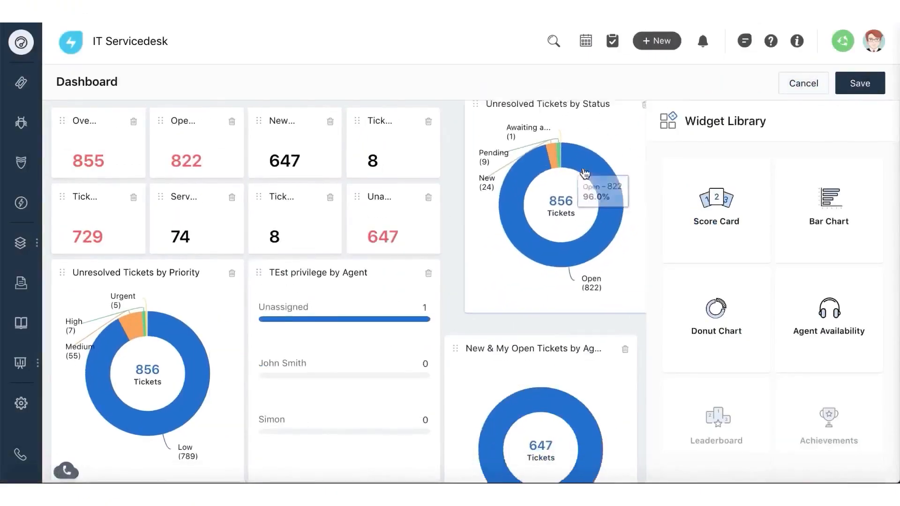
{"action": "left_click_drag", "start_coordinate": [191, 332], "coordinate": [351, 337]}
{"action": "left_click", "coordinate": [860, 83]}
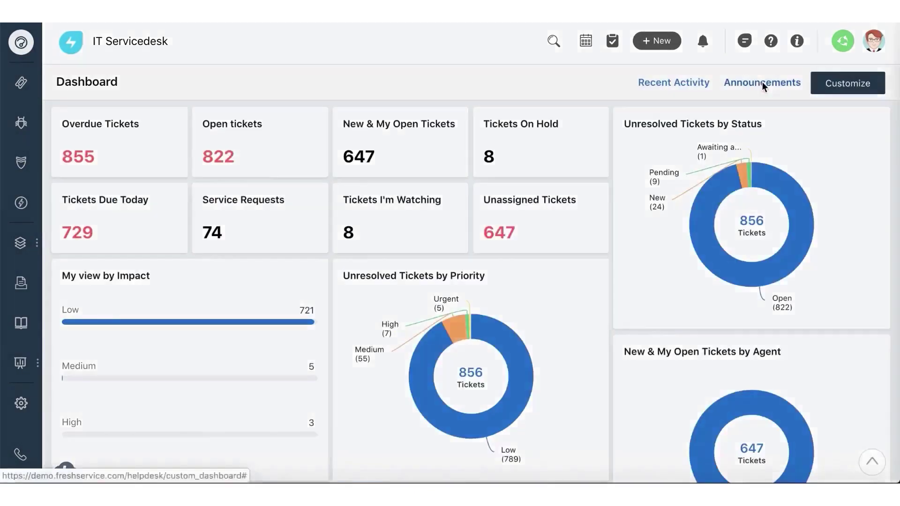
Glance at the active announcements, then bring up the recent activity feed.
{"action": "left_click", "coordinate": [762, 82]}
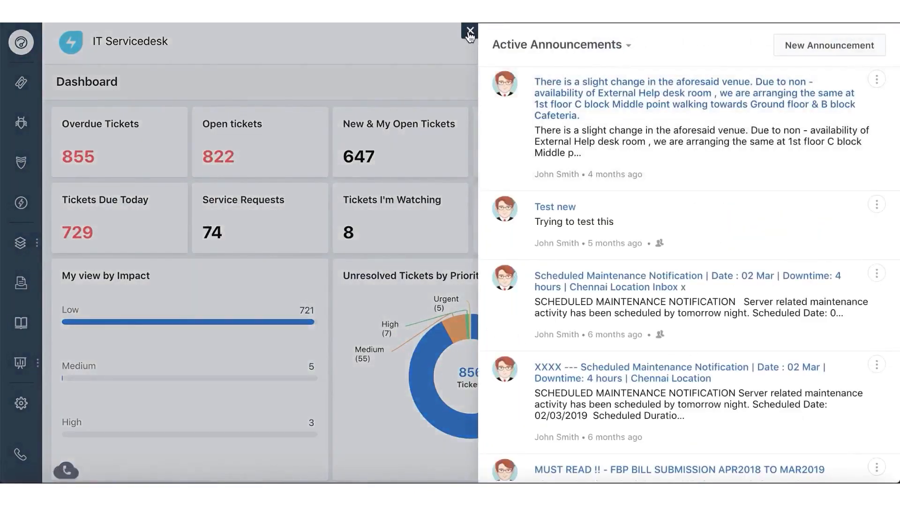
{"action": "key", "text": "Escape"}
{"action": "left_click", "coordinate": [675, 83]}
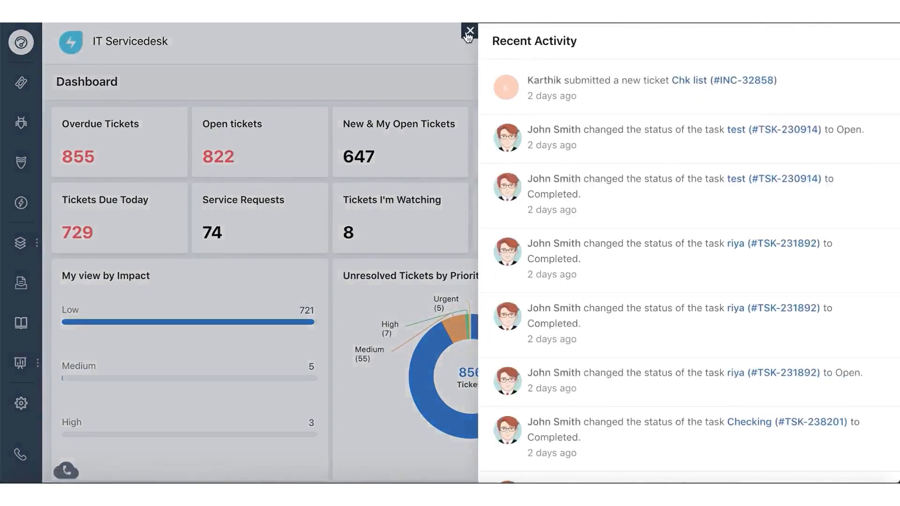
Assign the first three overdue tickets in the Tickets list to an agent.
{"action": "key", "text": "Escape"}
{"action": "left_click", "coordinate": [21, 82]}
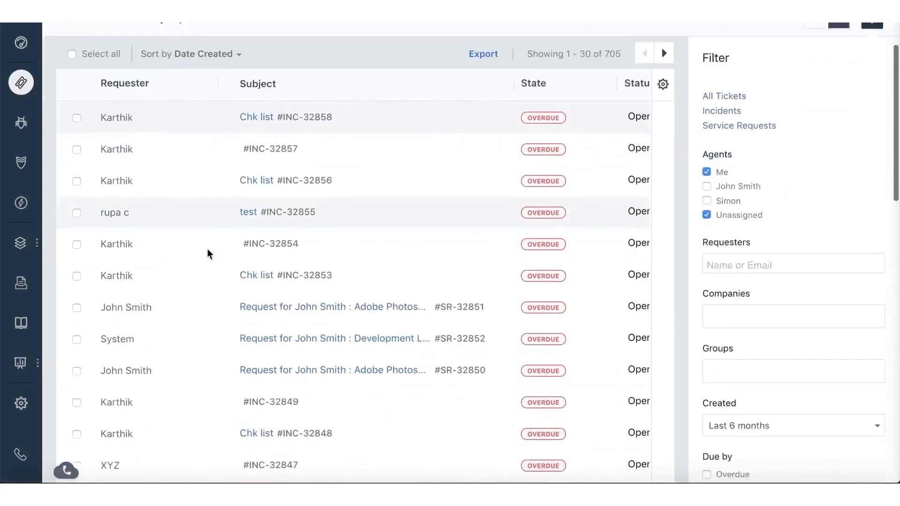
{"action": "left_click", "coordinate": [76, 182]}
{"action": "left_click", "coordinate": [76, 213]}
{"action": "left_click", "coordinate": [76, 244]}
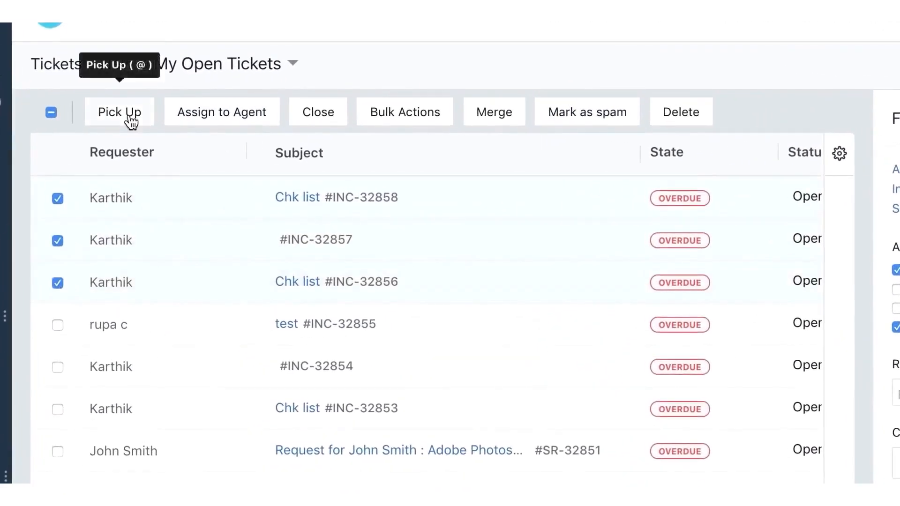
{"action": "left_click", "coordinate": [205, 116]}
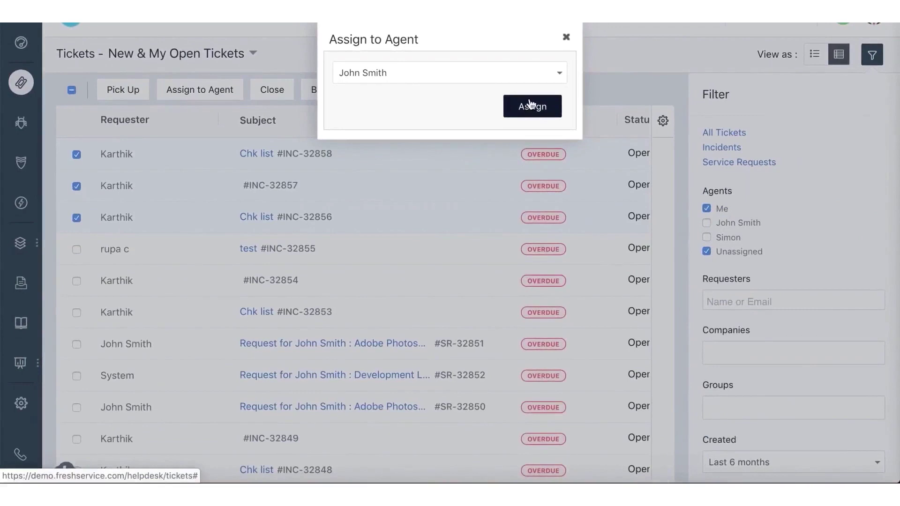
{"action": "left_click", "coordinate": [566, 37]}
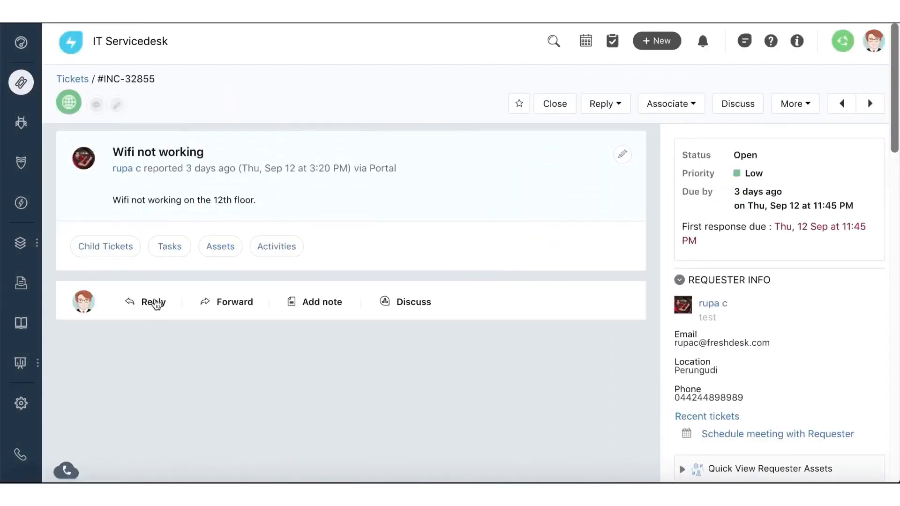
On ticket #INC-32855, start a reply and try Associate > New Problem before dismissing the form.
{"action": "left_click", "coordinate": [154, 302]}
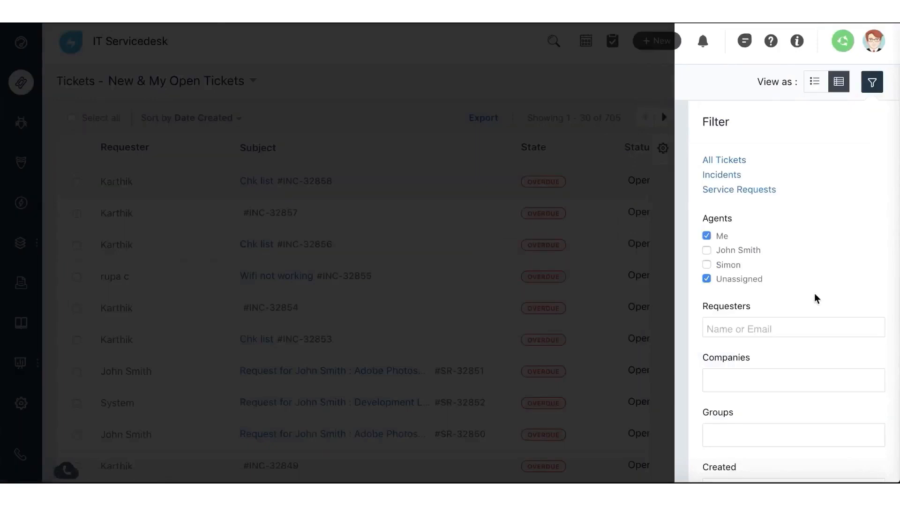
{"action": "scroll", "coordinate": [814, 293], "scroll_direction": "down", "scroll_amount": 3}
{"action": "scroll", "coordinate": [814, 293], "scroll_direction": "down", "scroll_amount": 3}
{"action": "scroll", "coordinate": [814, 293], "scroll_direction": "down", "scroll_amount": 3}
{"action": "scroll", "coordinate": [814, 293], "scroll_direction": "down", "scroll_amount": 2}
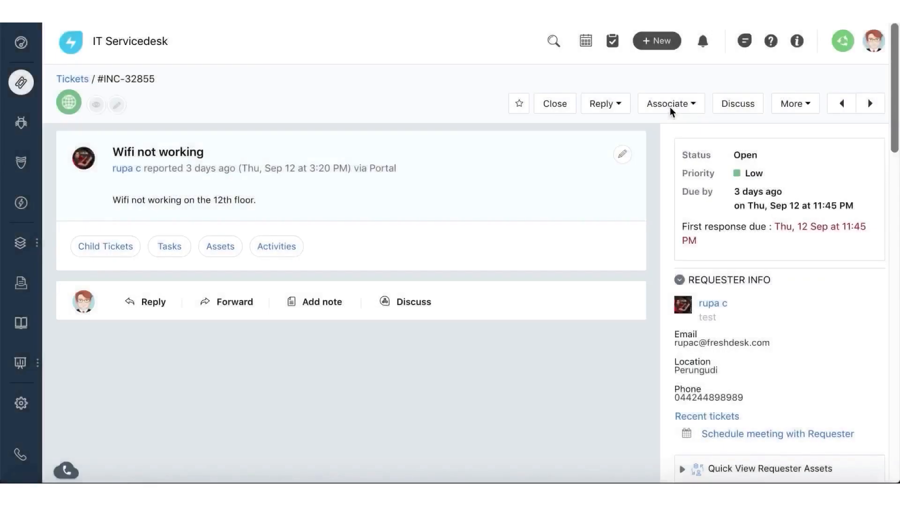
{"action": "left_click", "coordinate": [670, 106]}
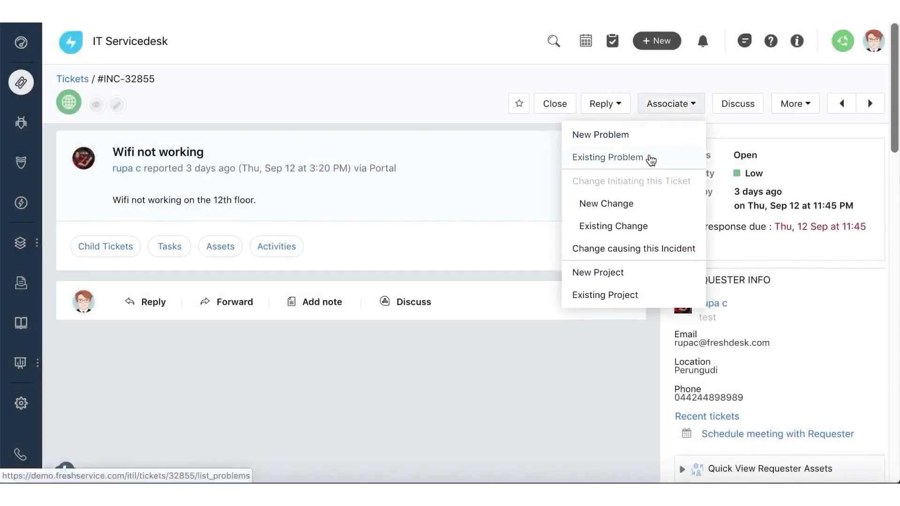
{"action": "left_click", "coordinate": [607, 157]}
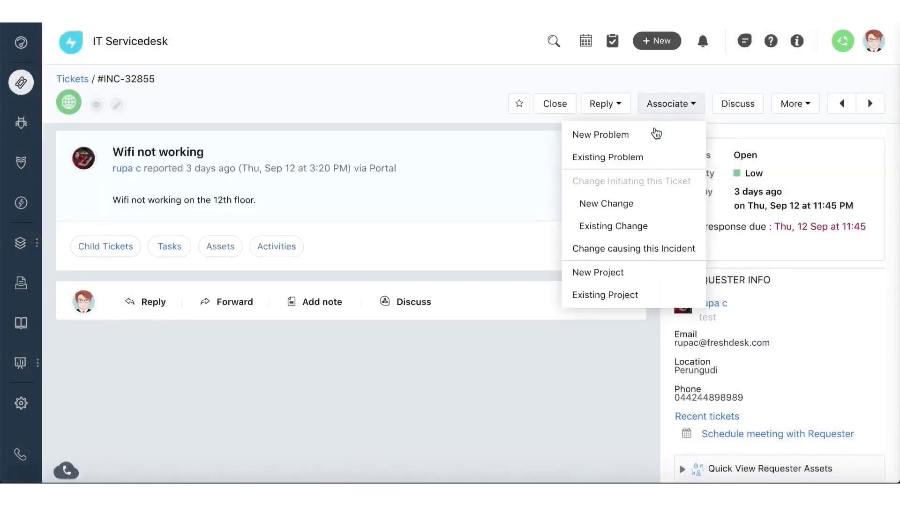
{"action": "left_click", "coordinate": [656, 133]}
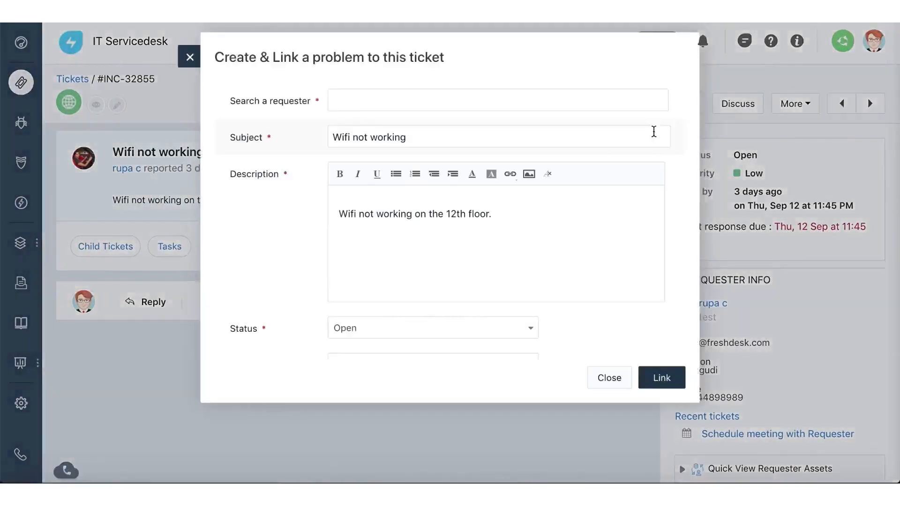
{"action": "left_click", "coordinate": [661, 378]}
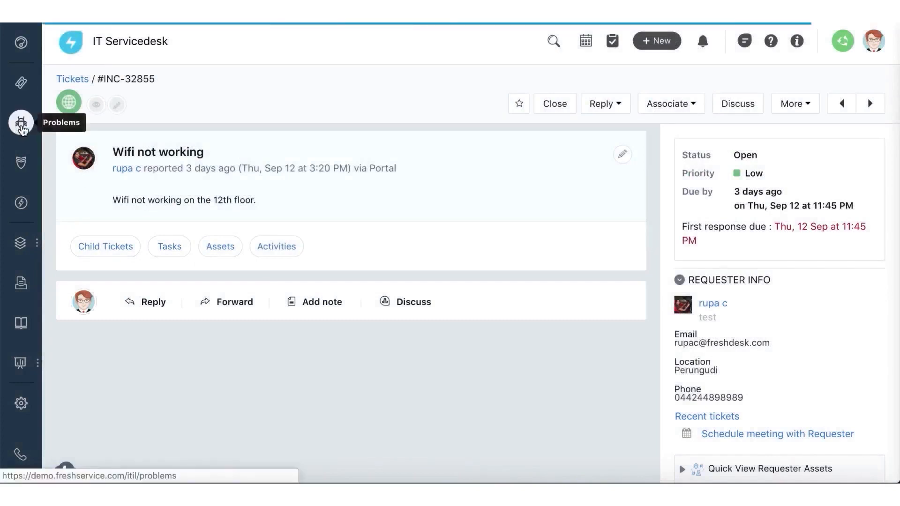
Review the 'VPN is not working' problem, its linked incidents, and begin adding a solution.
{"action": "left_click", "coordinate": [22, 123]}
{"action": "left_click", "coordinate": [166, 150]}
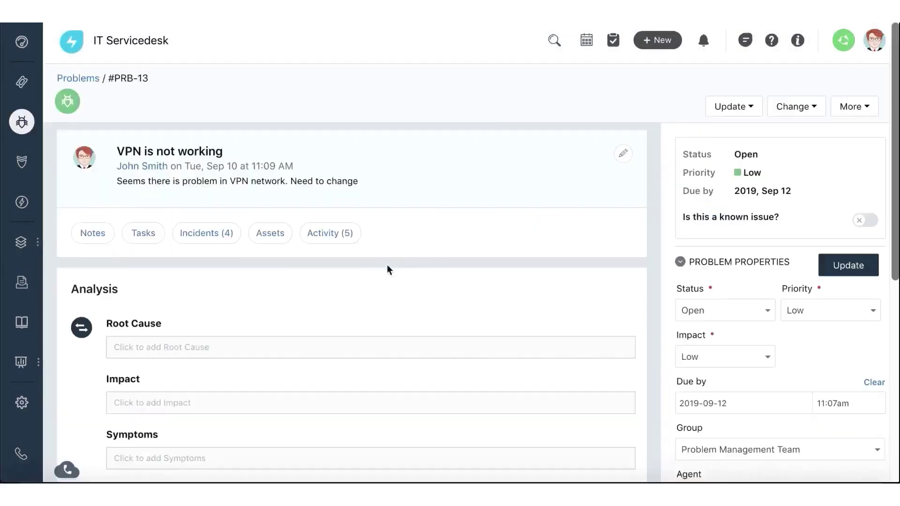
{"action": "left_click", "coordinate": [215, 234]}
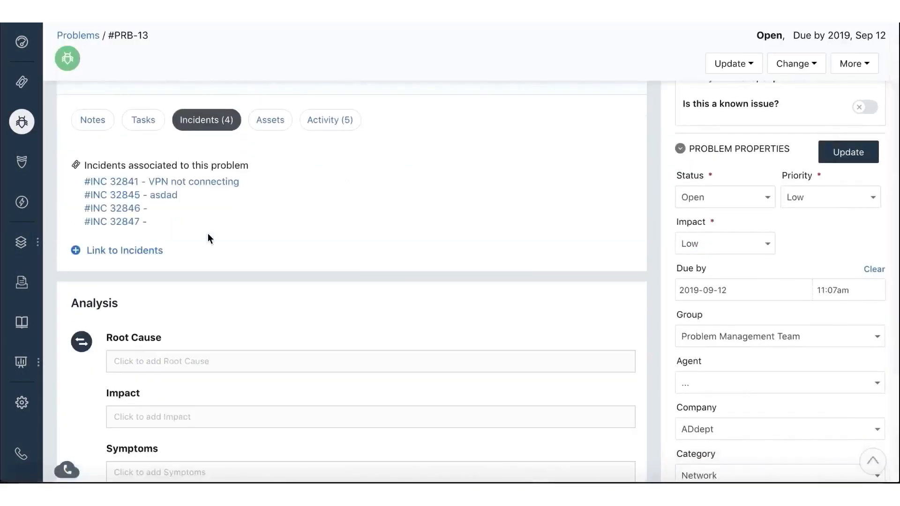
{"action": "scroll", "coordinate": [208, 234], "scroll_direction": "down", "scroll_amount": 3}
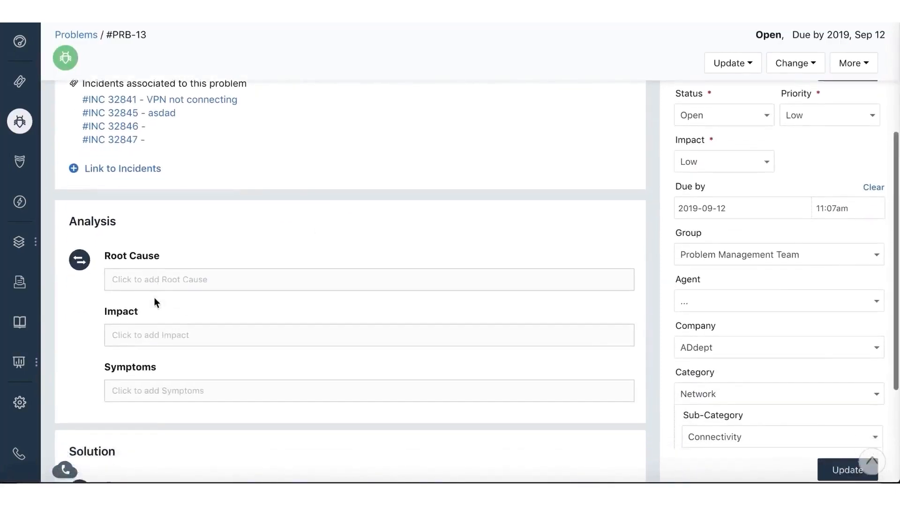
{"action": "scroll", "coordinate": [154, 298], "scroll_direction": "down", "scroll_amount": 5}
{"action": "left_click", "coordinate": [165, 375]}
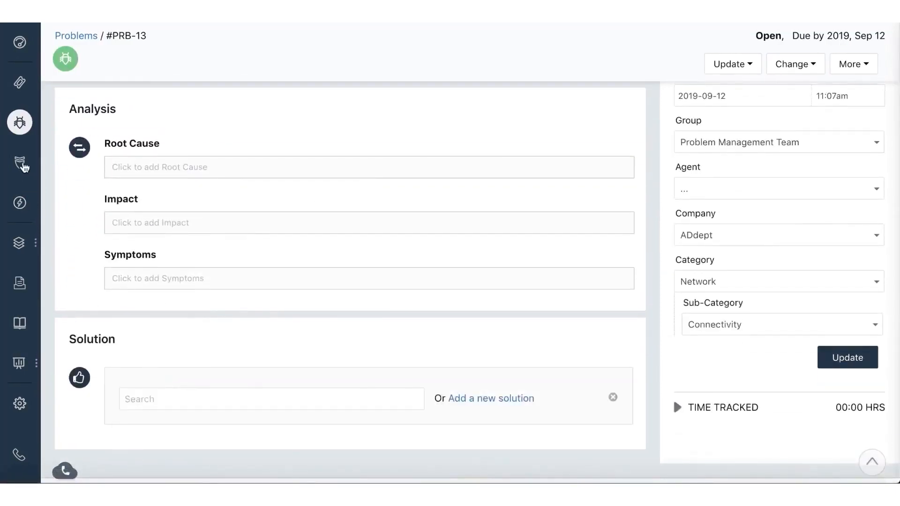
Send CAB approval requests for change CHN-46 'Change server 101' to the chosen approvers.
{"action": "left_click", "coordinate": [23, 164]}
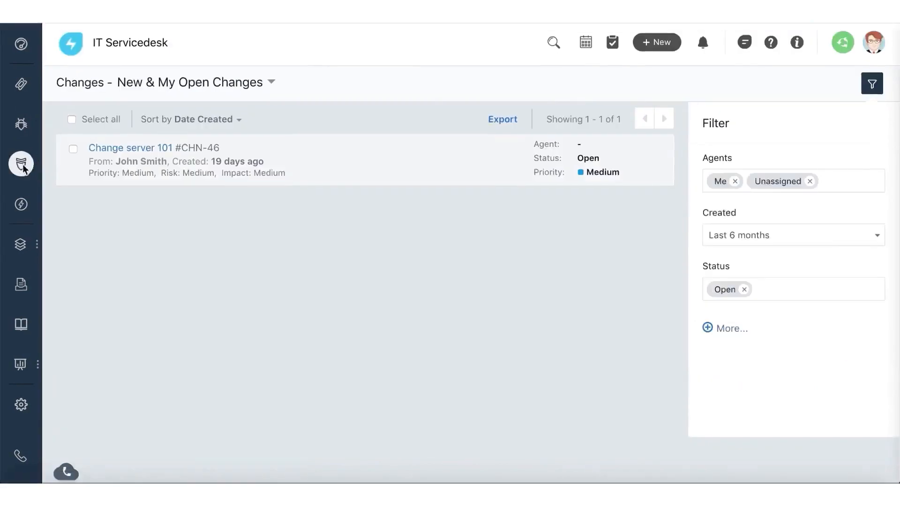
{"action": "left_click", "coordinate": [148, 146]}
{"action": "left_click", "coordinate": [325, 257]}
{"action": "scroll", "coordinate": [336, 271], "scroll_direction": "down", "scroll_amount": 3}
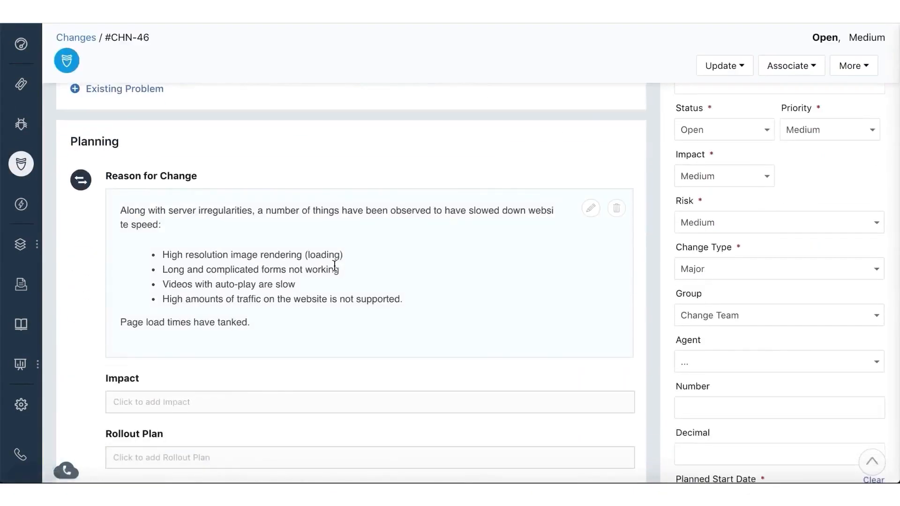
{"action": "scroll", "coordinate": [306, 243], "scroll_direction": "down", "scroll_amount": 5}
{"action": "left_click", "coordinate": [169, 256]}
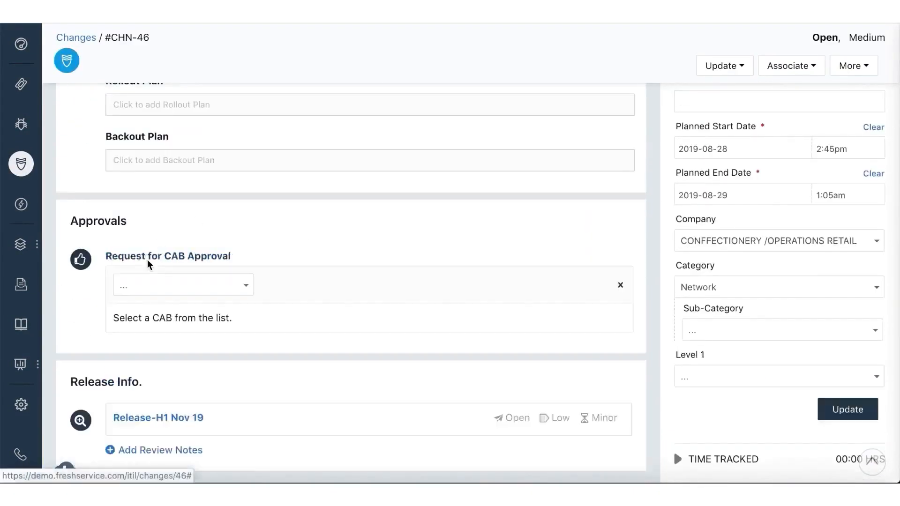
{"action": "left_click", "coordinate": [162, 294]}
{"action": "left_click", "coordinate": [182, 323]}
{"action": "scroll", "coordinate": [460, 409], "scroll_direction": "down", "scroll_amount": 2}
{"action": "left_click", "coordinate": [613, 405]}
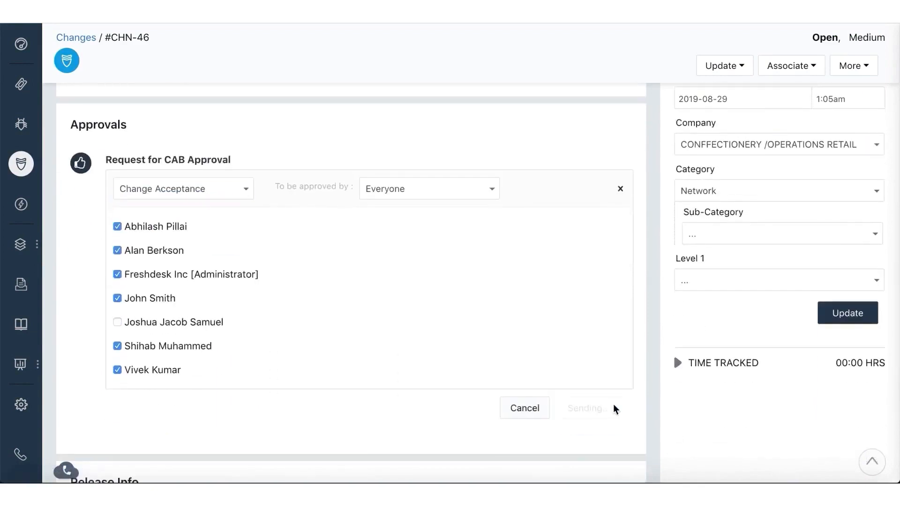
{"action": "scroll", "coordinate": [613, 409], "scroll_direction": "down", "scroll_amount": 1}
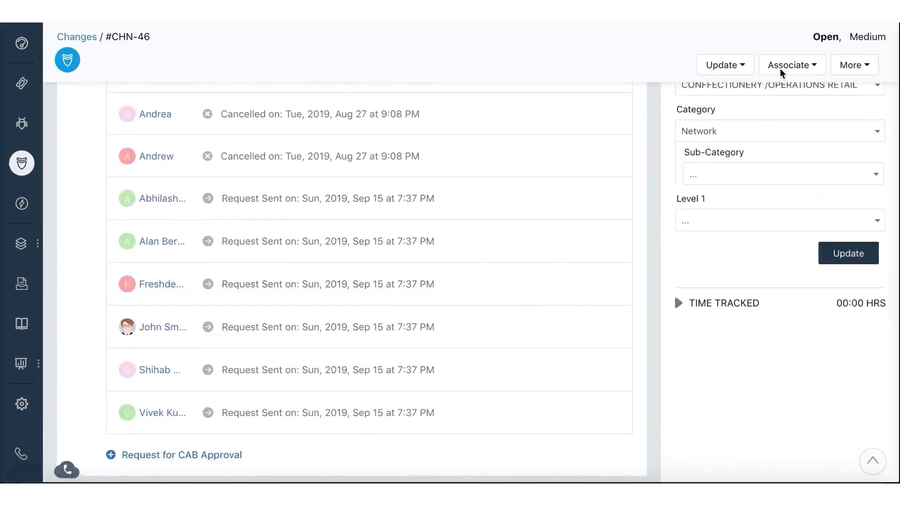
Associate a release with the change, choosing Create & Link a new release instead of an existing one.
{"action": "left_click", "coordinate": [791, 66]}
{"action": "left_click", "coordinate": [745, 120]}
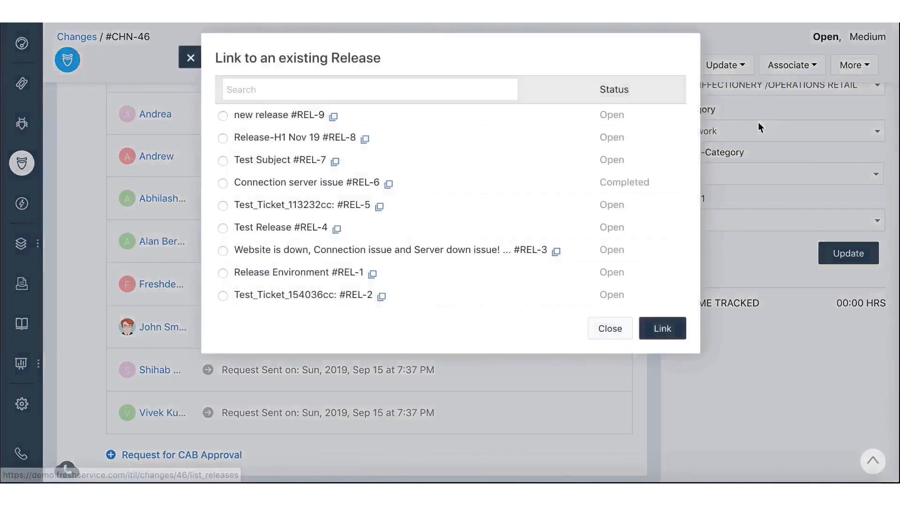
{"action": "left_click", "coordinate": [662, 328]}
{"action": "left_click", "coordinate": [790, 66]}
{"action": "left_click", "coordinate": [728, 95]}
Submit the linked release, then review release REL-8 and its linked changes.
{"action": "left_click", "coordinate": [656, 378]}
{"action": "left_click", "coordinate": [22, 203]}
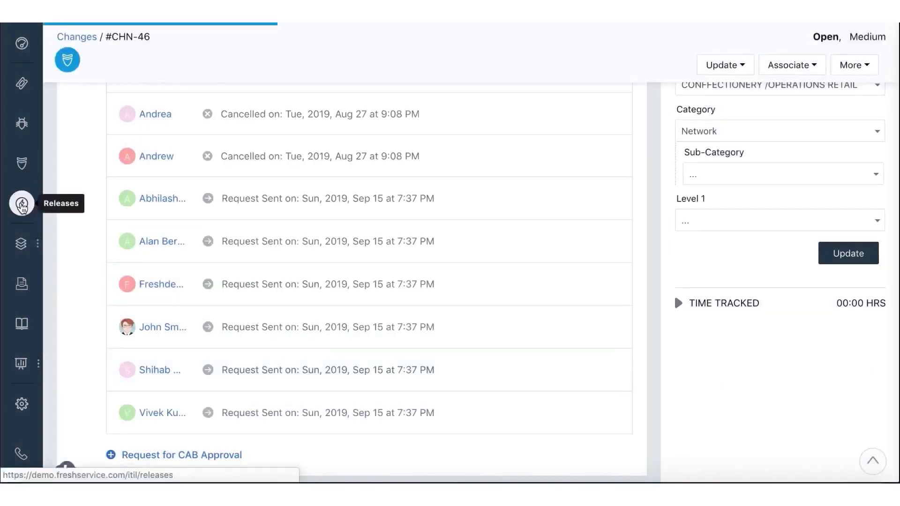
{"action": "left_click", "coordinate": [132, 199]}
{"action": "scroll", "coordinate": [467, 387], "scroll_direction": "down", "scroll_amount": 5}
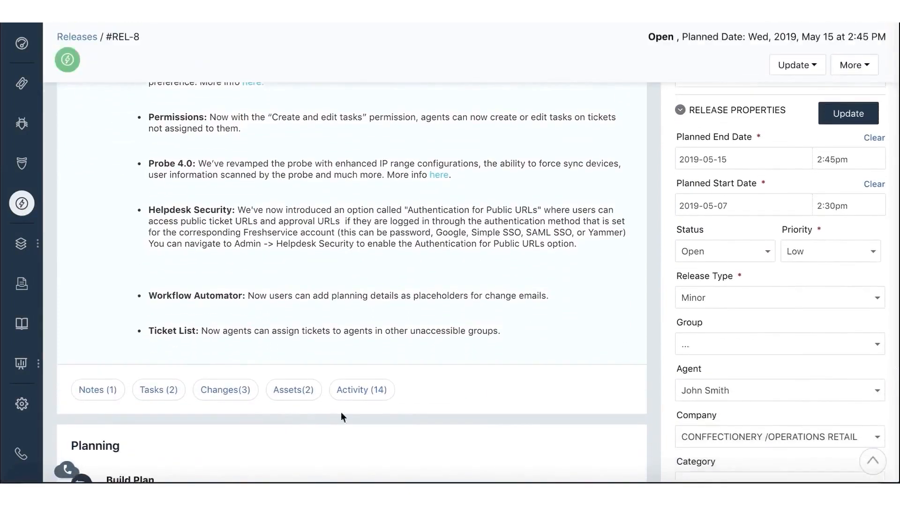
{"action": "left_click", "coordinate": [225, 422]}
{"action": "scroll", "coordinate": [460, 252], "scroll_direction": "up", "scroll_amount": 10}
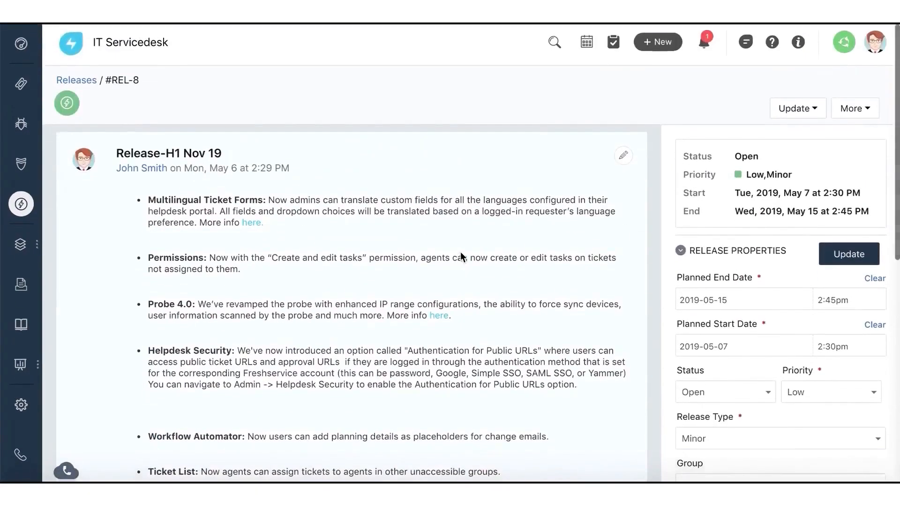
{"action": "left_click", "coordinate": [650, 45]}
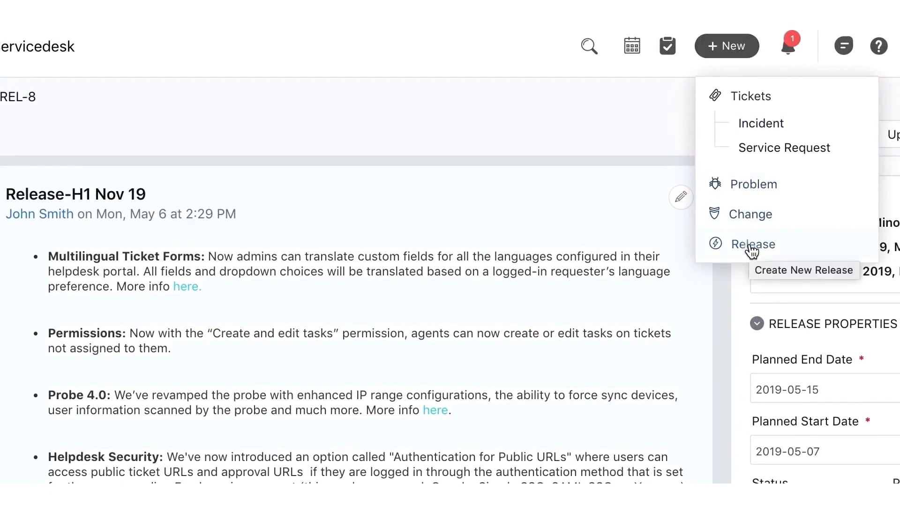
{"action": "mouse_move", "coordinate": [20, 244]}
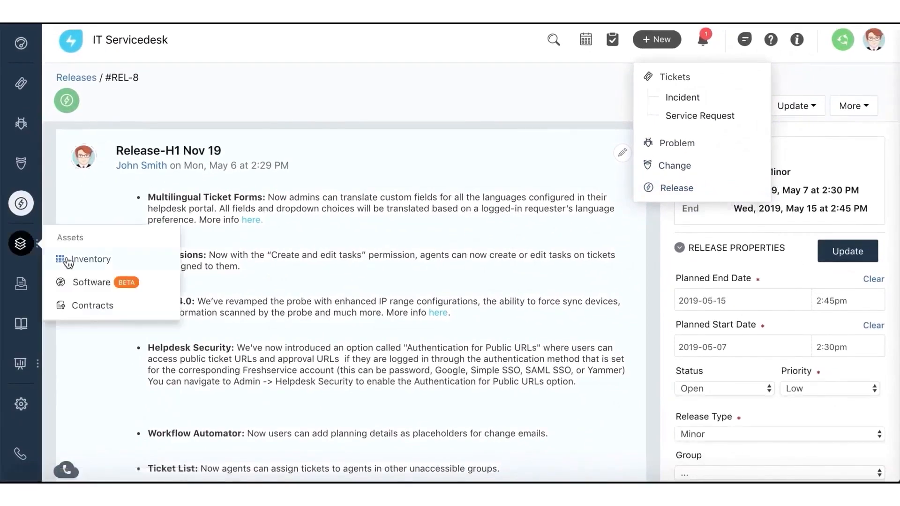
Inspect ASSET-13 in the inventory, then mark Quality Assurance Testing complete in the project.
{"action": "left_click", "coordinate": [69, 262]}
{"action": "scroll", "coordinate": [465, 249], "scroll_direction": "down", "scroll_amount": 1}
{"action": "left_click", "coordinate": [120, 190]}
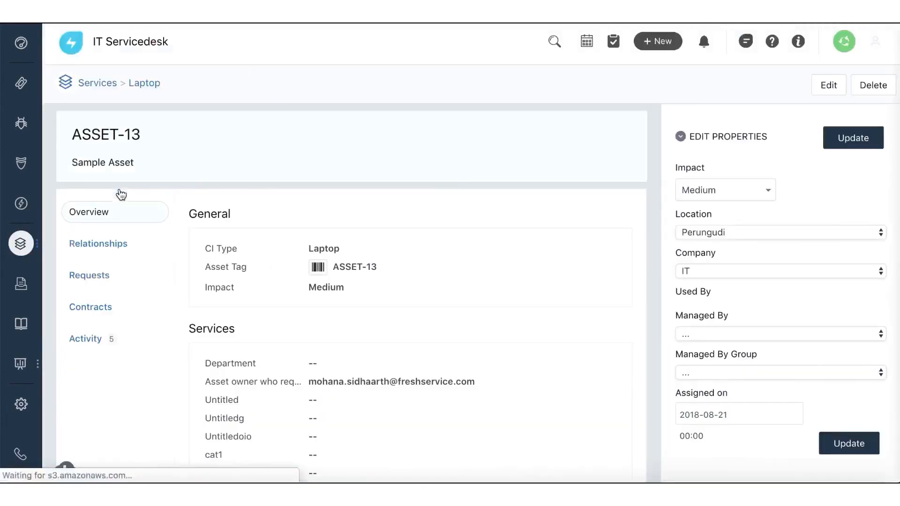
{"action": "scroll", "coordinate": [173, 281], "scroll_direction": "down", "scroll_amount": 2}
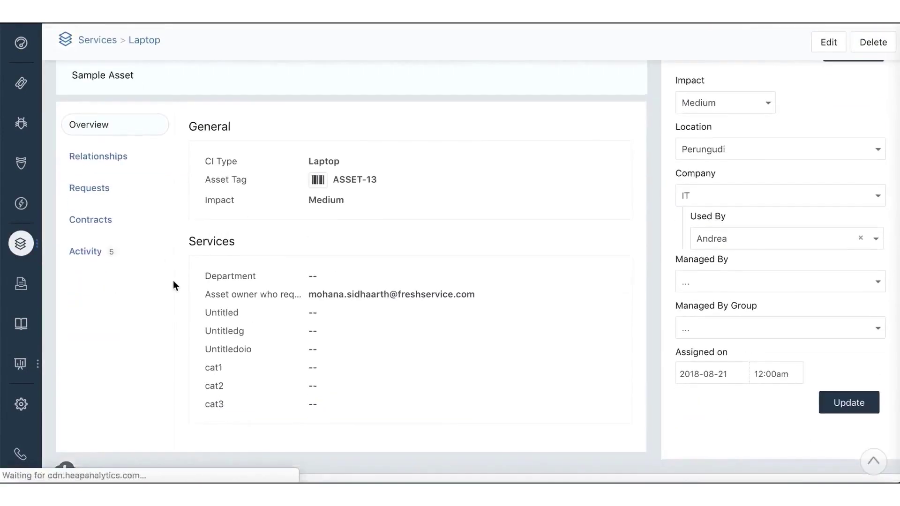
{"action": "left_click", "coordinate": [20, 285]}
{"action": "left_click", "coordinate": [180, 209]}
{"action": "scroll", "coordinate": [183, 191], "scroll_direction": "down", "scroll_amount": 3}
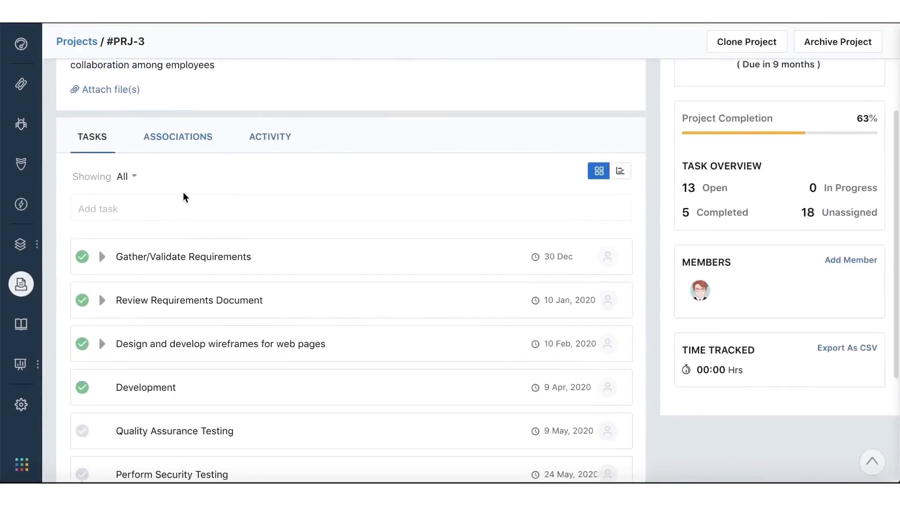
{"action": "scroll", "coordinate": [183, 192], "scroll_direction": "down", "scroll_amount": 1}
{"action": "left_click", "coordinate": [82, 395]}
{"action": "scroll", "coordinate": [85, 438], "scroll_direction": "down", "scroll_amount": 1}
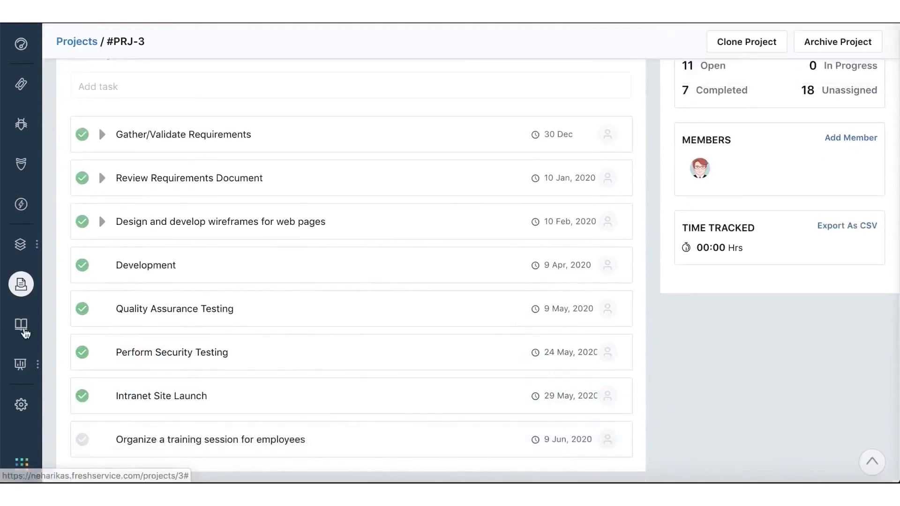
Start a new HR > Income Tax solution titled 'How to reset a macbook's password'.
{"action": "left_click", "coordinate": [20, 325]}
{"action": "left_click", "coordinate": [413, 209]}
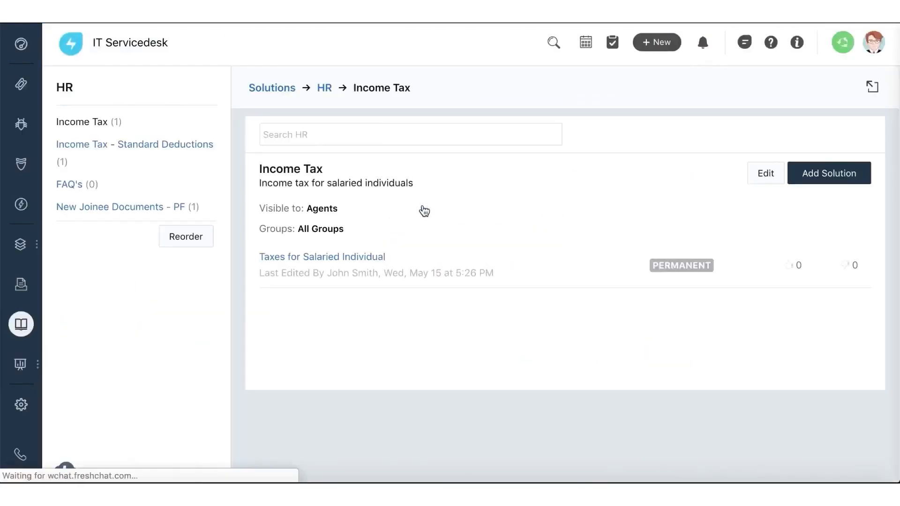
{"action": "left_click", "coordinate": [820, 177]}
{"action": "left_click", "coordinate": [364, 184]}
{"action": "type", "text": "How to reset a macbook's password"}
{"action": "left_click", "coordinate": [221, 266]}
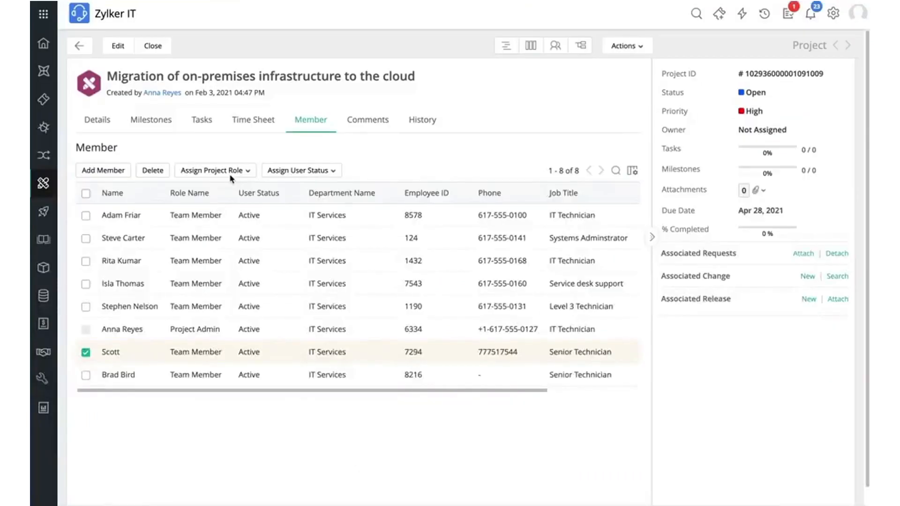
Update the cloud migration project with a pasted description and two attached files.
{"action": "left_click", "coordinate": [214, 171]}
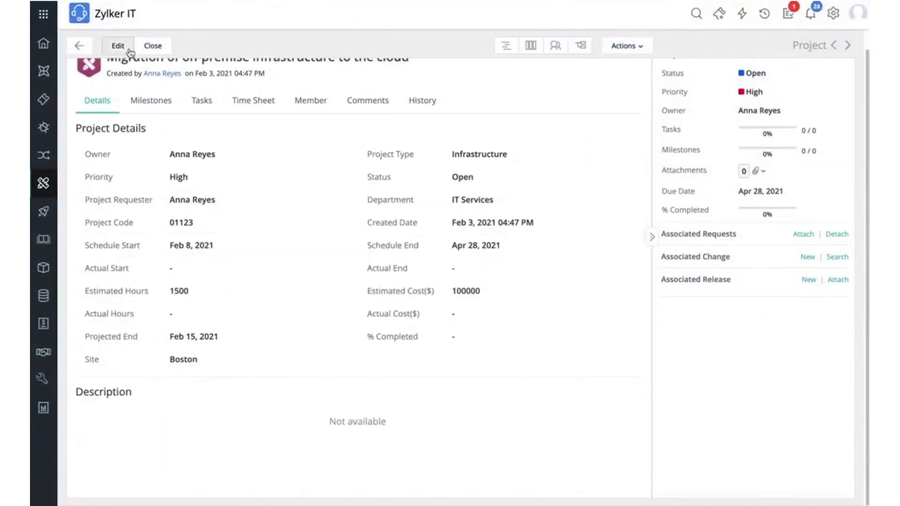
{"action": "left_click", "coordinate": [118, 46]}
{"action": "type", "text": "Moving local applications and the users to the Cloud platform:  Below are the list of items being migrated: AD, inclusive of users The existing ADFS SAML setup is being changed to Azure AD SAML SSO All locally hosted Applications Database Local Files and Folders Exchange"}
{"action": "scroll", "coordinate": [287, 388], "scroll_direction": "down", "scroll_amount": 3}
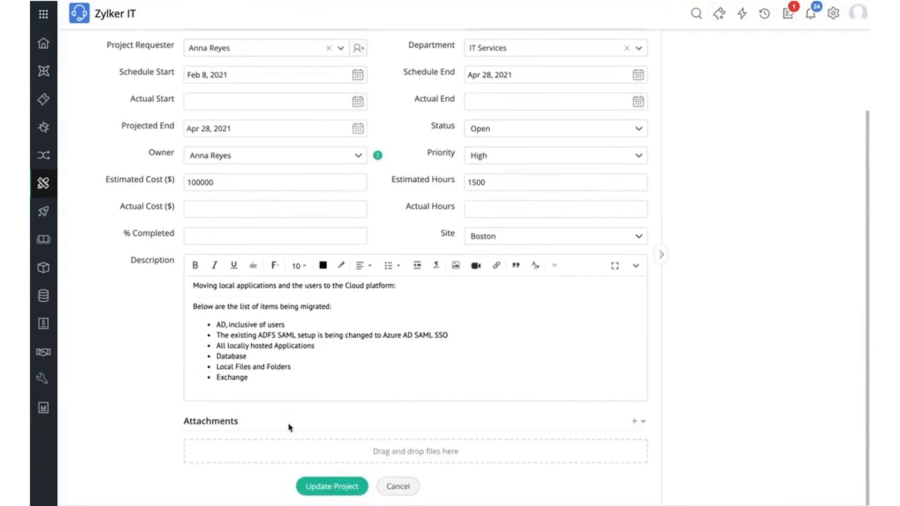
{"action": "left_click", "coordinate": [633, 425]}
{"action": "left_click", "coordinate": [656, 420]}
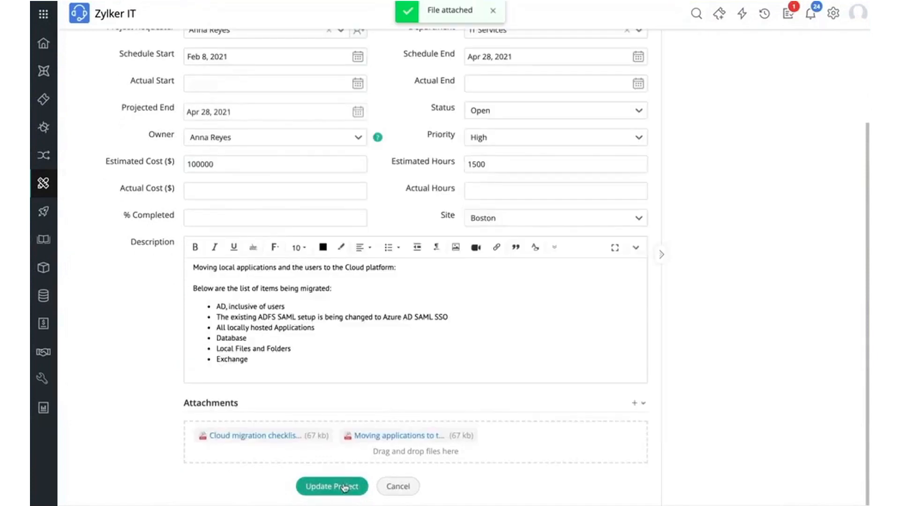
{"action": "left_click", "coordinate": [332, 486]}
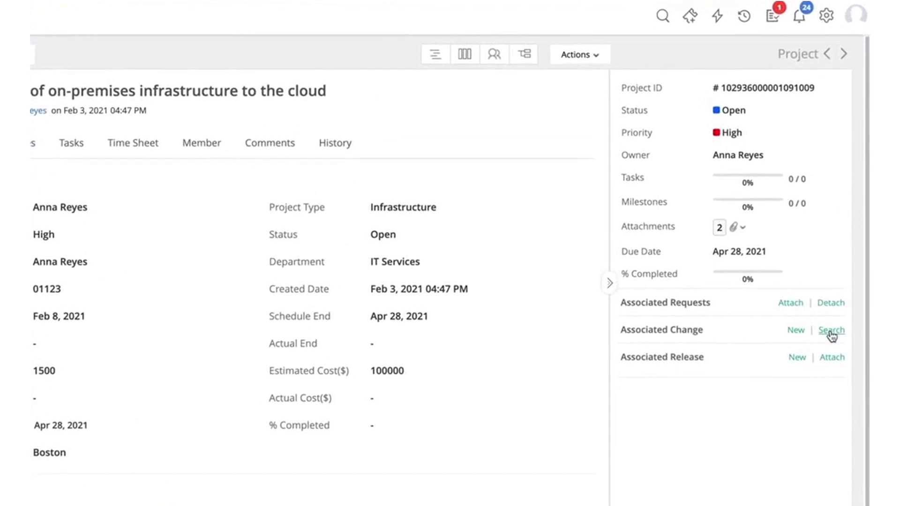
Associate change CH-15 with the cloud migration project.
{"action": "left_click", "coordinate": [837, 276]}
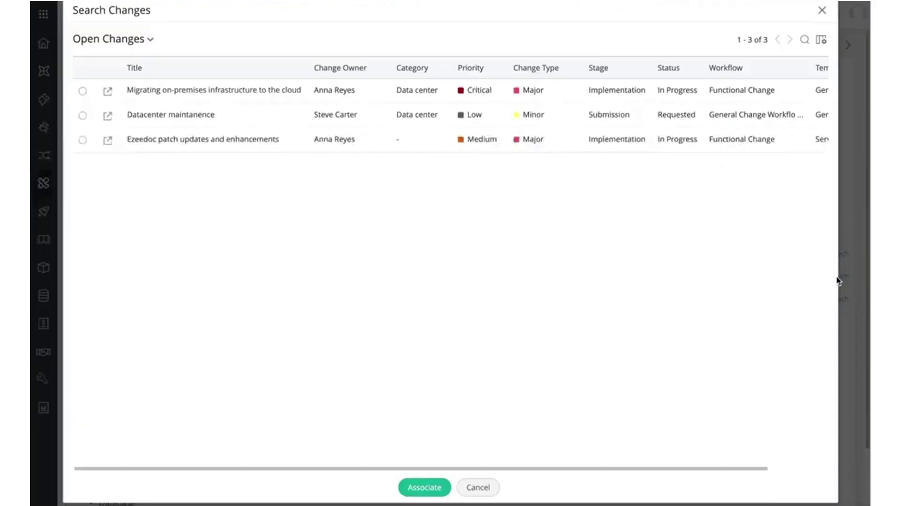
{"action": "left_click", "coordinate": [423, 487]}
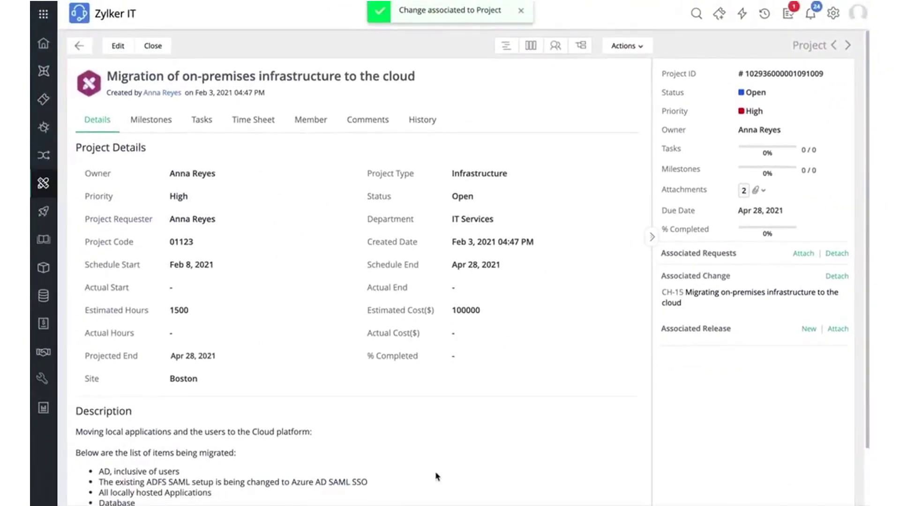
Add a Document backup task under Pre-migration decisions and make CAB officer meetings depend on Board discussions.
{"action": "left_click", "coordinate": [150, 119]}
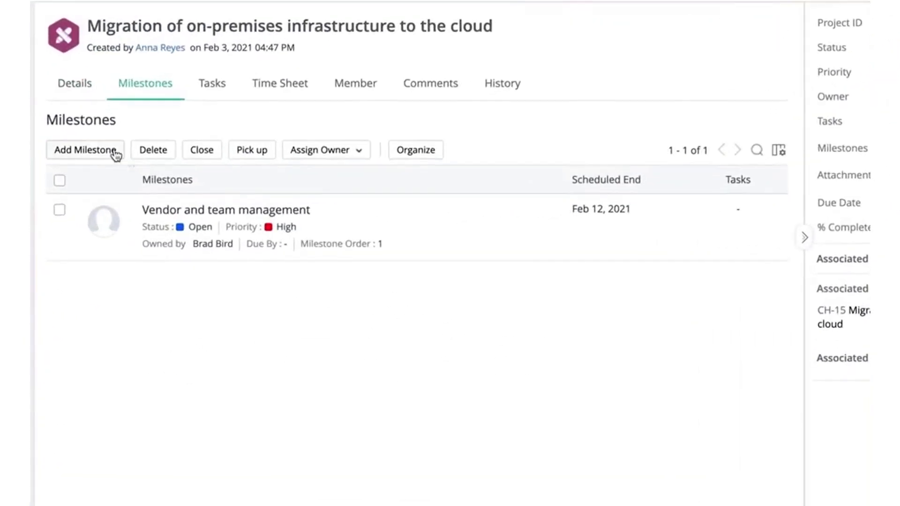
{"action": "left_click", "coordinate": [84, 149]}
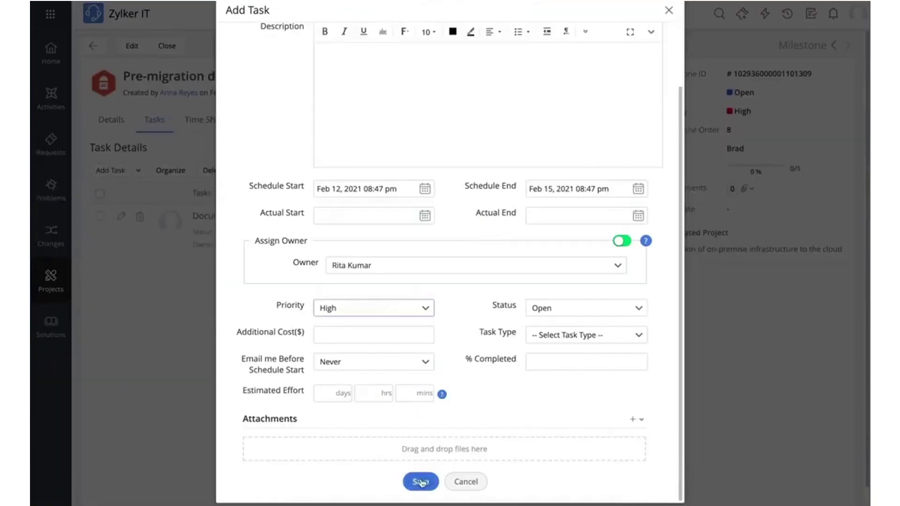
{"action": "left_click", "coordinate": [420, 482]}
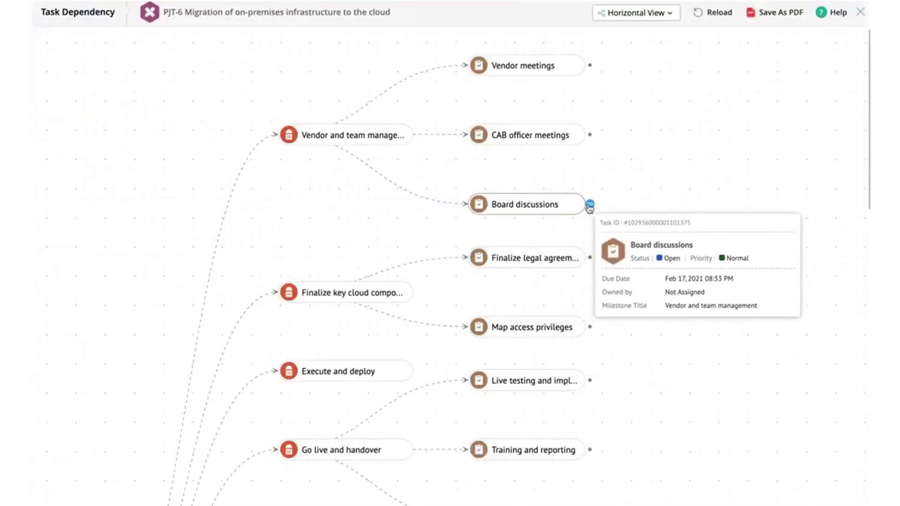
{"action": "left_click_drag", "start_coordinate": [589, 206], "coordinate": [478, 135]}
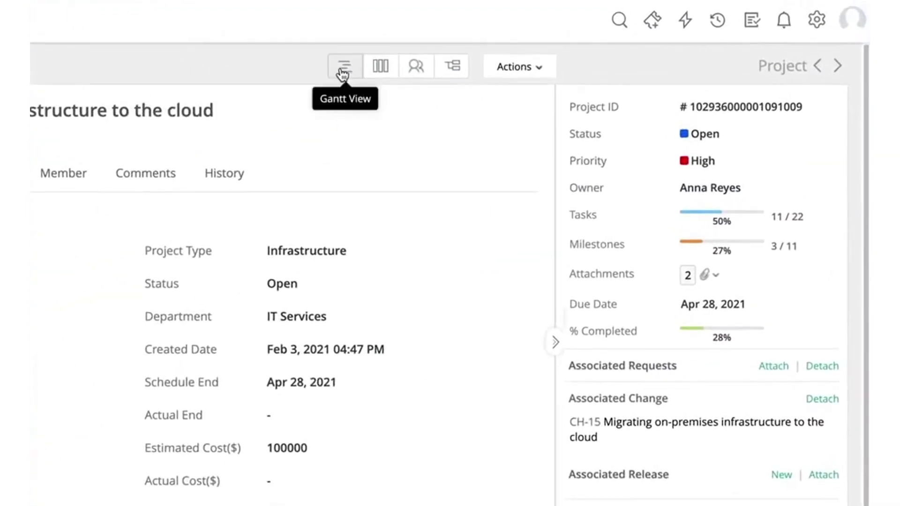
In Gantt view, move CAB officer meetings to start Feb 8 and shorten it to one day.
{"action": "left_click", "coordinate": [343, 72]}
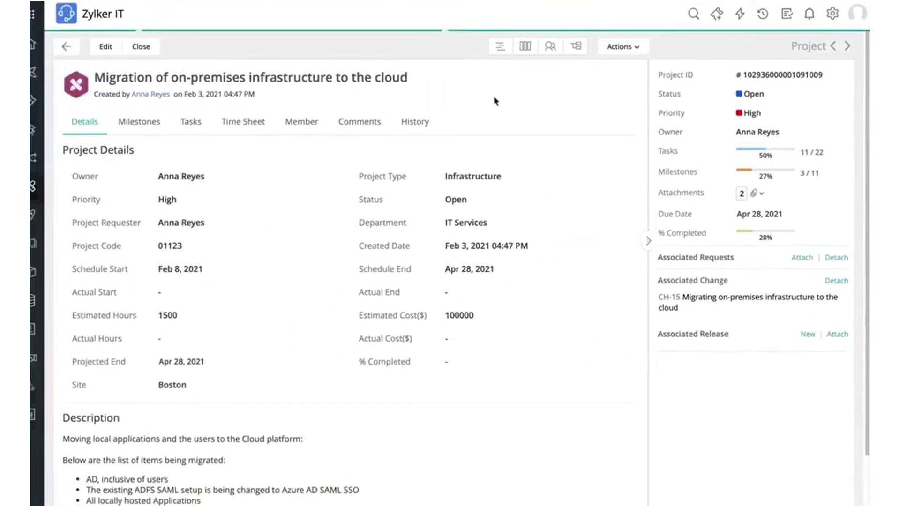
{"action": "scroll", "coordinate": [687, 135], "scroll_direction": "right", "scroll_amount": 10}
{"action": "scroll", "coordinate": [688, 136], "scroll_direction": "right", "scroll_amount": 8}
{"action": "scroll", "coordinate": [688, 136], "scroll_direction": "left", "scroll_amount": 8}
{"action": "scroll", "coordinate": [687, 135], "scroll_direction": "left", "scroll_amount": 10}
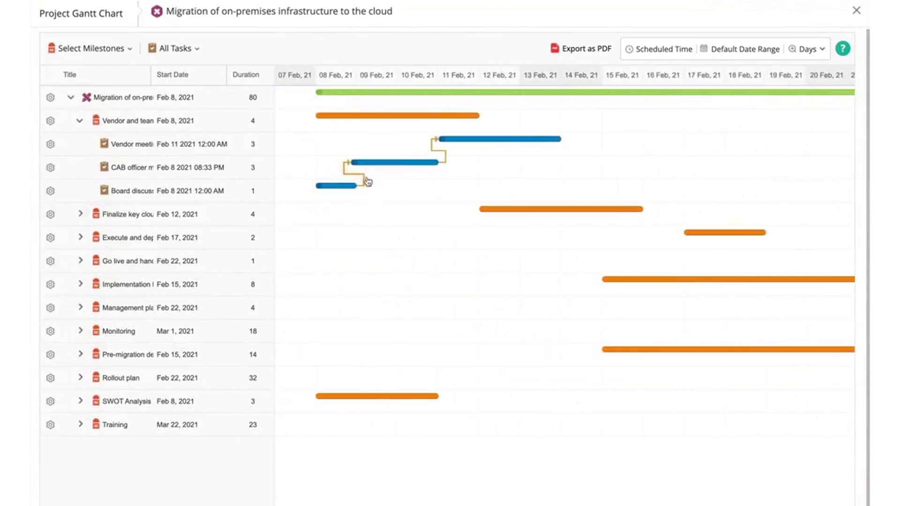
{"action": "left_click_drag", "start_coordinate": [394, 163], "coordinate": [358, 163]}
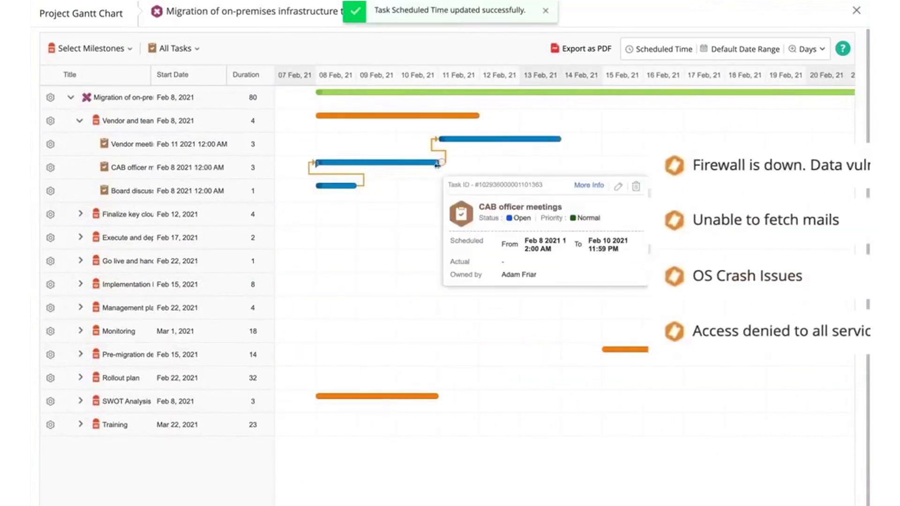
{"action": "left_click_drag", "start_coordinate": [429, 163], "coordinate": [362, 169]}
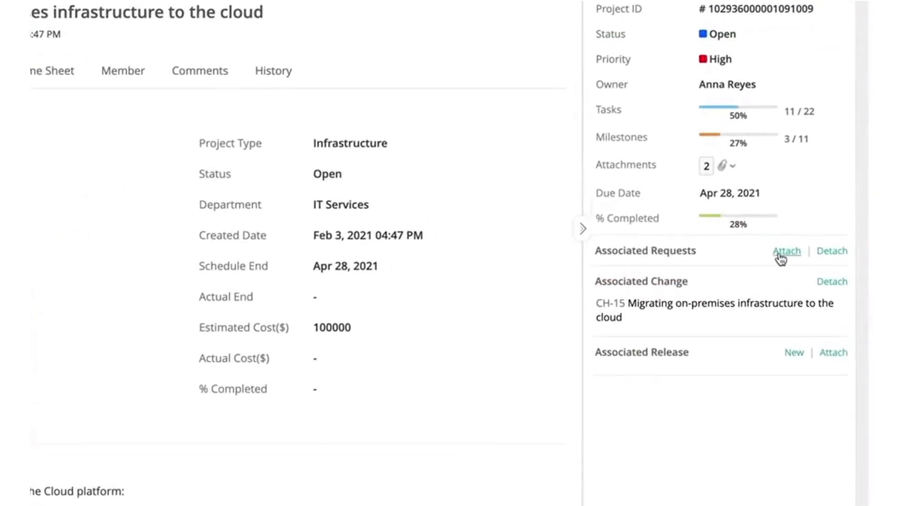
Attach the nine open requests to the cloud migration project.
{"action": "left_click", "coordinate": [785, 252]}
{"action": "left_click", "coordinate": [83, 93]}
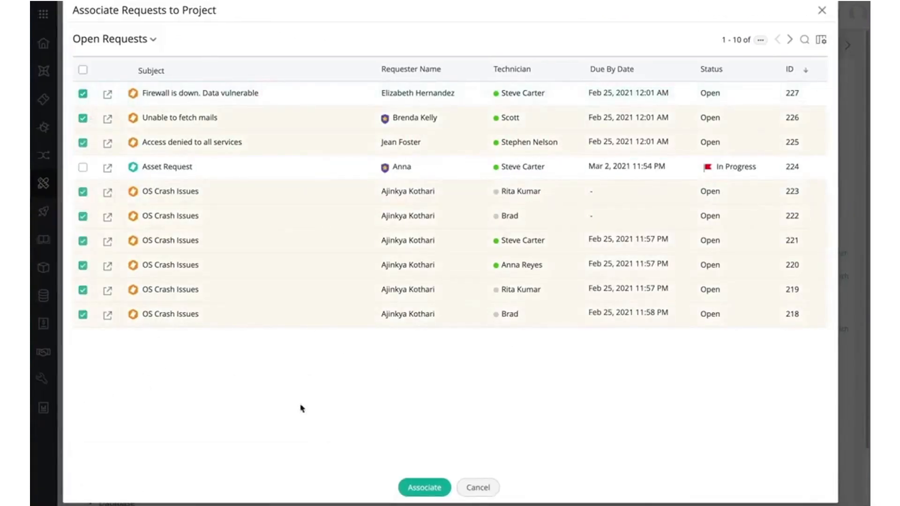
{"action": "left_click", "coordinate": [423, 487]}
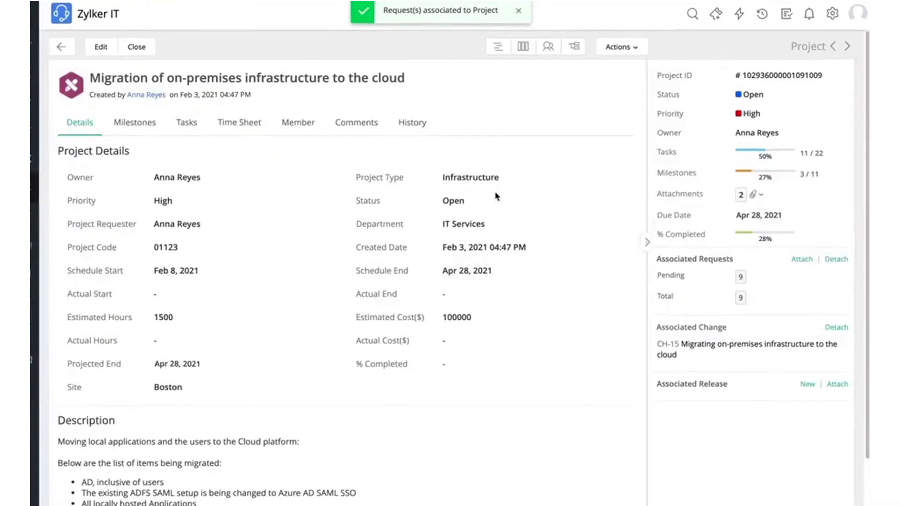
Reassign Training and reporting to another member in Resource Management, then list a member's project roles.
{"action": "left_click", "coordinate": [555, 45]}
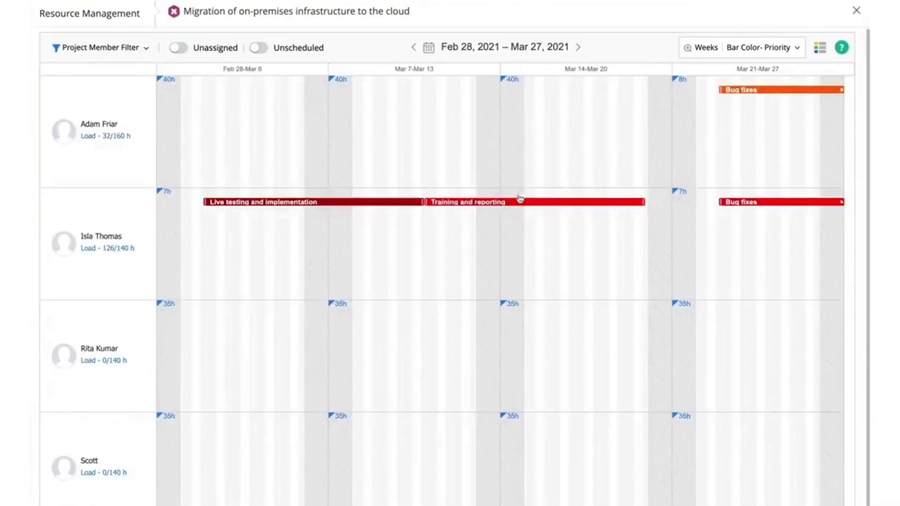
{"action": "left_click_drag", "start_coordinate": [515, 204], "coordinate": [518, 327]}
{"action": "left_click", "coordinate": [548, 307]}
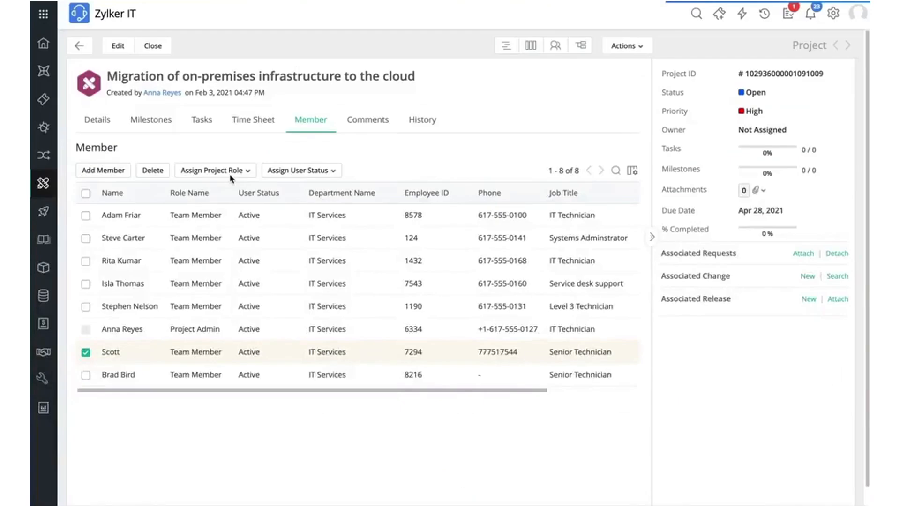
{"action": "left_click", "coordinate": [214, 170]}
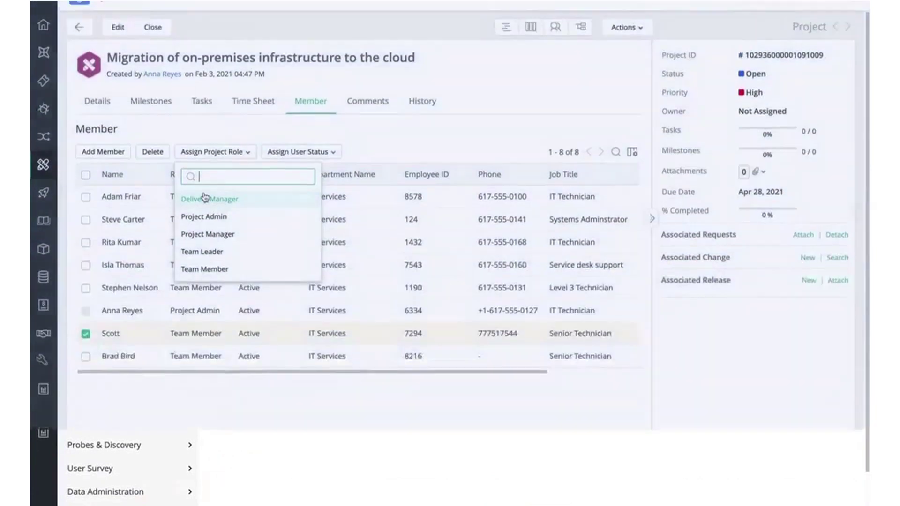
Confirm the Delivery Manager role and save the project with its pasted bullet-list description.
{"action": "left_click", "coordinate": [210, 157]}
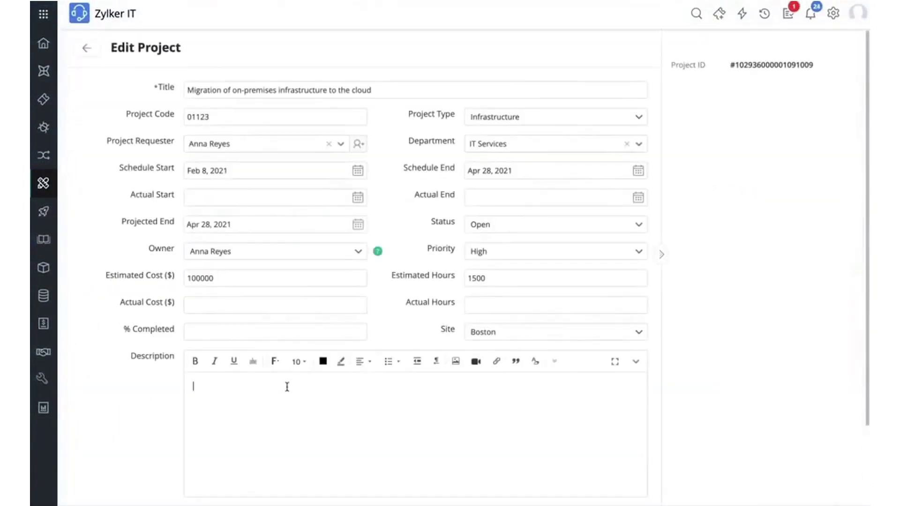
{"action": "type", "text": "Moving local applications and the users to the Cloud platform:  Below are the list of items being migrated: AD, inclusive of users The existing ADFS SAML setup is being changed to Azure AD SAML SSO All locally hosted Applications Database Local Files and Folders Exchange"}
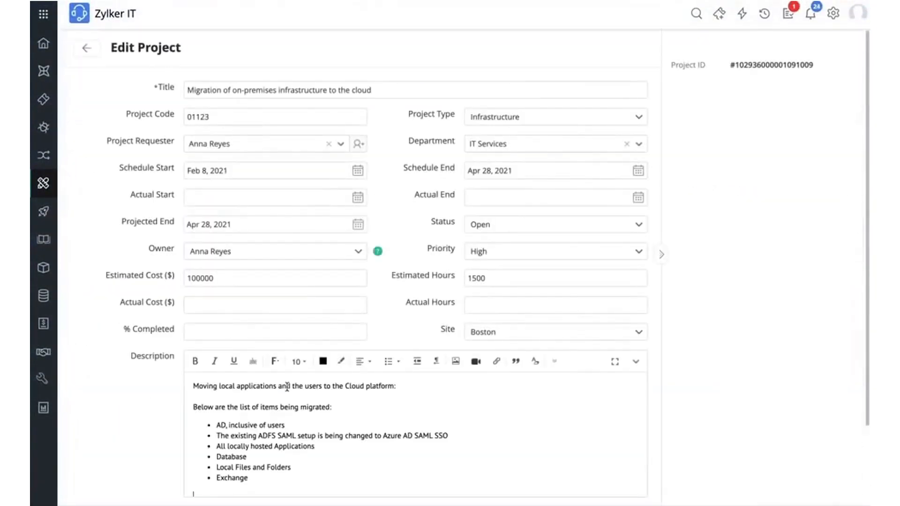
{"action": "scroll", "coordinate": [287, 387], "scroll_direction": "down", "scroll_amount": 3}
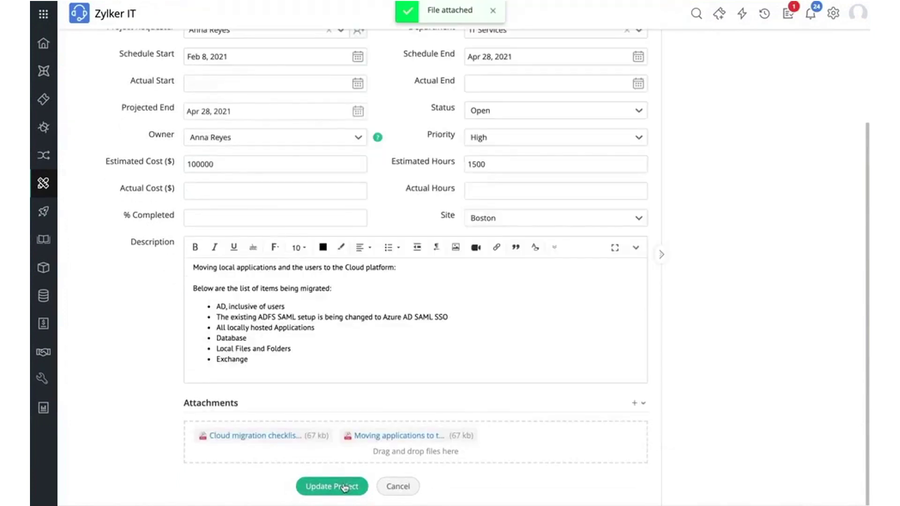
{"action": "left_click", "coordinate": [332, 485]}
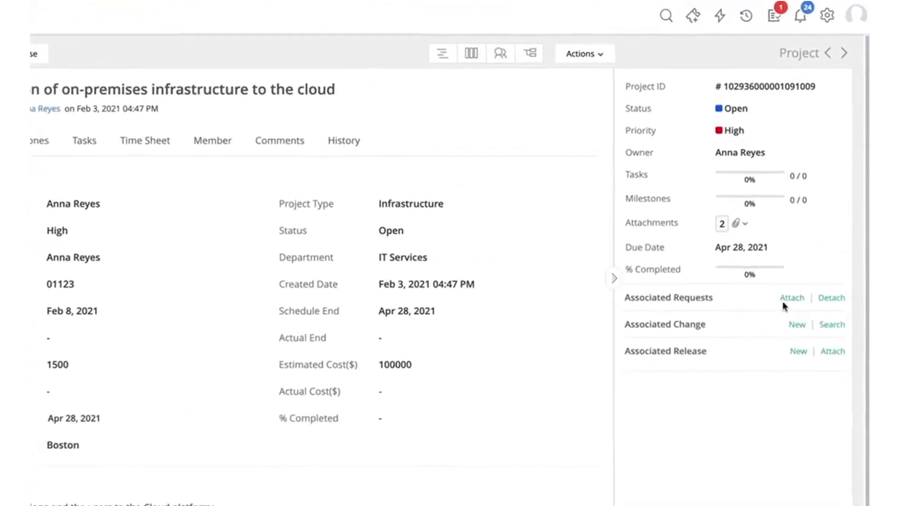
Link change CH-15 to the cloud migration project.
{"action": "left_click", "coordinate": [837, 276]}
{"action": "left_click", "coordinate": [83, 90]}
{"action": "left_click", "coordinate": [424, 487]}
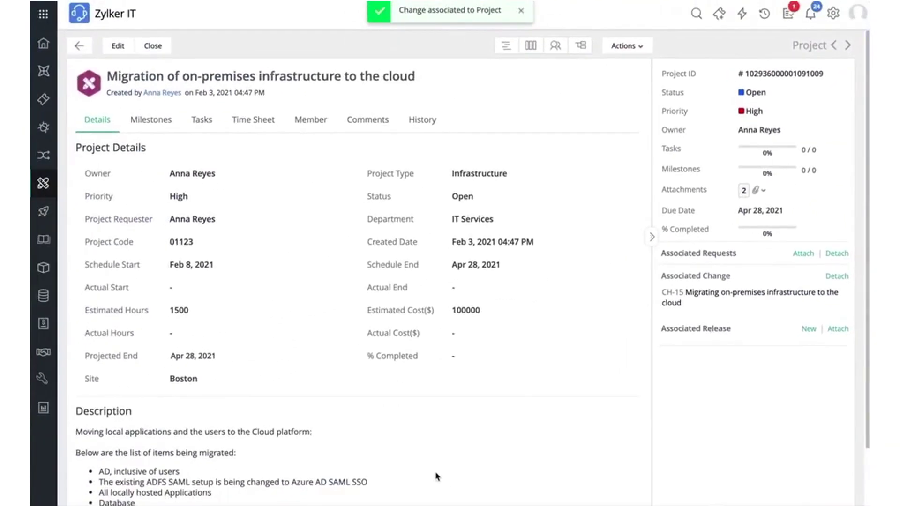
Save the Document backup task under a new milestone and make CAB officer meetings depend on Board discussions.
{"action": "left_click", "coordinate": [151, 120]}
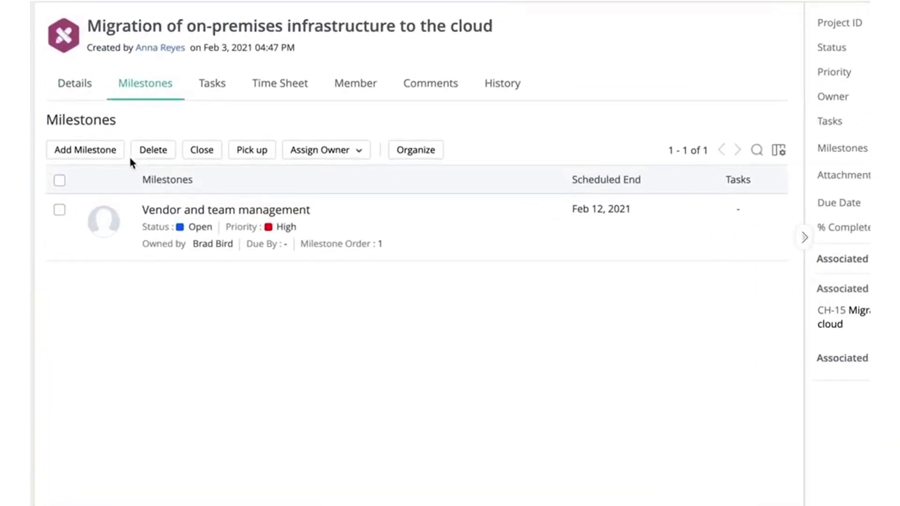
{"action": "left_click", "coordinate": [92, 150]}
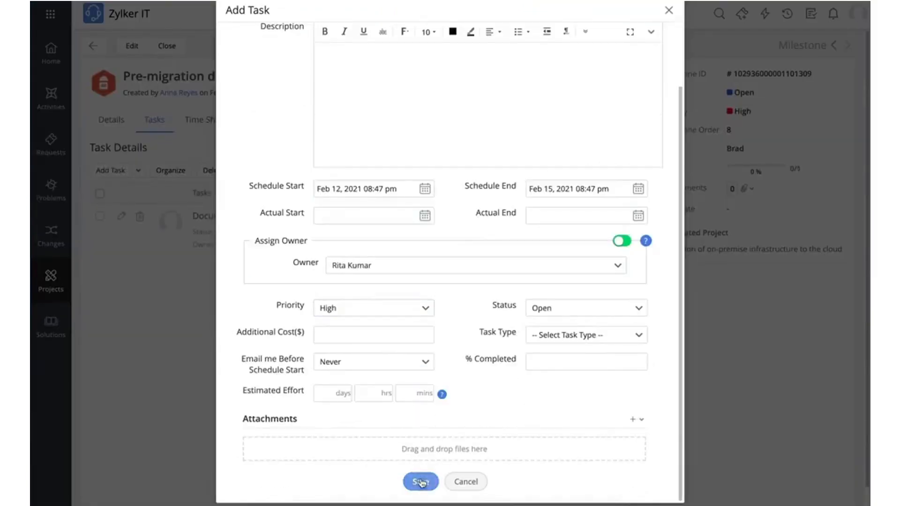
{"action": "left_click", "coordinate": [421, 482]}
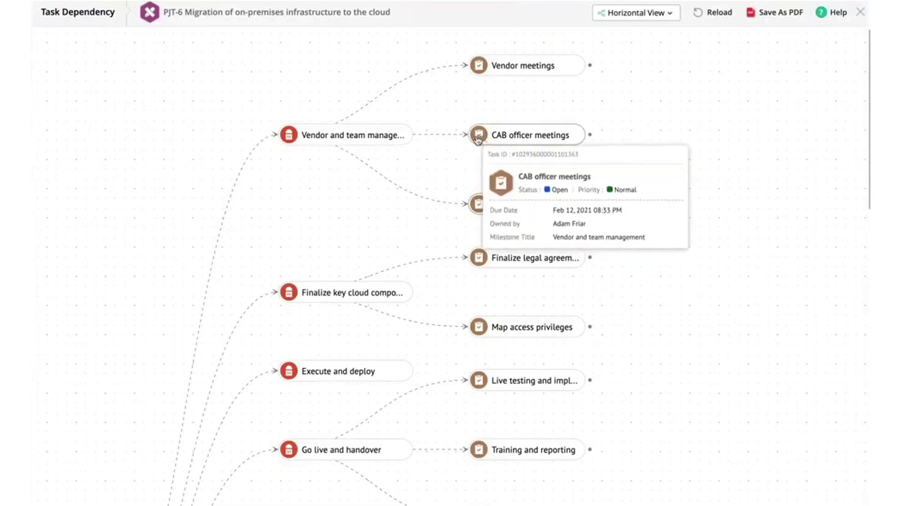
{"action": "mouse_move", "coordinate": [589, 204]}
{"action": "left_mouse_down"}
{"action": "mouse_move", "coordinate": [530, 135]}
{"action": "mouse_move", "coordinate": [464, 203]}
{"action": "left_mouse_up"}
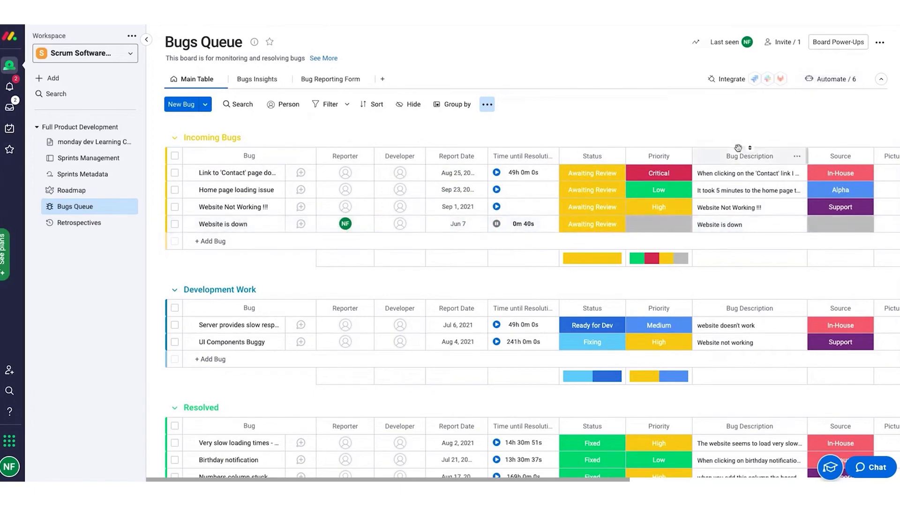
{"action": "scroll", "coordinate": [737, 151], "scroll_direction": "right", "scroll_amount": 5}
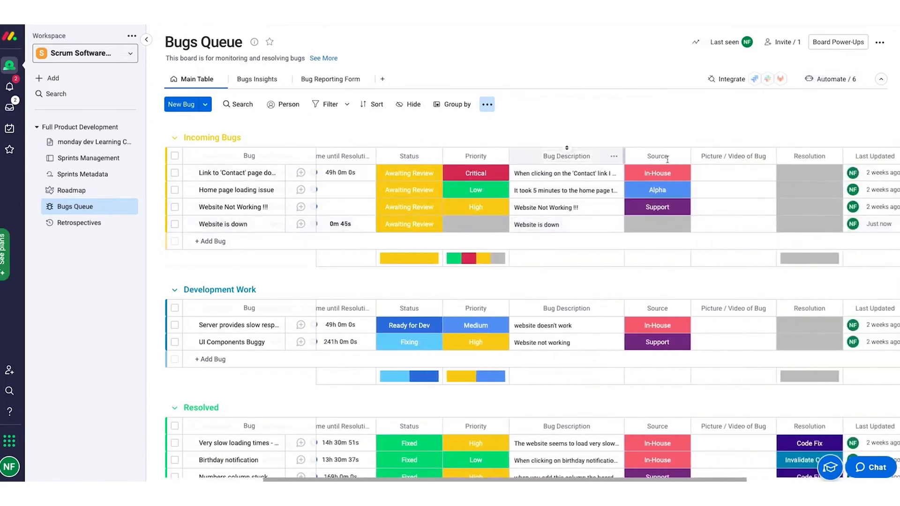
{"action": "scroll", "coordinate": [733, 161], "scroll_direction": "right", "scroll_amount": 2}
{"action": "scroll", "coordinate": [774, 158], "scroll_direction": "left", "scroll_amount": 8}
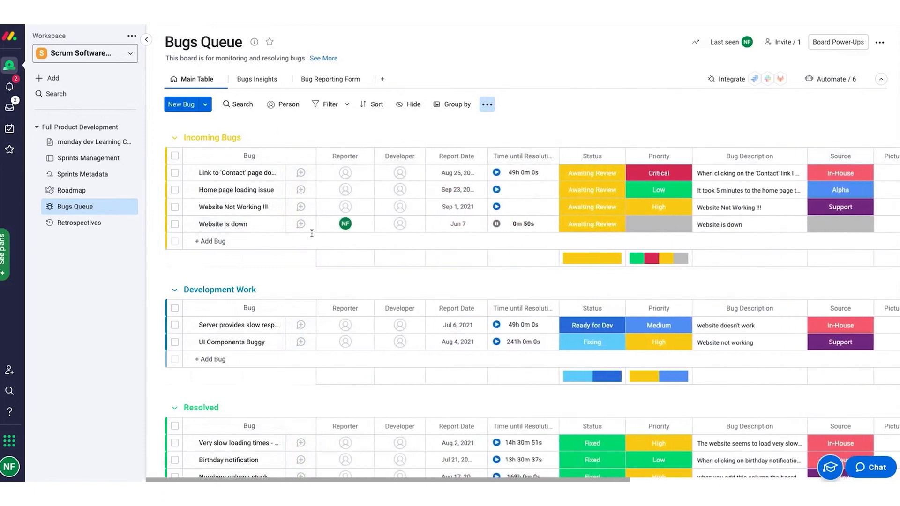
{"action": "scroll", "coordinate": [401, 224], "scroll_direction": "down", "scroll_amount": 2}
{"action": "scroll", "coordinate": [401, 224], "scroll_direction": "up", "scroll_amount": 2}
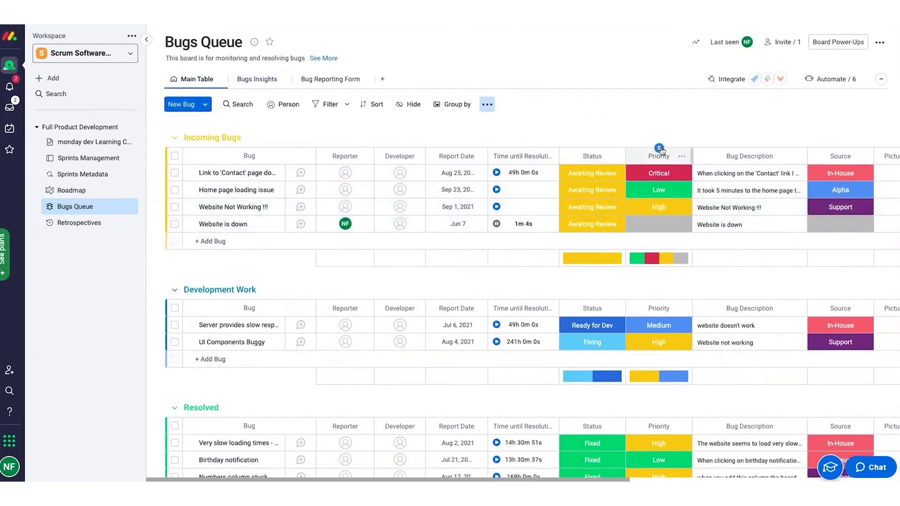
{"action": "scroll", "coordinate": [592, 148], "scroll_direction": "right", "scroll_amount": 5}
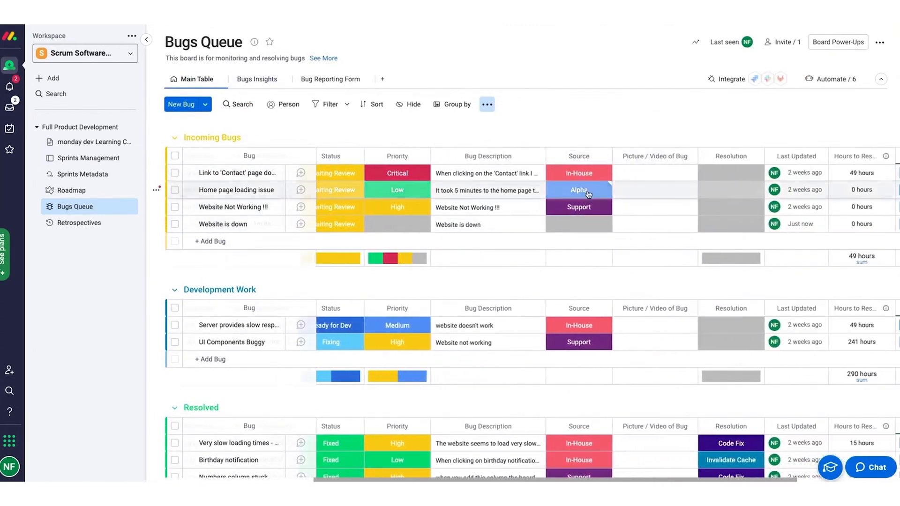
{"action": "mouse_move", "coordinate": [655, 224]}
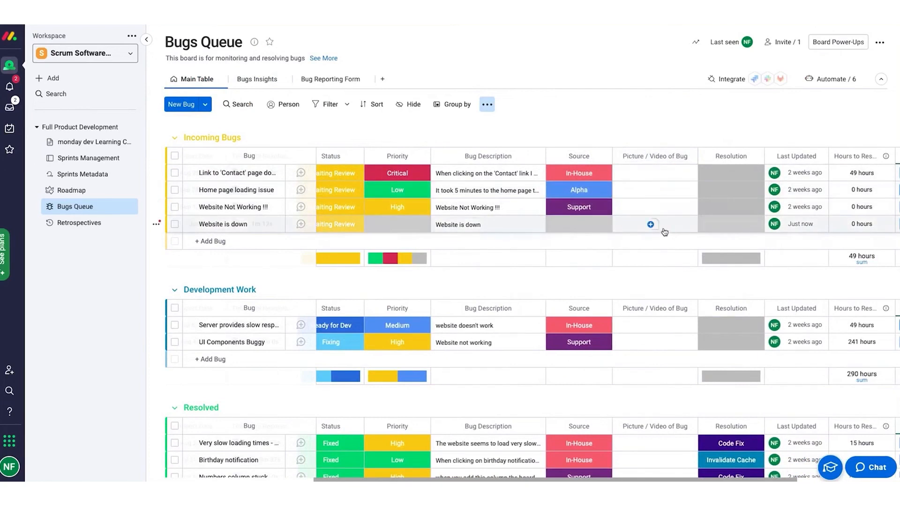
{"action": "scroll", "coordinate": [663, 231], "scroll_direction": "right", "scroll_amount": 3}
{"action": "left_click", "coordinate": [645, 190]}
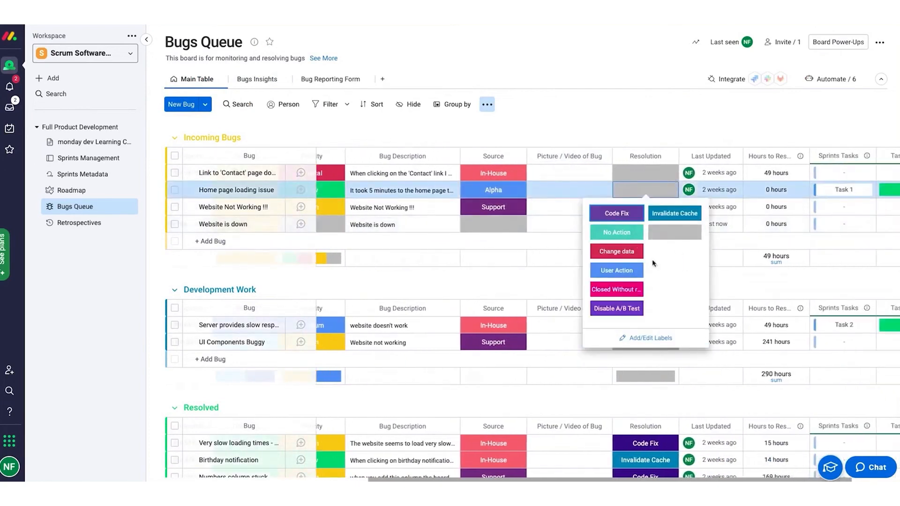
{"action": "left_click", "coordinate": [555, 266]}
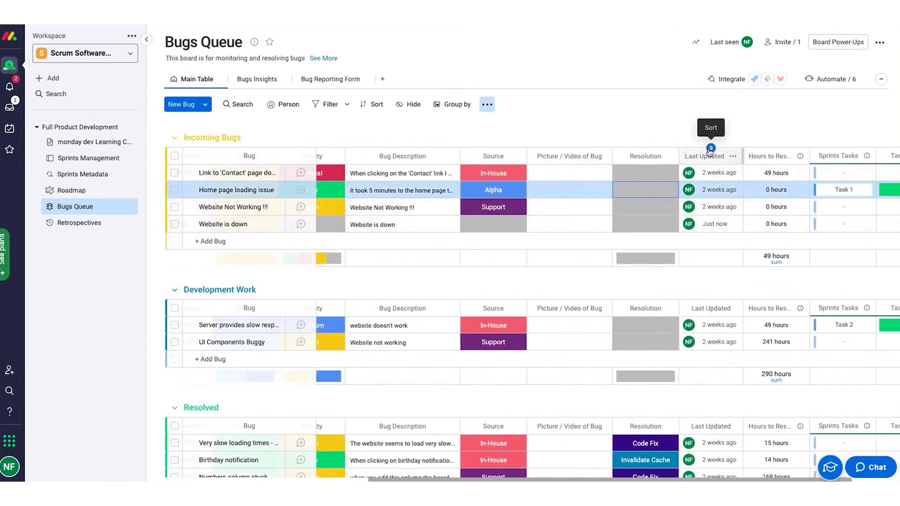
{"action": "scroll", "coordinate": [703, 151], "scroll_direction": "right", "scroll_amount": 3}
{"action": "left_click", "coordinate": [700, 172]}
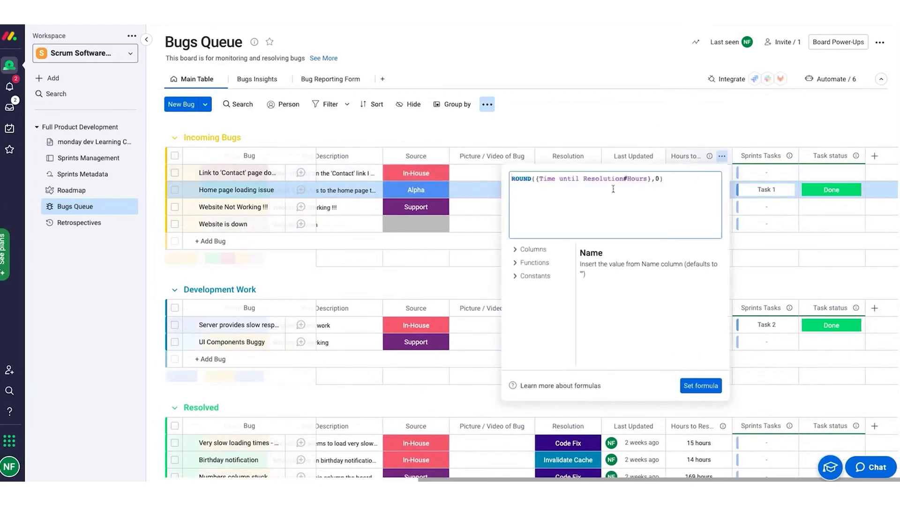
{"action": "key", "text": "Escape"}
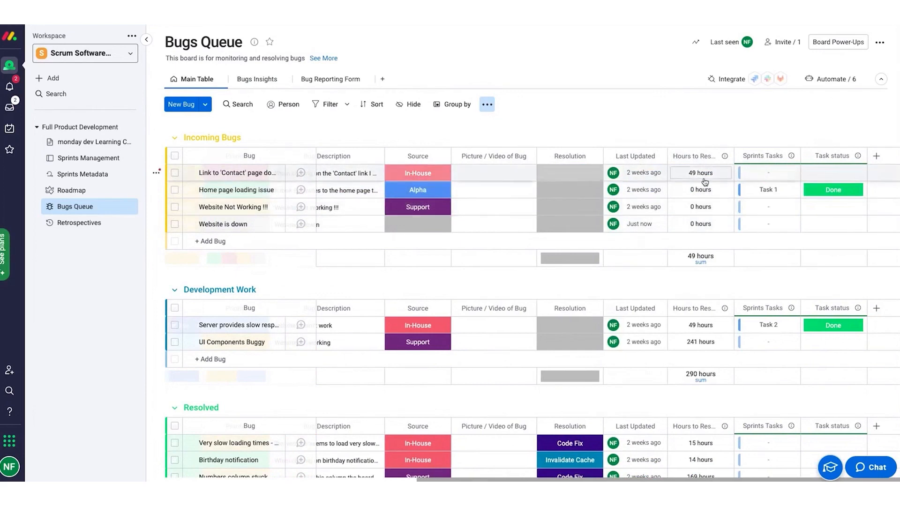
{"action": "scroll", "coordinate": [492, 281], "scroll_direction": "left", "scroll_amount": 10}
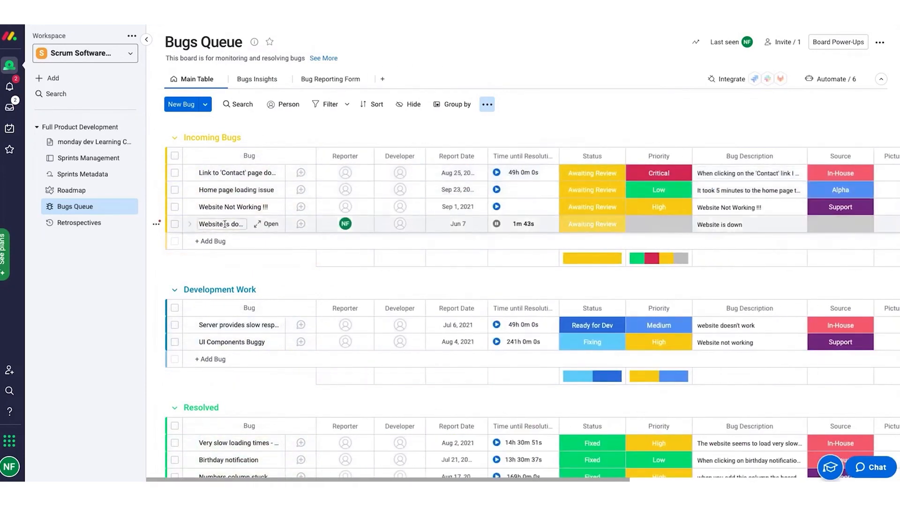
{"action": "scroll", "coordinate": [338, 229], "scroll_direction": "down", "scroll_amount": 2}
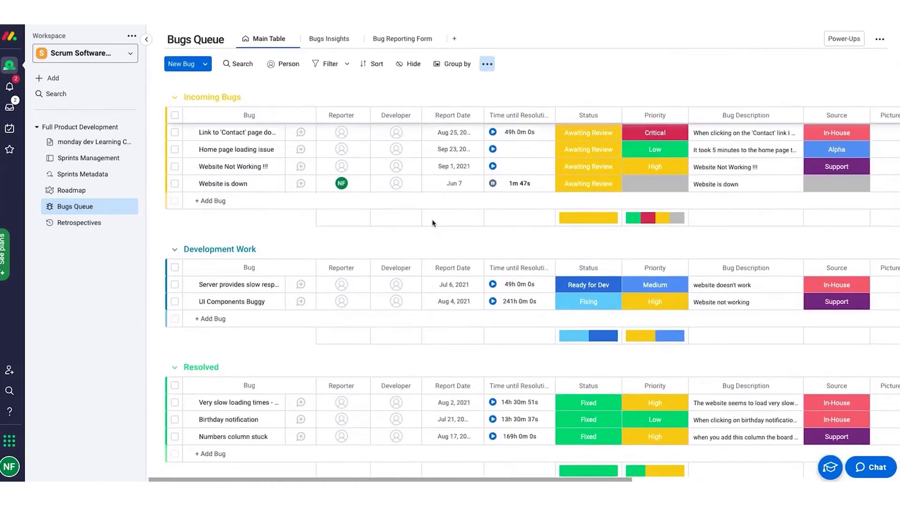
Assign a developer to 'Website is down' and set its status to Ready for Dev.
{"action": "left_click", "coordinate": [396, 184]}
{"action": "left_click", "coordinate": [422, 230]}
{"action": "left_click", "coordinate": [588, 184]}
{"action": "left_click", "coordinate": [603, 219]}
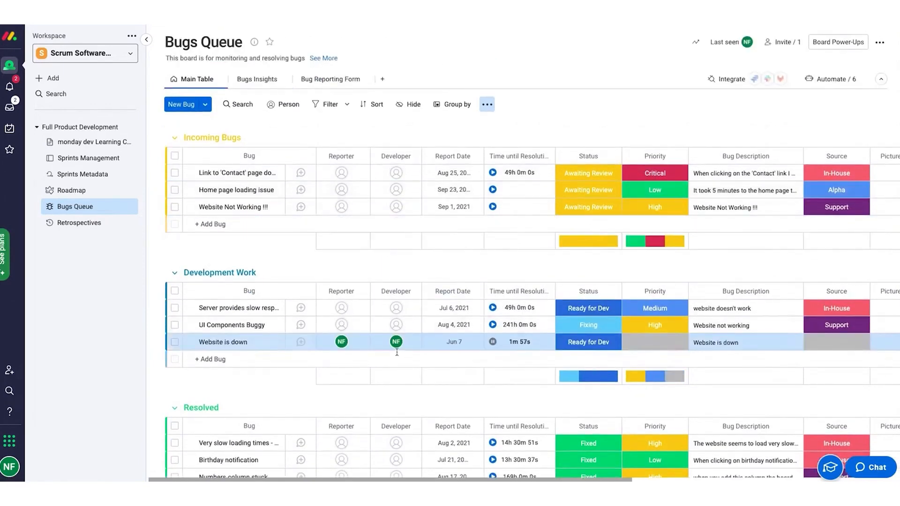
{"action": "mouse_move", "coordinate": [396, 342]}
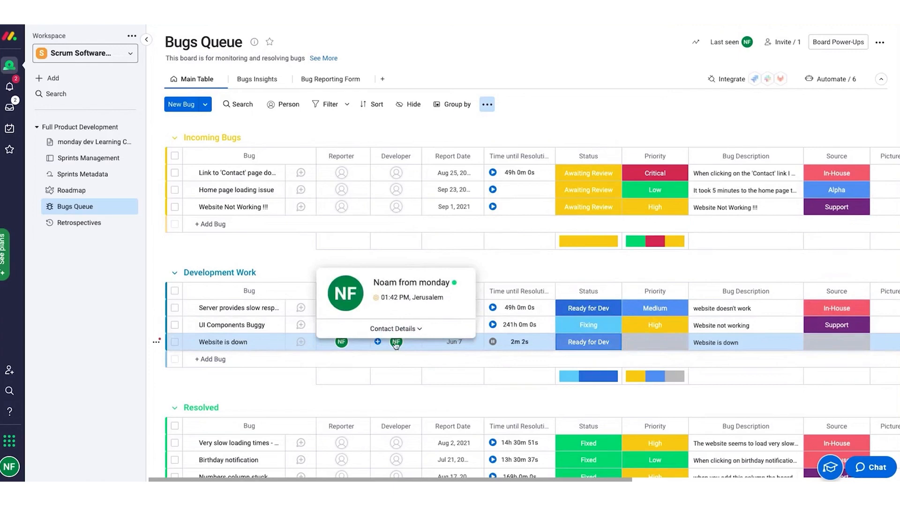
{"action": "left_click", "coordinate": [223, 342]}
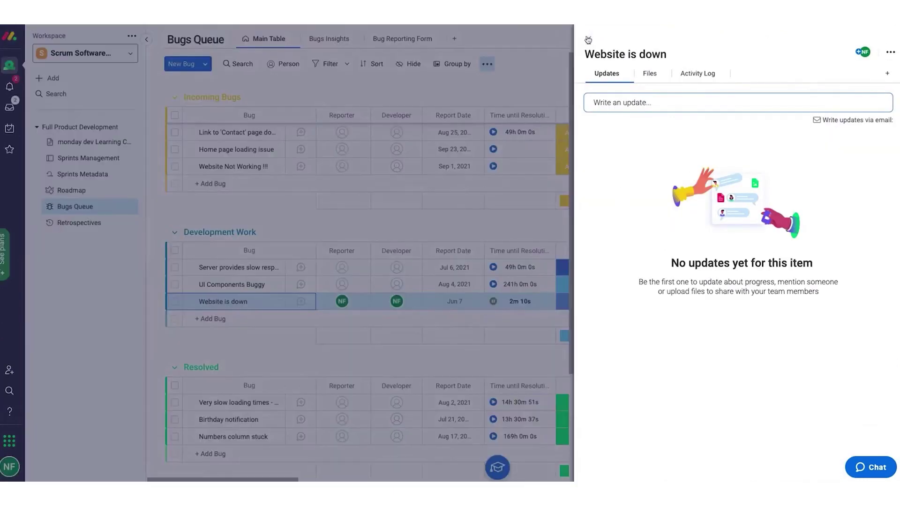
{"action": "left_click", "coordinate": [589, 37]}
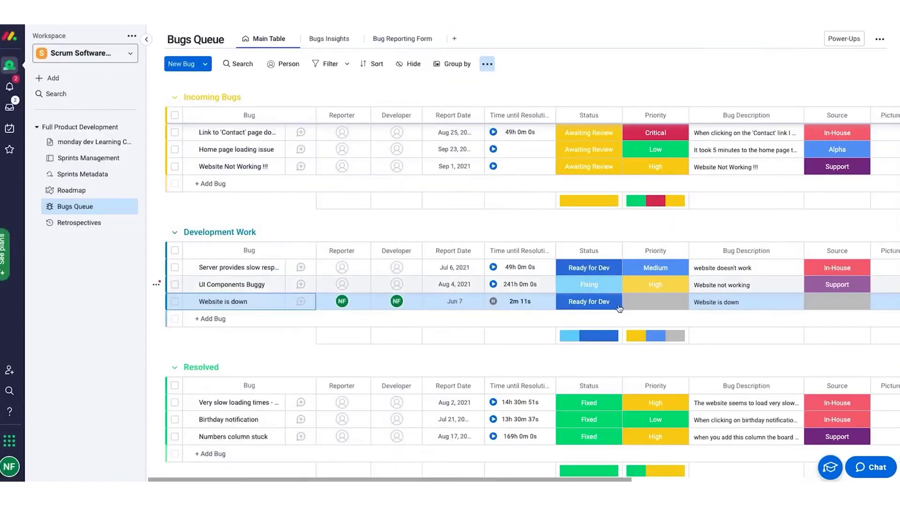
Set the bug to Critical priority and Alpha source, then mark it Fixed.
{"action": "left_click", "coordinate": [649, 308]}
{"action": "left_click", "coordinate": [655, 322]}
{"action": "scroll", "coordinate": [675, 303], "scroll_direction": "right", "scroll_amount": 4}
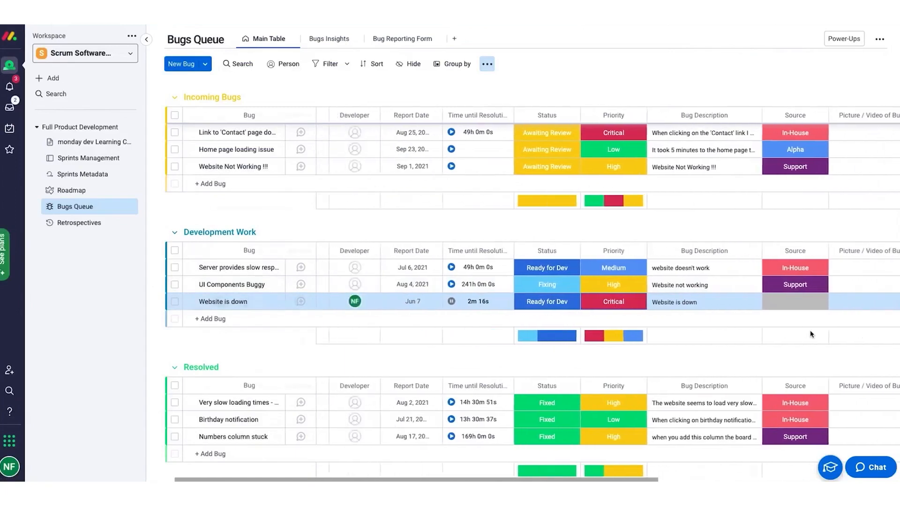
{"action": "left_click", "coordinate": [682, 299]}
{"action": "left_click", "coordinate": [690, 330]}
{"action": "left_click", "coordinate": [841, 302]}
{"action": "scroll", "coordinate": [492, 302], "scroll_direction": "left", "scroll_amount": 4}
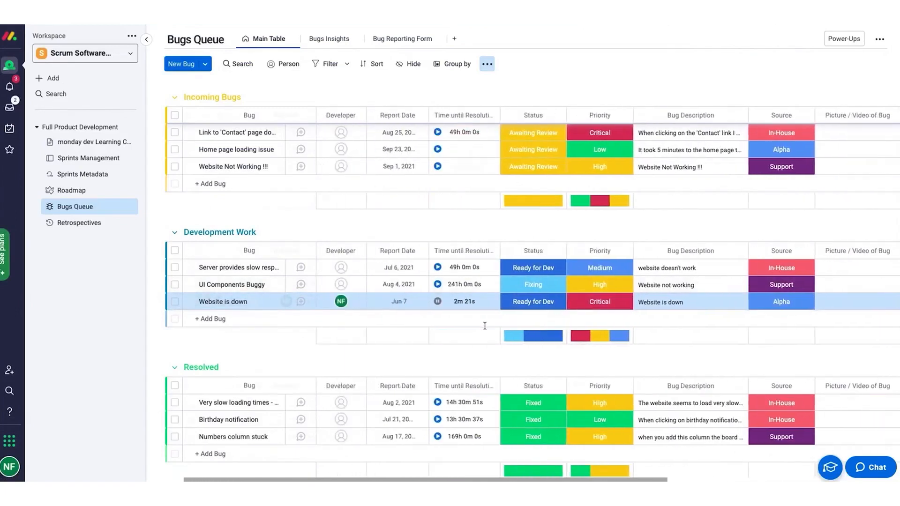
{"action": "left_click", "coordinate": [589, 304]}
{"action": "left_click", "coordinate": [563, 381]}
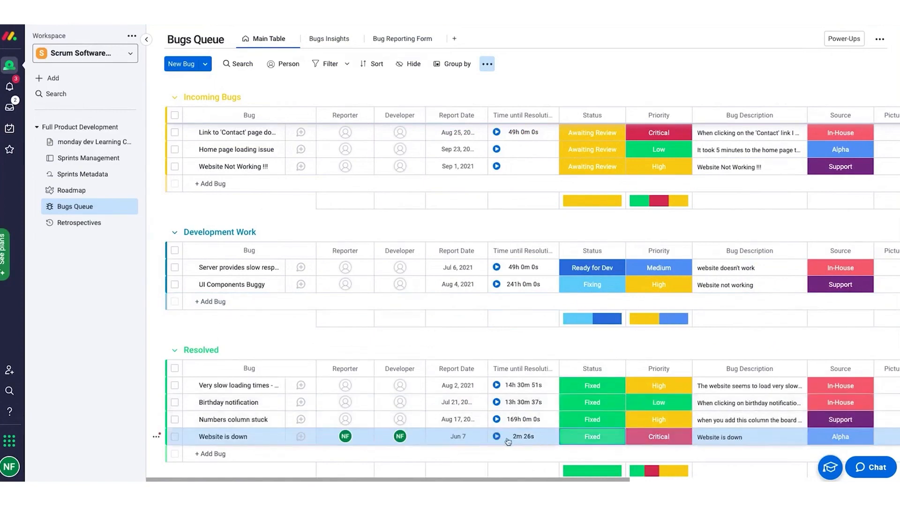
{"action": "scroll", "coordinate": [593, 429], "scroll_direction": "up", "scroll_amount": 2}
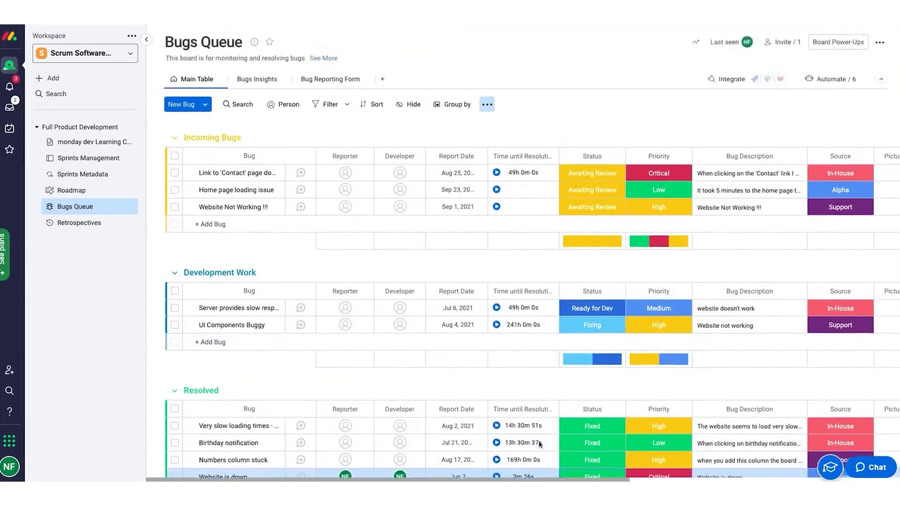
{"action": "scroll", "coordinate": [592, 428], "scroll_direction": "down", "scroll_amount": 2}
{"action": "scroll", "coordinate": [546, 427], "scroll_direction": "right", "scroll_amount": 4}
{"action": "scroll", "coordinate": [573, 436], "scroll_direction": "left", "scroll_amount": 4}
{"action": "scroll", "coordinate": [528, 427], "scroll_direction": "up", "scroll_amount": 2}
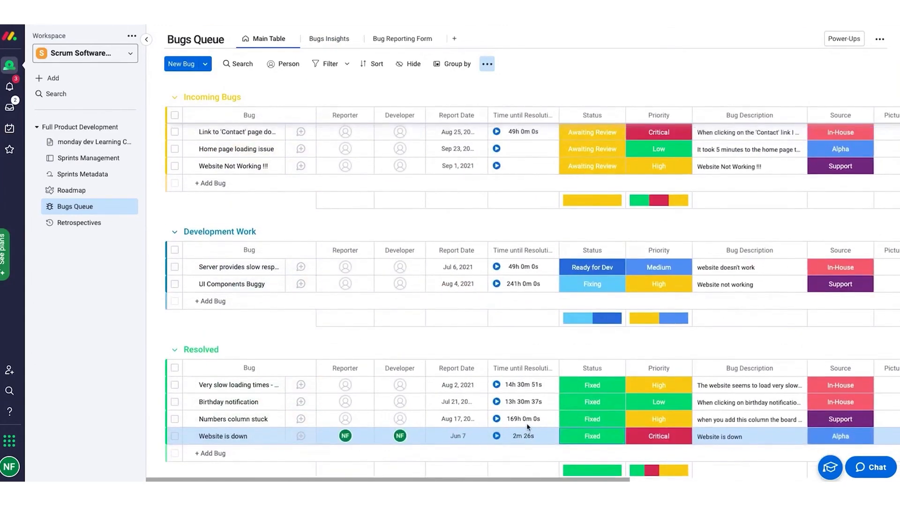
{"action": "scroll", "coordinate": [528, 427], "scroll_direction": "up", "scroll_amount": 3}
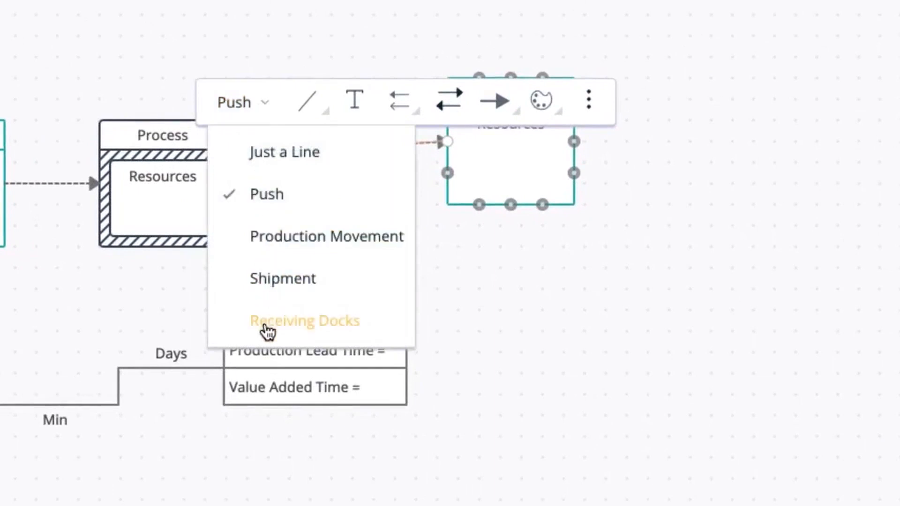
Change a connector to Receiving Docks and give the AWS connector a right arrowhead.
{"action": "left_click", "coordinate": [268, 323]}
{"action": "left_click", "coordinate": [486, 270]}
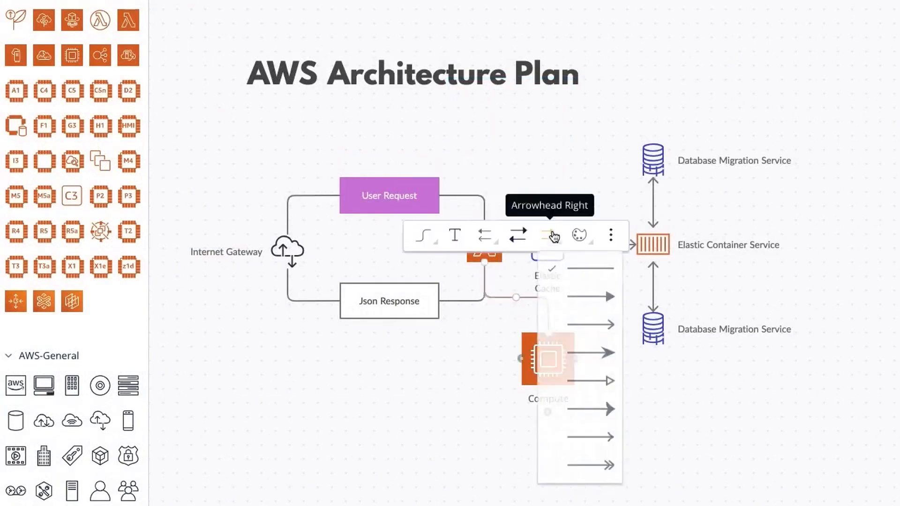
{"action": "left_click", "coordinate": [599, 304]}
Set the Json Response shape's text size to 12 and bring up its colour choices.
{"action": "left_click", "coordinate": [402, 296]}
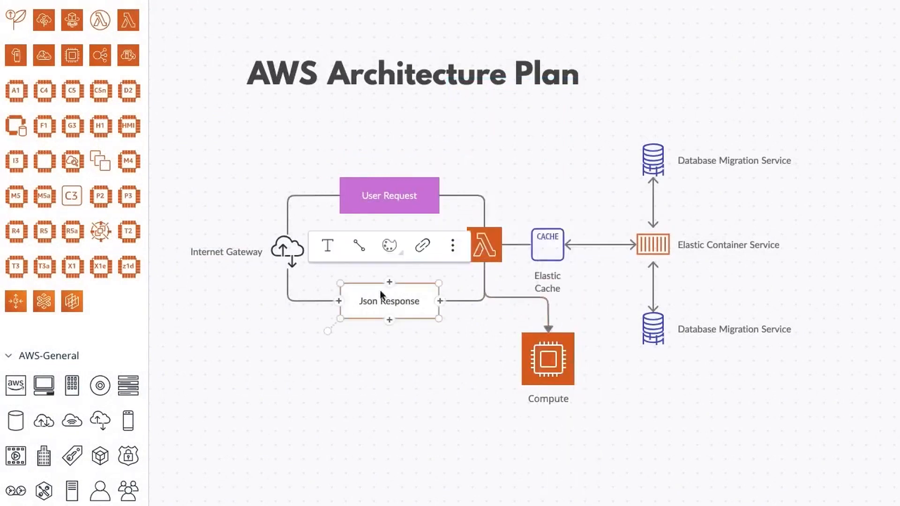
{"action": "double_click", "coordinate": [384, 299]}
{"action": "left_click", "coordinate": [416, 272]}
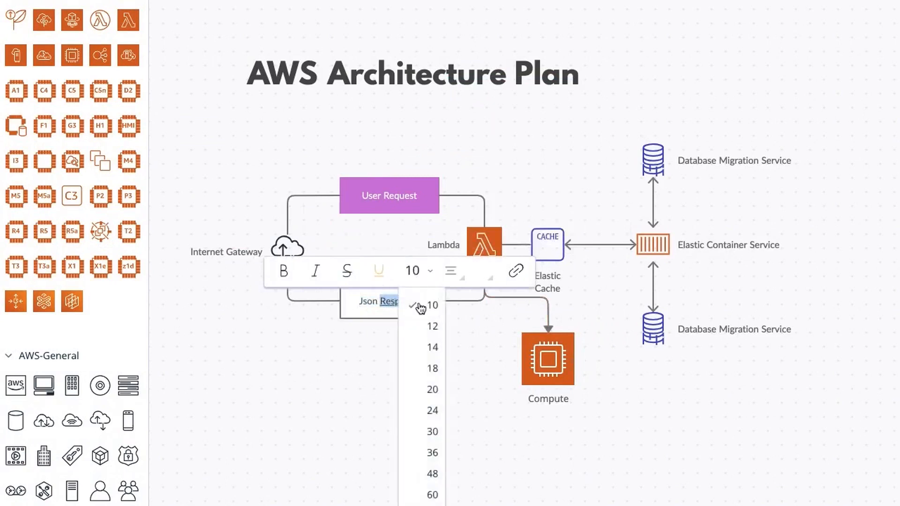
{"action": "left_click", "coordinate": [433, 326]}
{"action": "left_click", "coordinate": [457, 334]}
{"action": "left_click", "coordinate": [392, 246]}
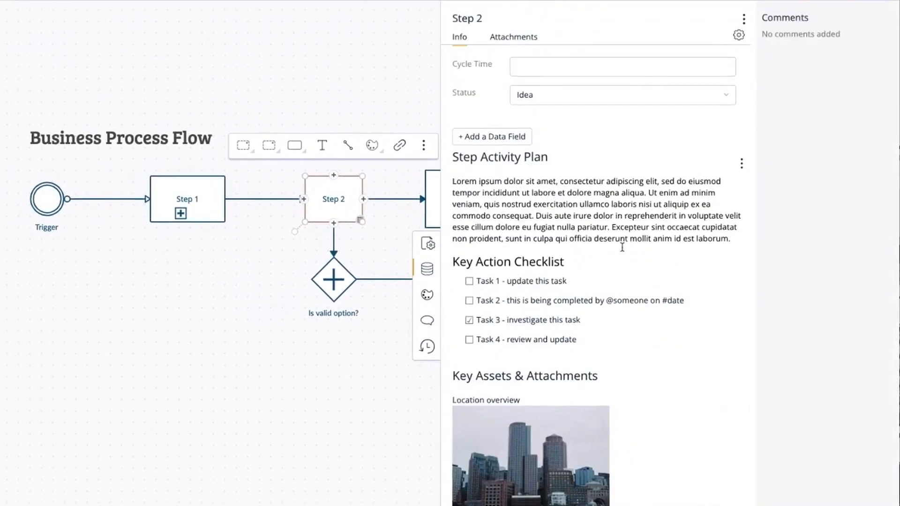
Set Step 2's Last Updated date to 1/20/2022 and its status to Execution.
{"action": "left_click", "coordinate": [548, 68]}
{"action": "left_click", "coordinate": [541, 93]}
{"action": "left_click", "coordinate": [613, 259]}
{"action": "left_click", "coordinate": [619, 150]}
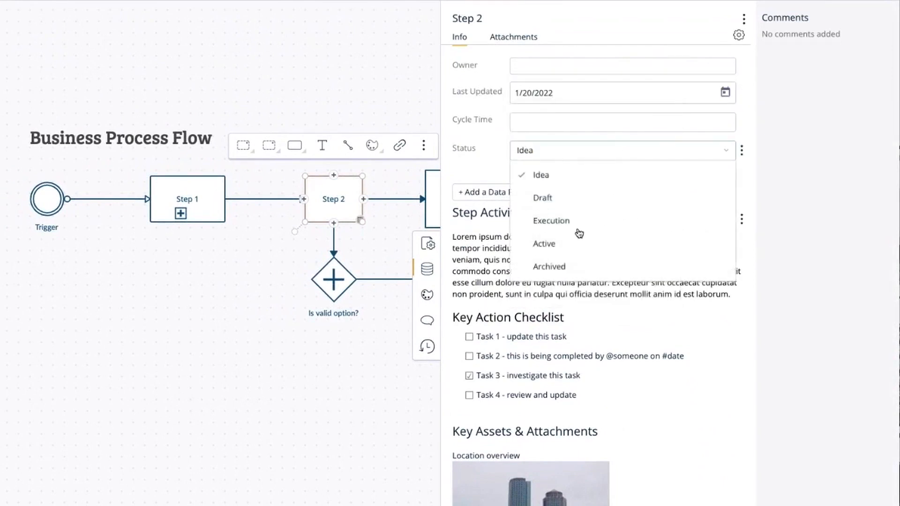
{"action": "left_click", "coordinate": [590, 216]}
{"action": "scroll", "coordinate": [564, 266], "scroll_direction": "down", "scroll_amount": 2}
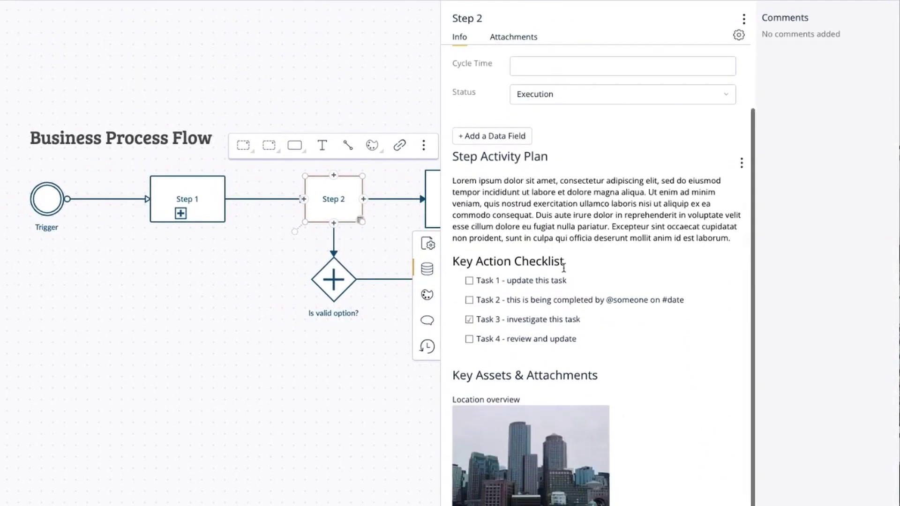
Add a line under the activity plan, enlarge the Location overview image and post the follow-up comment.
{"action": "left_click", "coordinate": [738, 238]}
{"action": "key", "text": "Return"}
{"action": "type", "text": "Add more text."}
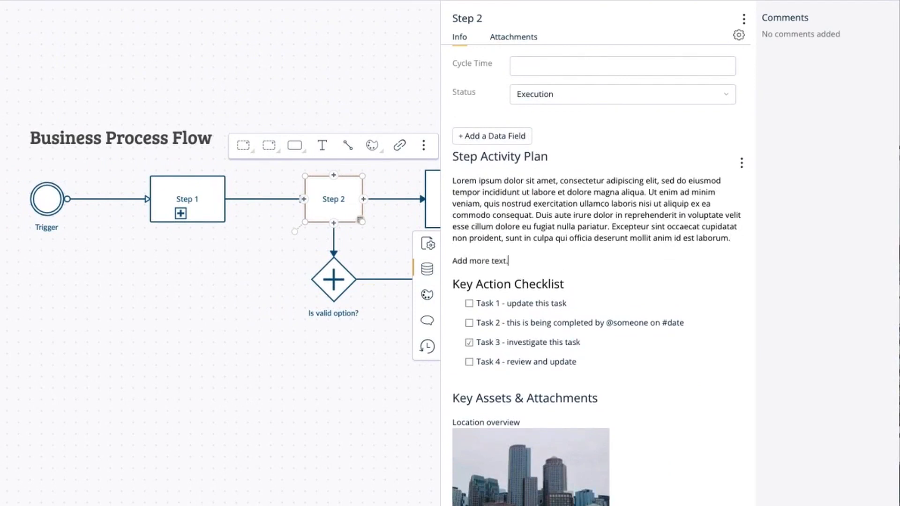
{"action": "scroll", "coordinate": [598, 281], "scroll_direction": "down", "scroll_amount": 1}
{"action": "left_click", "coordinate": [530, 464]}
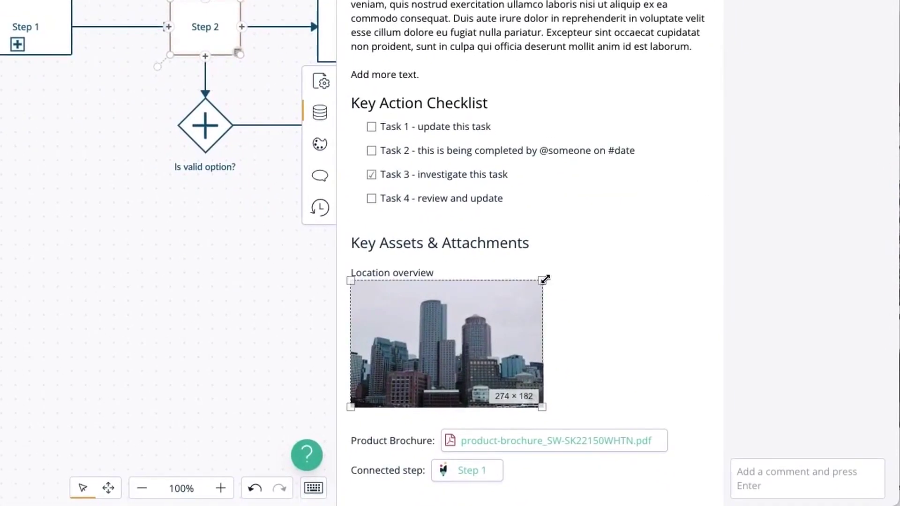
{"action": "left_click_drag", "start_coordinate": [543, 280], "coordinate": [612, 232]}
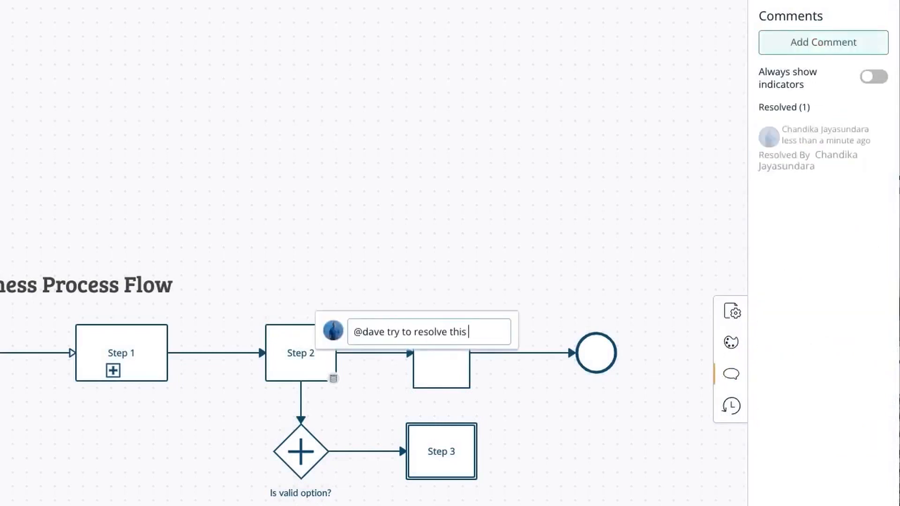
{"action": "key", "text": "Return"}
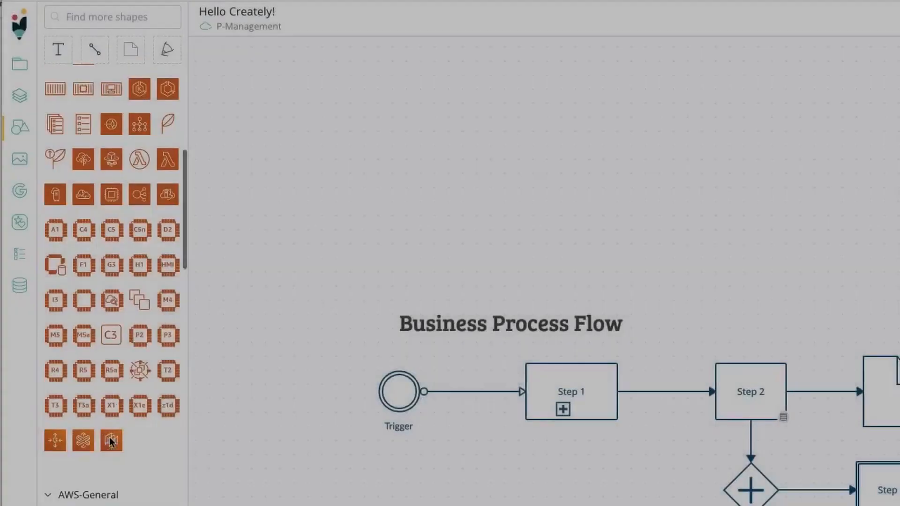
{"action": "scroll", "coordinate": [109, 436], "scroll_direction": "down", "scroll_amount": 8}
{"action": "scroll", "coordinate": [109, 437], "scroll_direction": "down", "scroll_amount": 5}
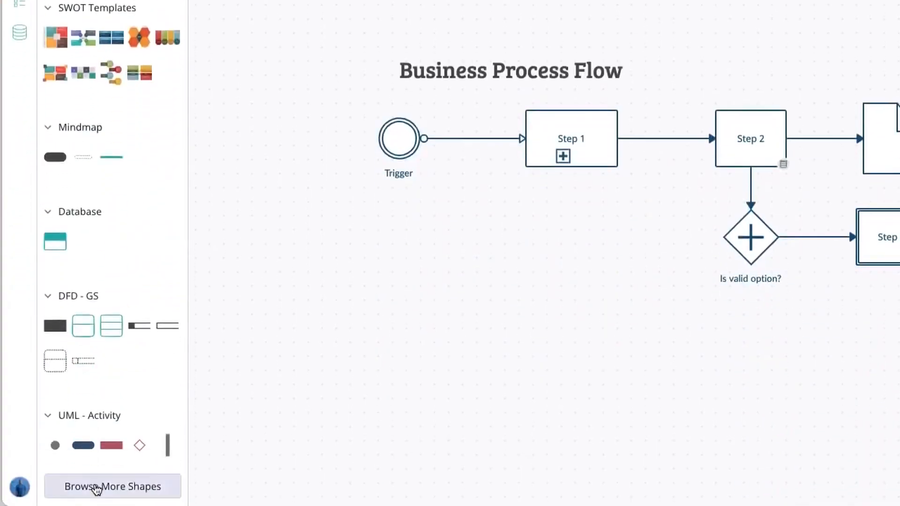
Browse the template gallery to the Visualize Projects & Tasks templates.
{"action": "left_click", "coordinate": [97, 488]}
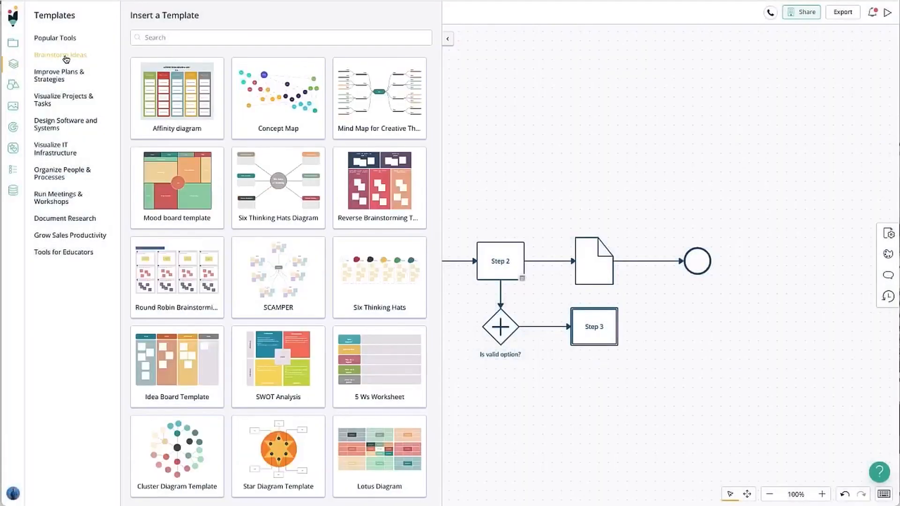
{"action": "left_click", "coordinate": [61, 75]}
{"action": "left_click", "coordinate": [58, 100]}
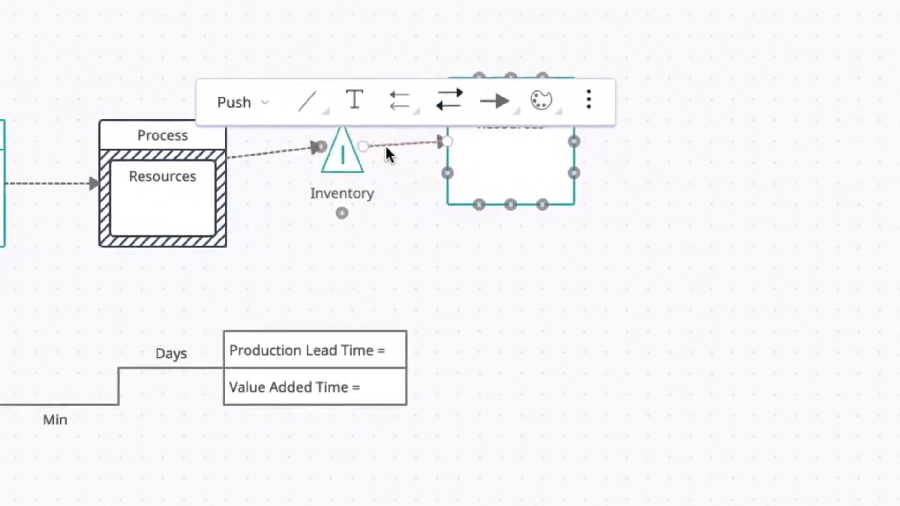
Change the link leaving the Inventory marker to a Receiving Docks connector.
{"action": "left_click", "coordinate": [255, 105]}
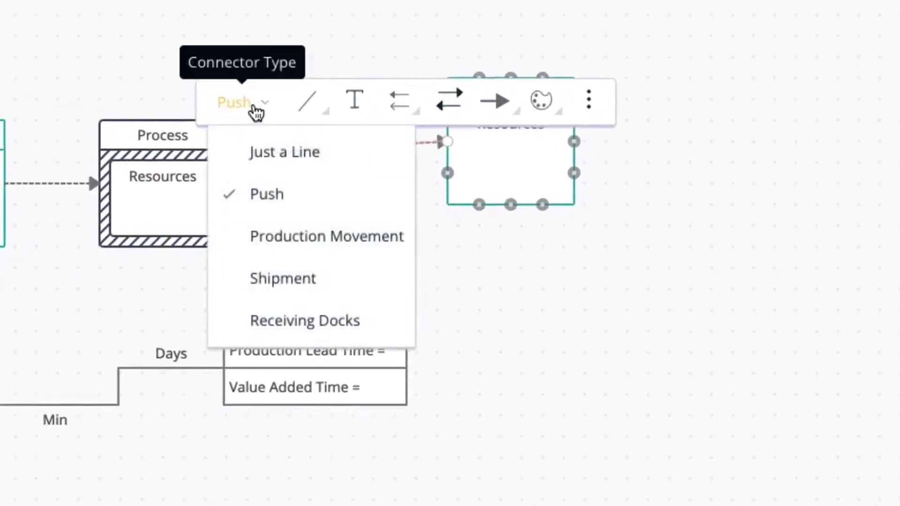
{"action": "left_click", "coordinate": [267, 329]}
{"action": "left_click", "coordinate": [486, 270]}
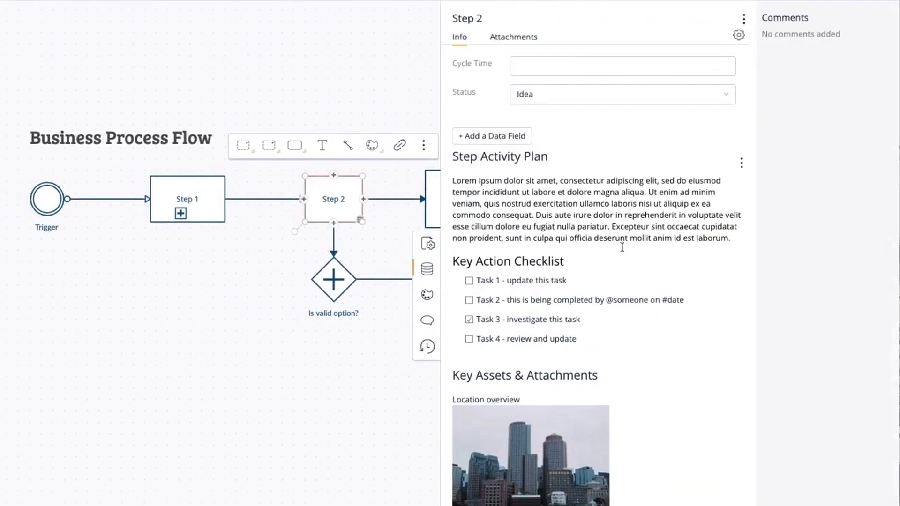
Set Step 2's Last Updated date to 1/20/2022 and its status to Execution.
{"action": "left_click", "coordinate": [544, 69]}
{"action": "left_click", "coordinate": [480, 92]}
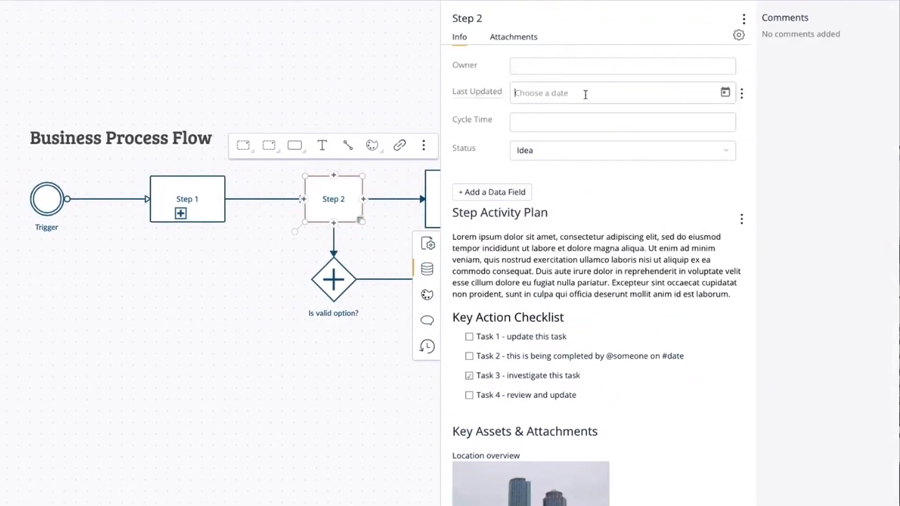
{"action": "left_click", "coordinate": [633, 93]}
{"action": "left_click", "coordinate": [617, 243]}
{"action": "left_click", "coordinate": [617, 151]}
{"action": "left_click", "coordinate": [555, 223]}
{"action": "scroll", "coordinate": [564, 267], "scroll_direction": "down", "scroll_amount": 2}
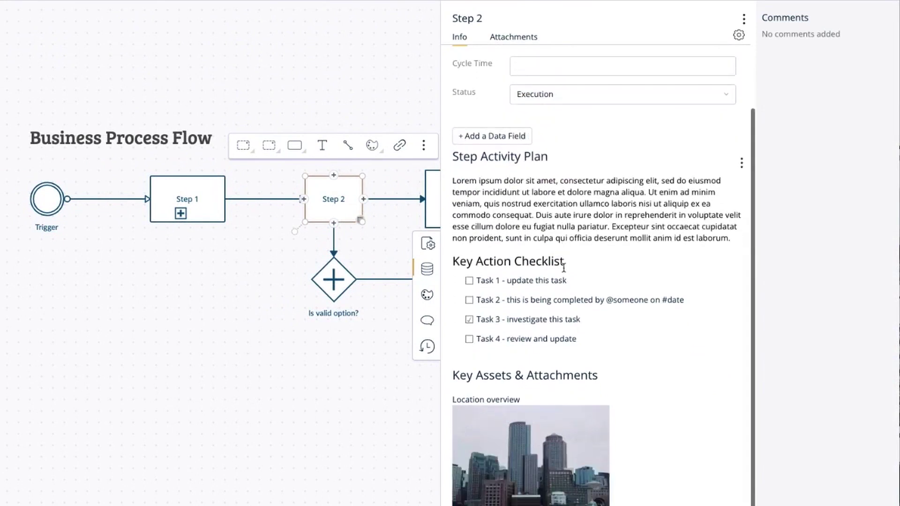
Add a new line under Step 2's activity plan and select the Location overview image.
{"action": "left_click", "coordinate": [737, 238]}
{"action": "key", "text": "Return"}
{"action": "type", "text": "Add more text."}
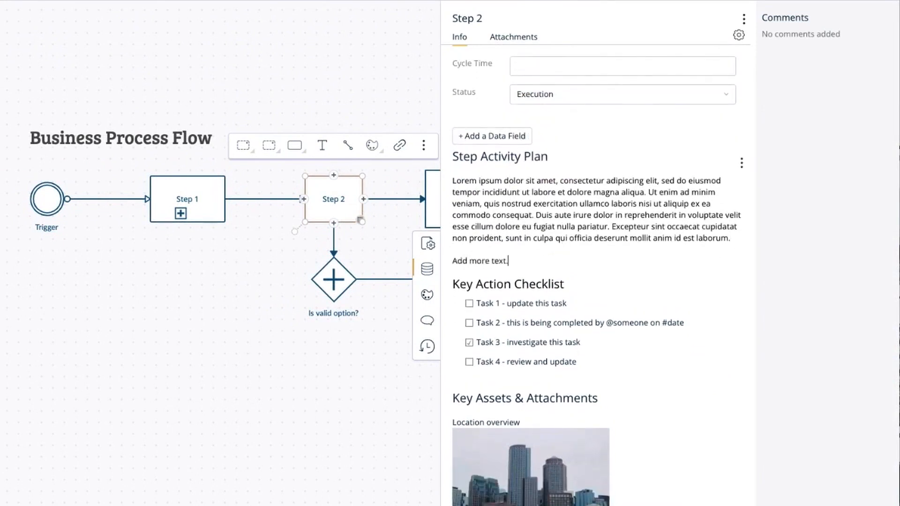
{"action": "scroll", "coordinate": [565, 267], "scroll_direction": "down", "scroll_amount": 1}
{"action": "left_click", "coordinate": [563, 457]}
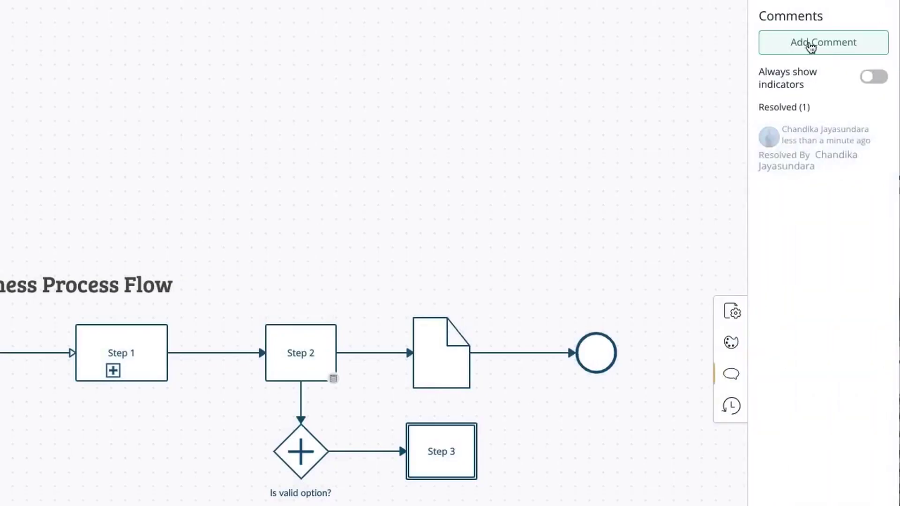
Pin and post a comment on Step 2 asking for it to be resolved today.
{"action": "left_click", "coordinate": [817, 47]}
{"action": "left_click", "coordinate": [330, 335]}
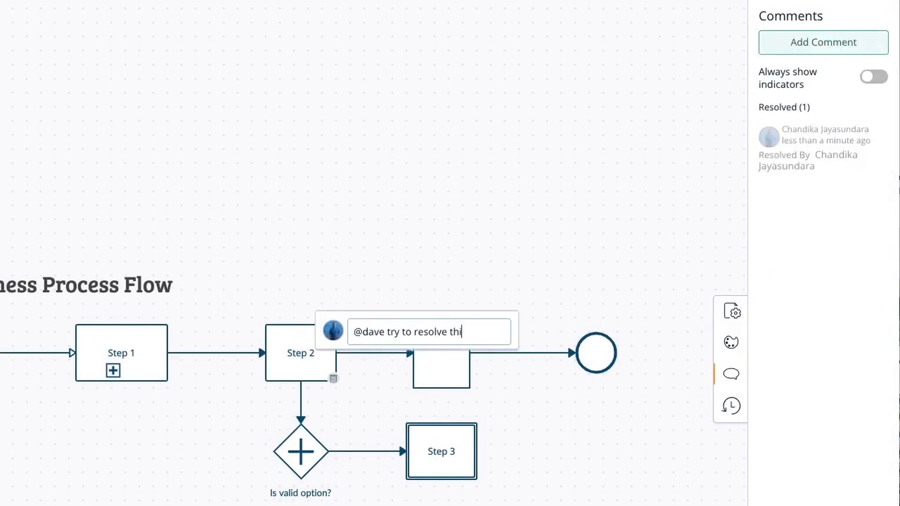
{"action": "type", "text": "!"}
{"action": "key", "text": "Return"}
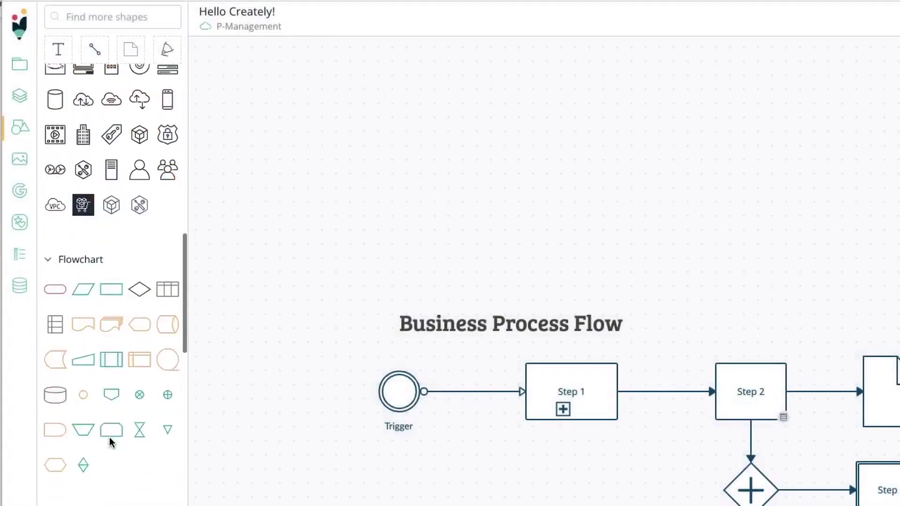
{"action": "scroll", "coordinate": [110, 440], "scroll_direction": "down", "scroll_amount": 10}
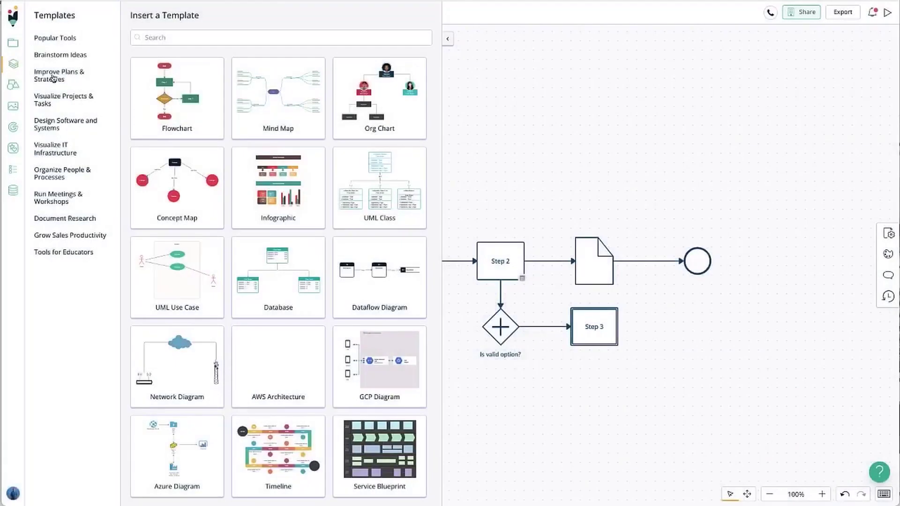
Browse the template gallery to the Visualize Projects & Tasks templates.
{"action": "left_click", "coordinate": [61, 55]}
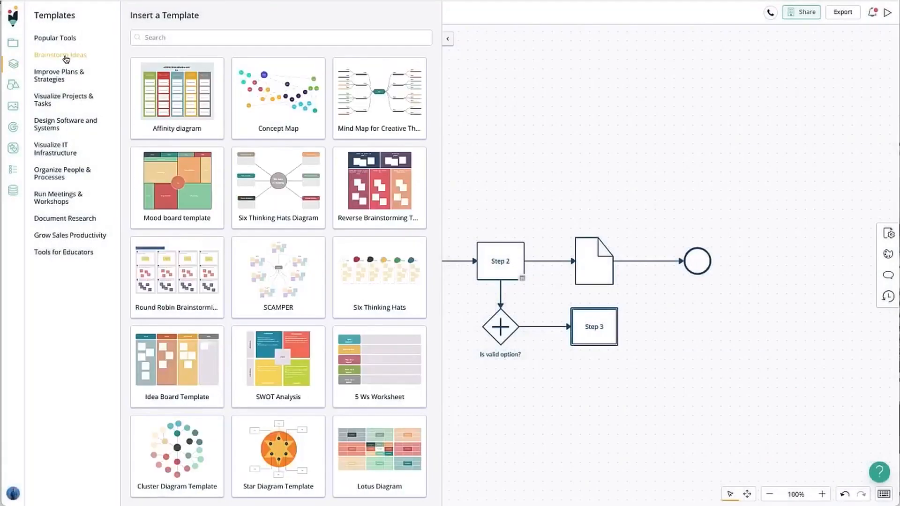
{"action": "left_click", "coordinate": [61, 76]}
{"action": "left_click", "coordinate": [58, 100]}
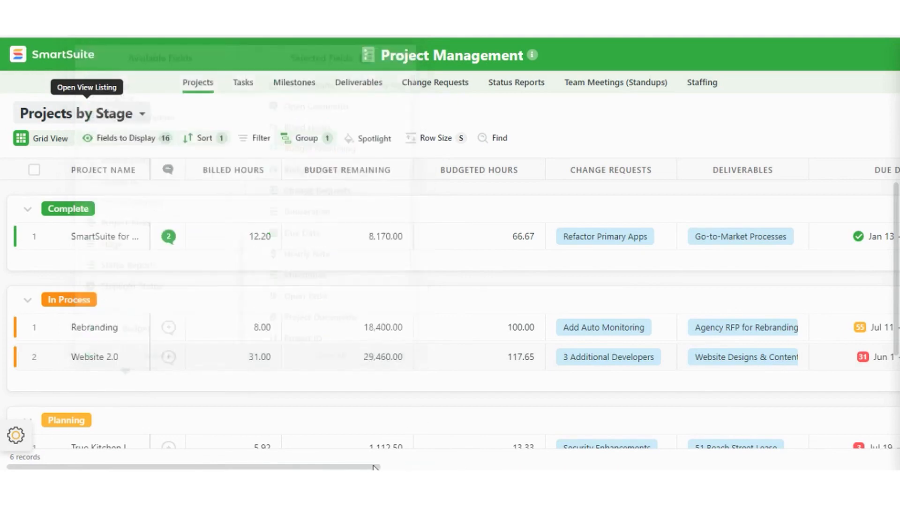
{"action": "left_click_drag", "start_coordinate": [569, 467], "coordinate": [891, 466]}
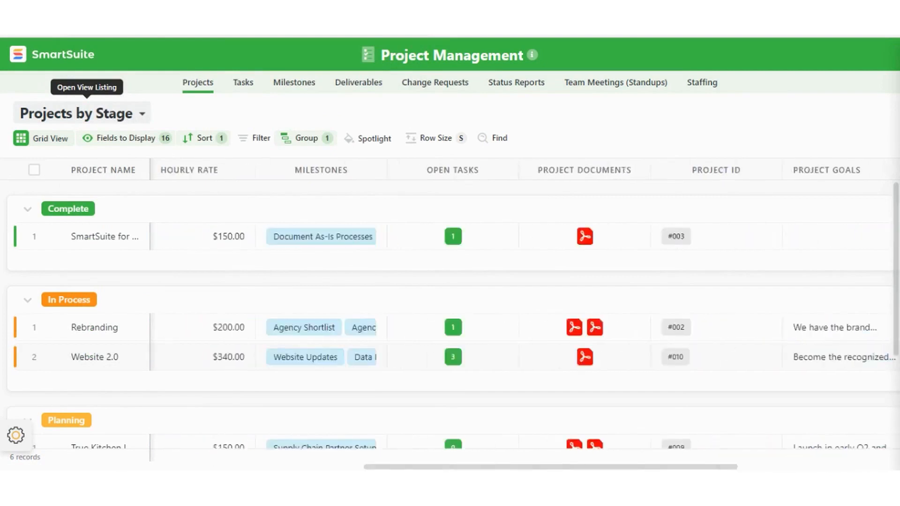
{"action": "left_click", "coordinate": [170, 239]}
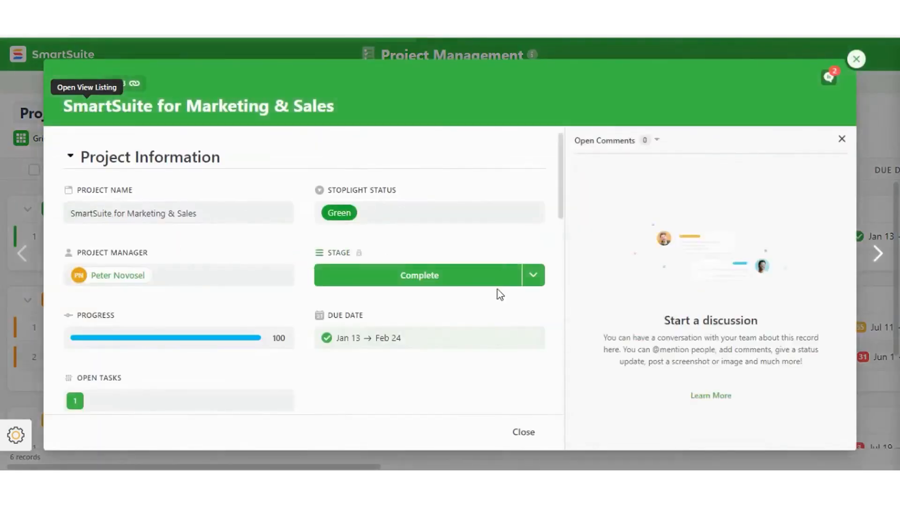
{"action": "scroll", "coordinate": [464, 282], "scroll_direction": "down", "scroll_amount": 4}
{"action": "scroll", "coordinate": [464, 282], "scroll_direction": "down", "scroll_amount": 3}
{"action": "scroll", "coordinate": [478, 289], "scroll_direction": "down", "scroll_amount": 5}
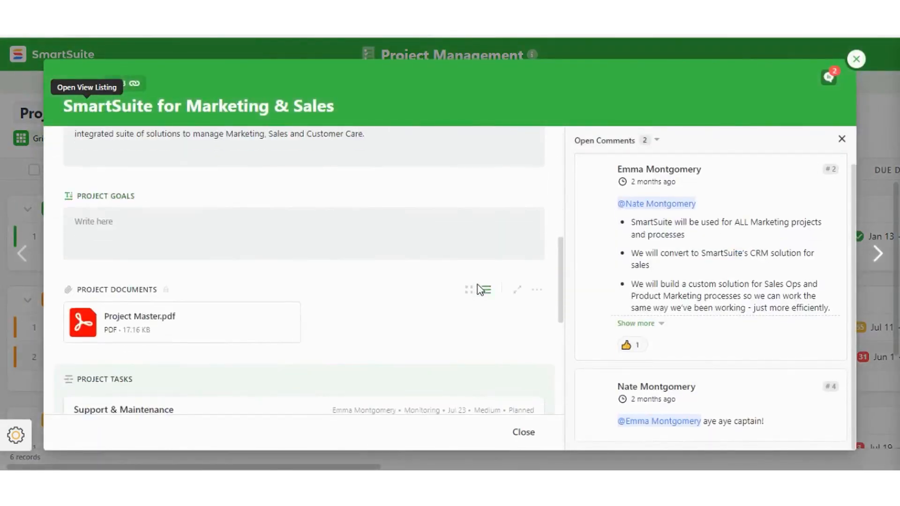
{"action": "scroll", "coordinate": [281, 281], "scroll_direction": "down", "scroll_amount": 5}
{"action": "left_click", "coordinate": [84, 250]}
{"action": "left_click", "coordinate": [70, 206]}
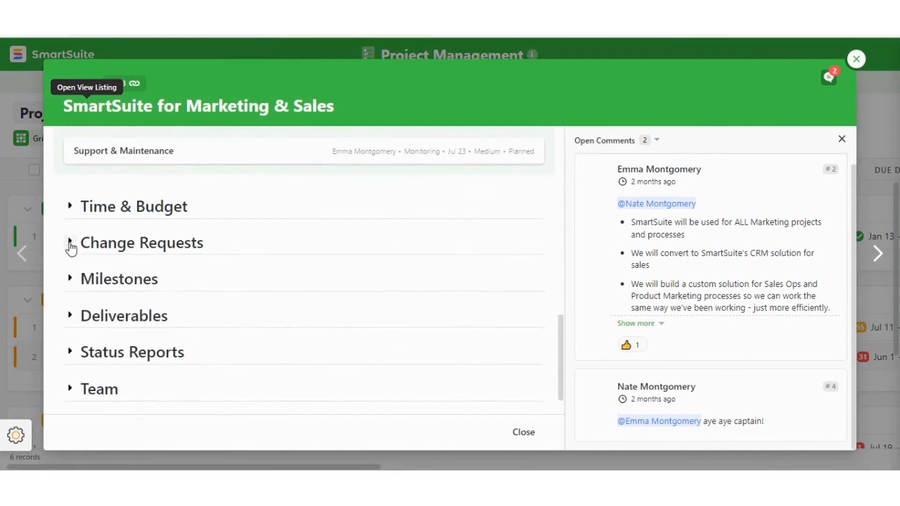
{"action": "left_click", "coordinate": [71, 242]}
{"action": "left_click", "coordinate": [70, 202]}
{"action": "left_click", "coordinate": [71, 259]}
{"action": "scroll", "coordinate": [352, 295], "scroll_direction": "down", "scroll_amount": 2}
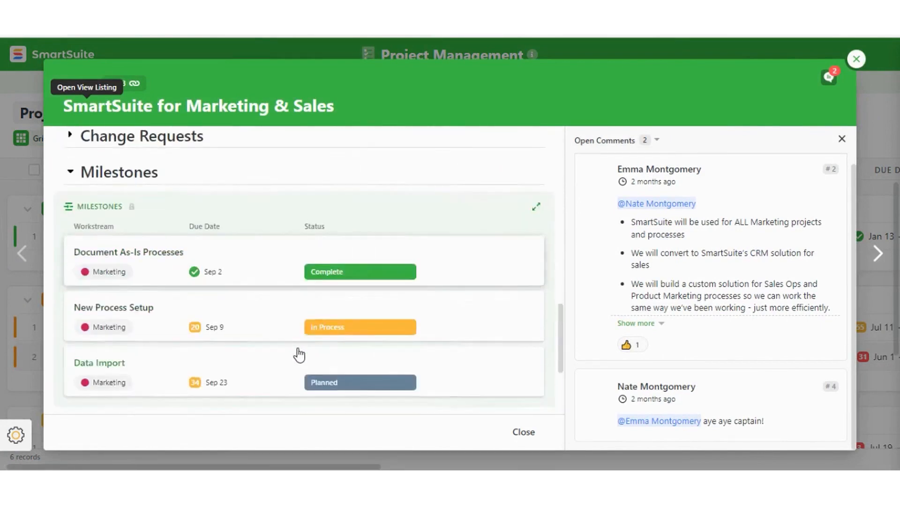
{"action": "scroll", "coordinate": [351, 295], "scroll_direction": "up", "scroll_amount": 2}
{"action": "left_click", "coordinate": [148, 214]}
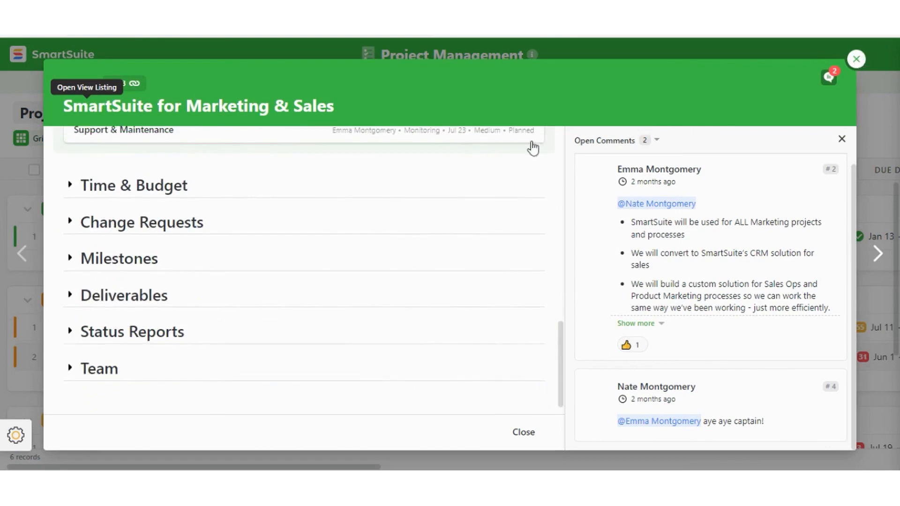
{"action": "left_click", "coordinate": [855, 58]}
Show the projects as cards, then switch to the Tasks table.
{"action": "left_click", "coordinate": [42, 138]}
{"action": "left_click", "coordinate": [44, 259]}
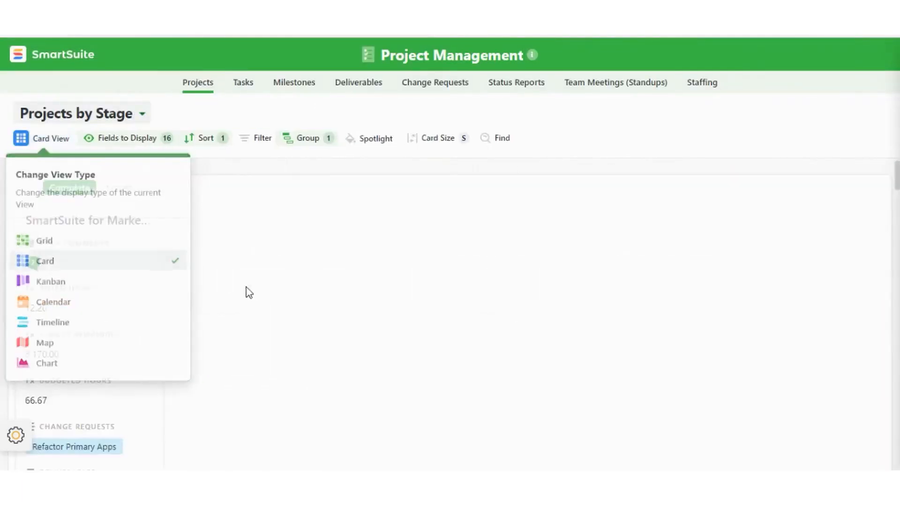
{"action": "scroll", "coordinate": [196, 342], "scroll_direction": "down", "scroll_amount": 1}
{"action": "scroll", "coordinate": [434, 332], "scroll_direction": "down", "scroll_amount": 3}
{"action": "scroll", "coordinate": [463, 330], "scroll_direction": "down", "scroll_amount": 3}
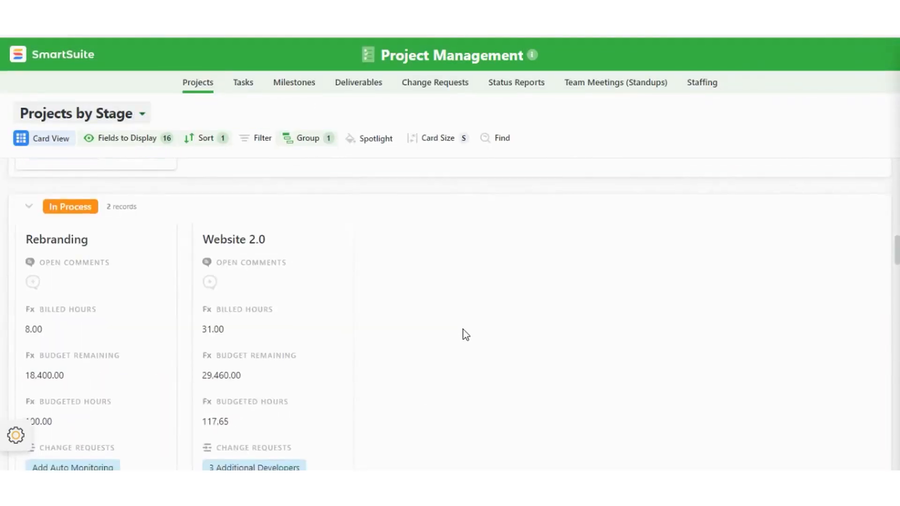
{"action": "left_click", "coordinate": [28, 207]}
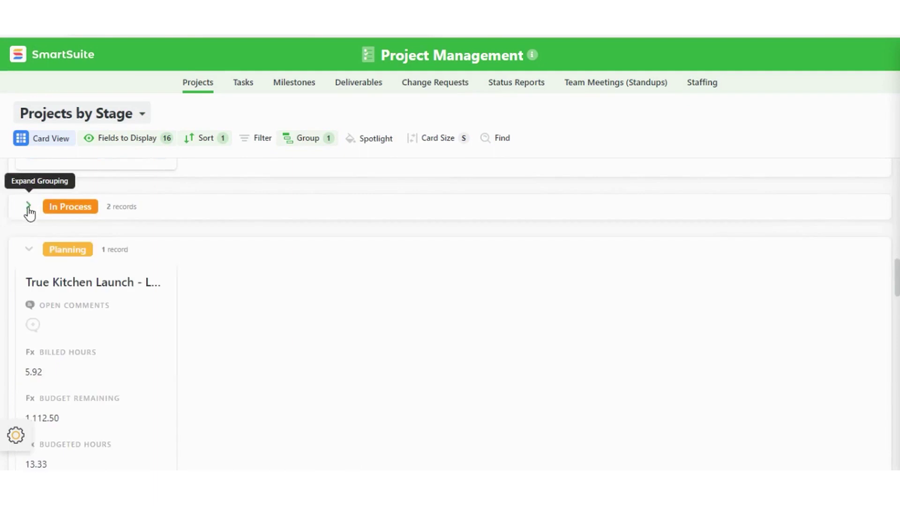
{"action": "left_click", "coordinate": [243, 83]}
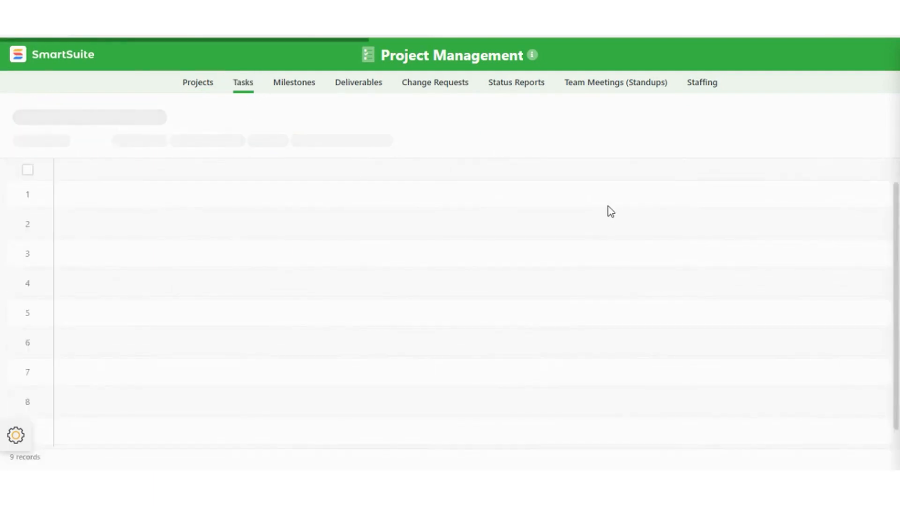
{"action": "scroll", "coordinate": [562, 338], "scroll_direction": "down", "scroll_amount": 3}
{"action": "scroll", "coordinate": [556, 324], "scroll_direction": "down", "scroll_amount": 3}
{"action": "scroll", "coordinate": [542, 323], "scroll_direction": "down", "scroll_amount": 3}
{"action": "scroll", "coordinate": [530, 362], "scroll_direction": "down", "scroll_amount": 3}
Look through the Tasks grid and show the tasks as cards.
{"action": "left_click_drag", "start_coordinate": [242, 467], "coordinate": [422, 467]}
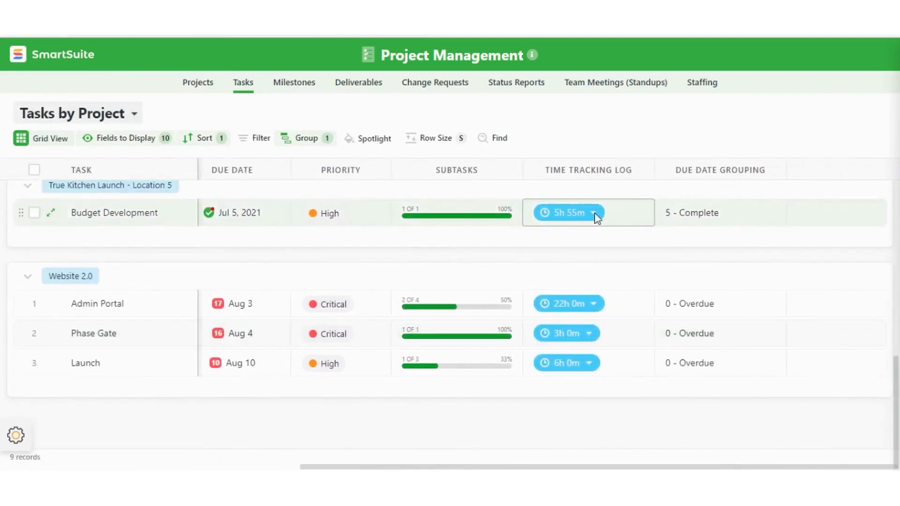
{"action": "left_click", "coordinate": [44, 138]}
{"action": "left_click", "coordinate": [45, 260]}
{"action": "scroll", "coordinate": [324, 274], "scroll_direction": "down", "scroll_amount": 3}
{"action": "scroll", "coordinate": [568, 266], "scroll_direction": "down", "scroll_amount": 3}
View the Milestones table, then open and close the first standup note record.
{"action": "left_click", "coordinate": [299, 84]}
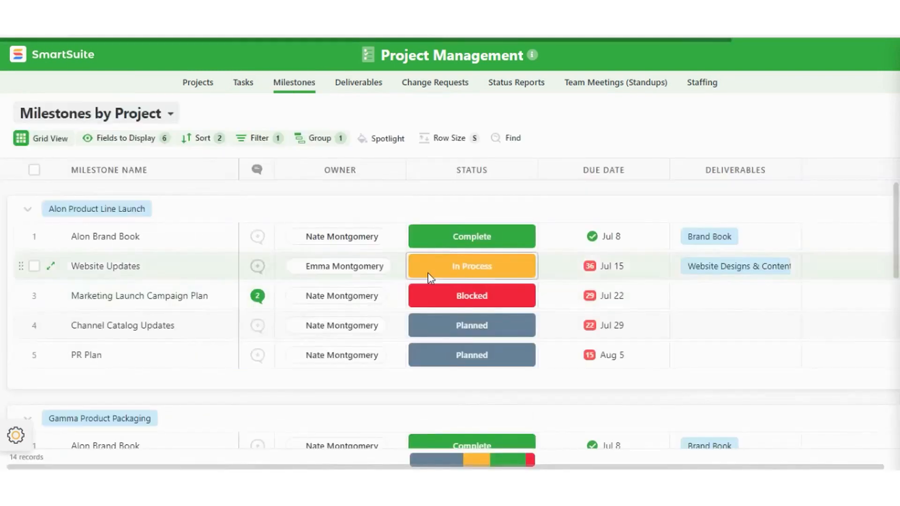
{"action": "scroll", "coordinate": [726, 342], "scroll_direction": "down", "scroll_amount": 1}
{"action": "scroll", "coordinate": [664, 393], "scroll_direction": "down", "scroll_amount": 5}
{"action": "scroll", "coordinate": [664, 393], "scroll_direction": "down", "scroll_amount": 5}
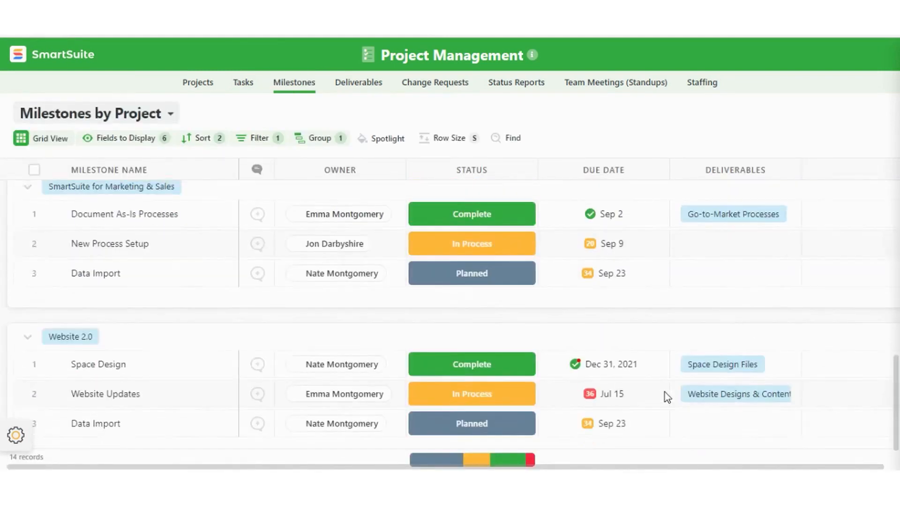
{"action": "scroll", "coordinate": [665, 392], "scroll_direction": "down", "scroll_amount": 2}
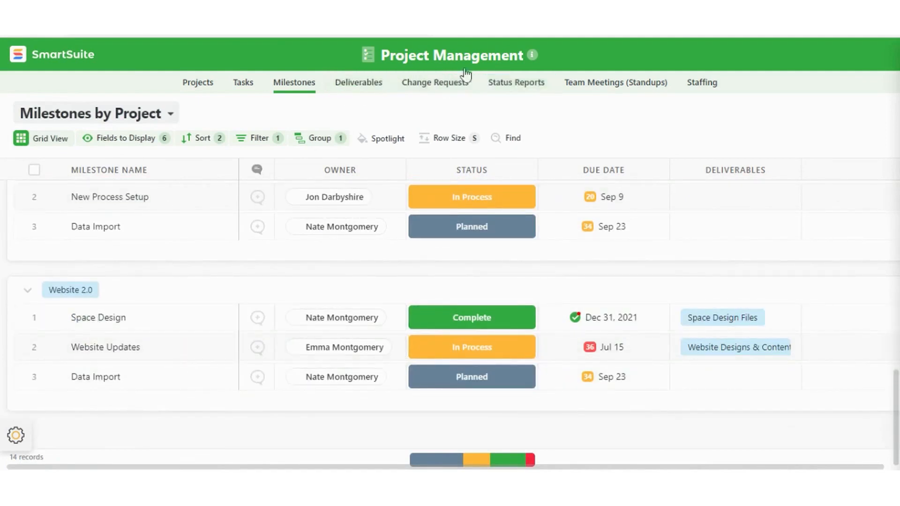
{"action": "left_click", "coordinate": [592, 86]}
{"action": "scroll", "coordinate": [577, 267], "scroll_direction": "up", "scroll_amount": 5}
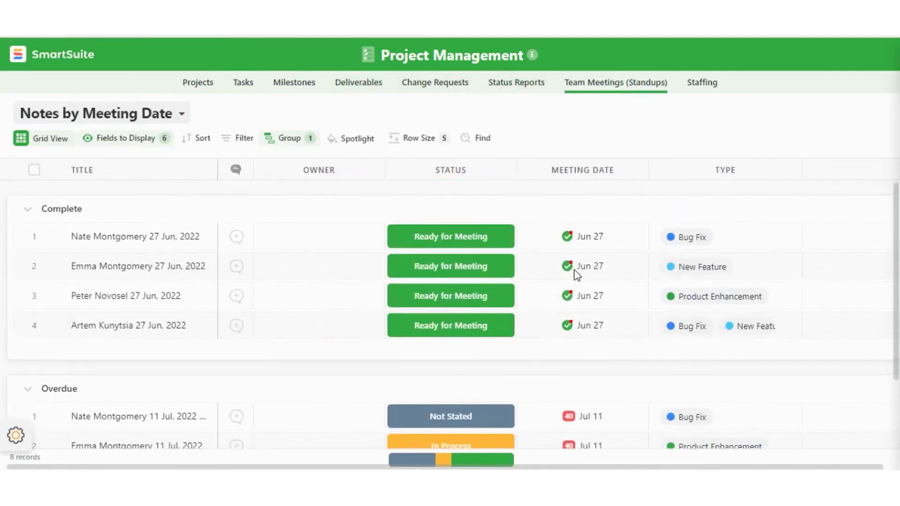
{"action": "left_click", "coordinate": [51, 236]}
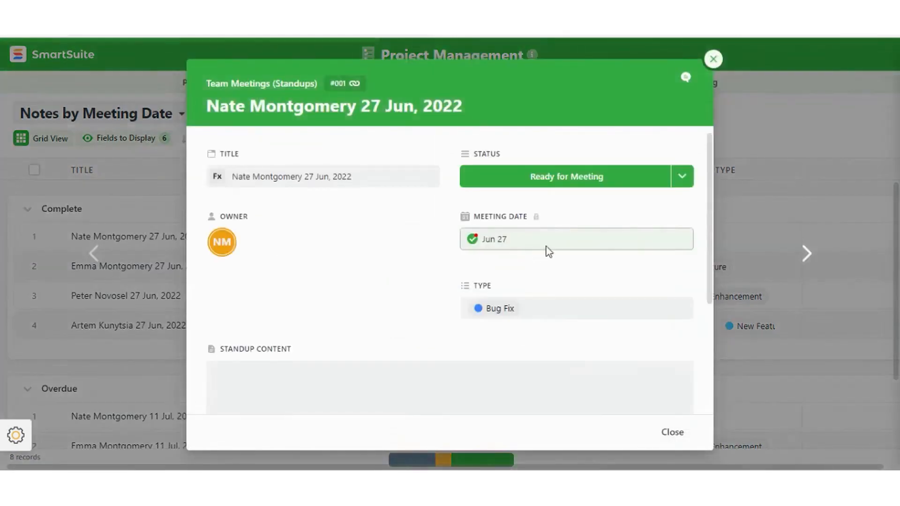
{"action": "scroll", "coordinate": [556, 280], "scroll_direction": "down", "scroll_amount": 5}
{"action": "scroll", "coordinate": [556, 279], "scroll_direction": "down", "scroll_amount": 2}
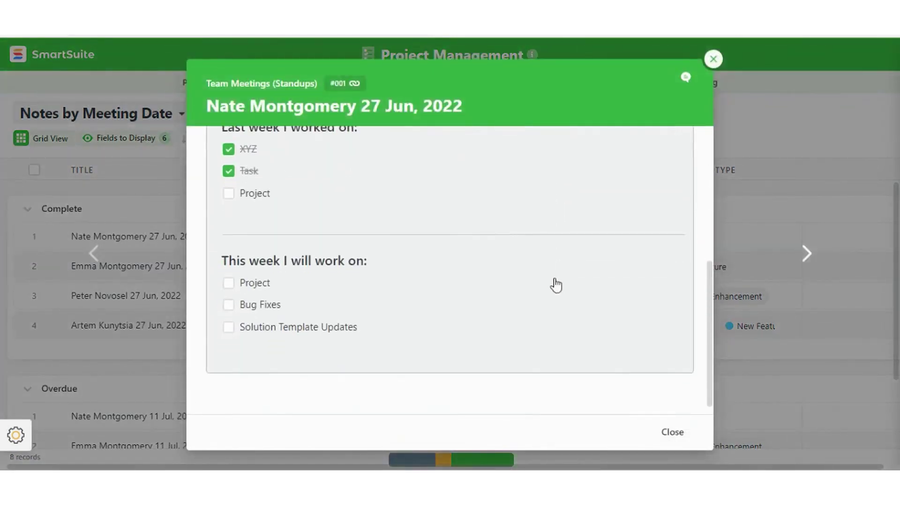
{"action": "left_click", "coordinate": [713, 59]}
Switch to the Staffing cards and open a staff member's record.
{"action": "left_click", "coordinate": [699, 85]}
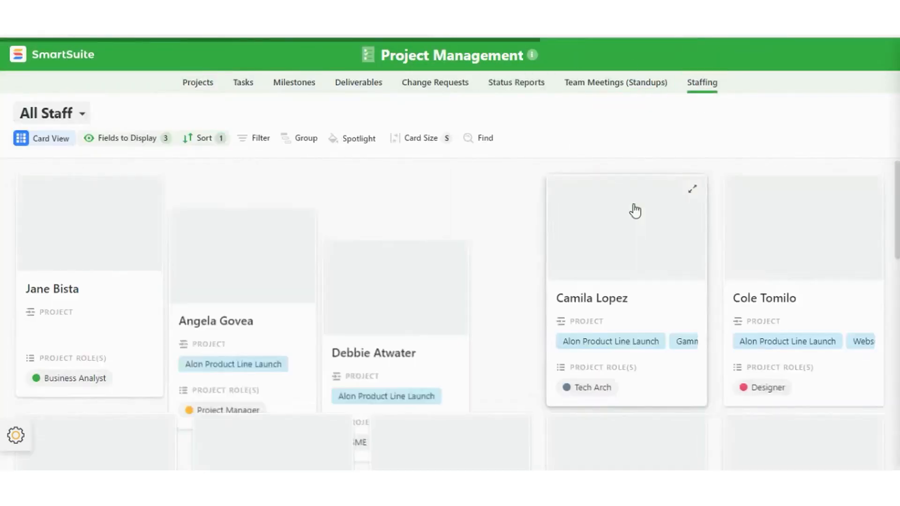
{"action": "scroll", "coordinate": [438, 437], "scroll_direction": "down", "scroll_amount": 3}
{"action": "scroll", "coordinate": [485, 404], "scroll_direction": "down", "scroll_amount": 3}
{"action": "scroll", "coordinate": [485, 404], "scroll_direction": "down", "scroll_amount": 3}
{"action": "left_click", "coordinate": [281, 329]}
{"action": "scroll", "coordinate": [551, 272], "scroll_direction": "down", "scroll_amount": 3}
{"action": "scroll", "coordinate": [550, 272], "scroll_direction": "down", "scroll_amount": 3}
{"action": "scroll", "coordinate": [550, 273], "scroll_direction": "down", "scroll_amount": 3}
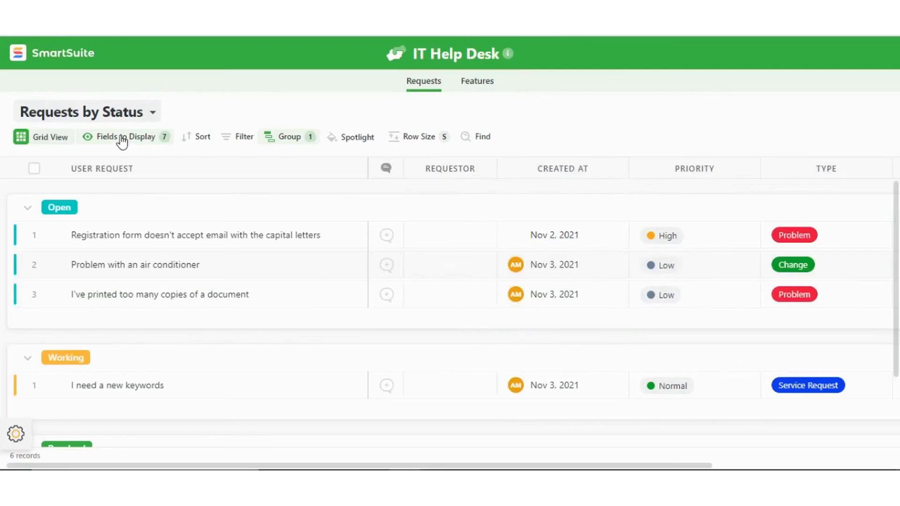
Add Description, Last Updated and Status to the IT Help Desk requests grid.
{"action": "left_click", "coordinate": [121, 137]}
{"action": "left_click", "coordinate": [122, 190]}
{"action": "left_click", "coordinate": [126, 211]}
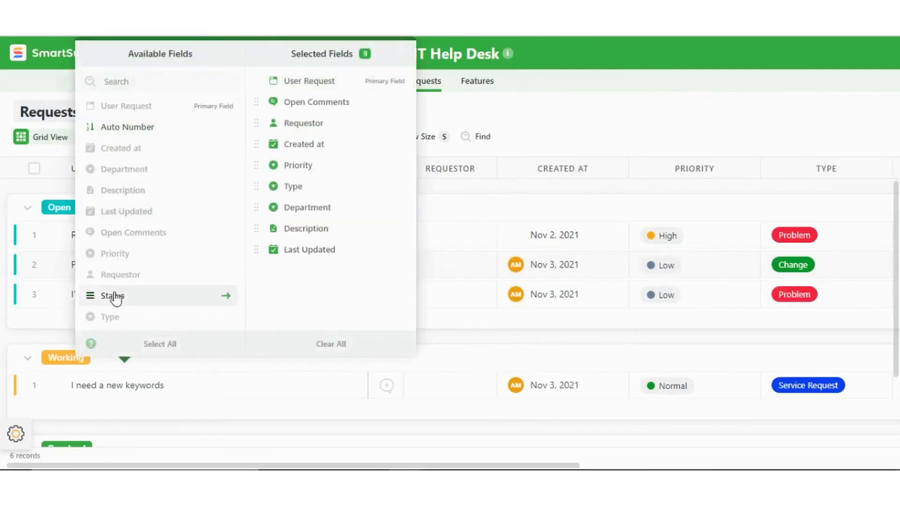
{"action": "left_click", "coordinate": [635, 117]}
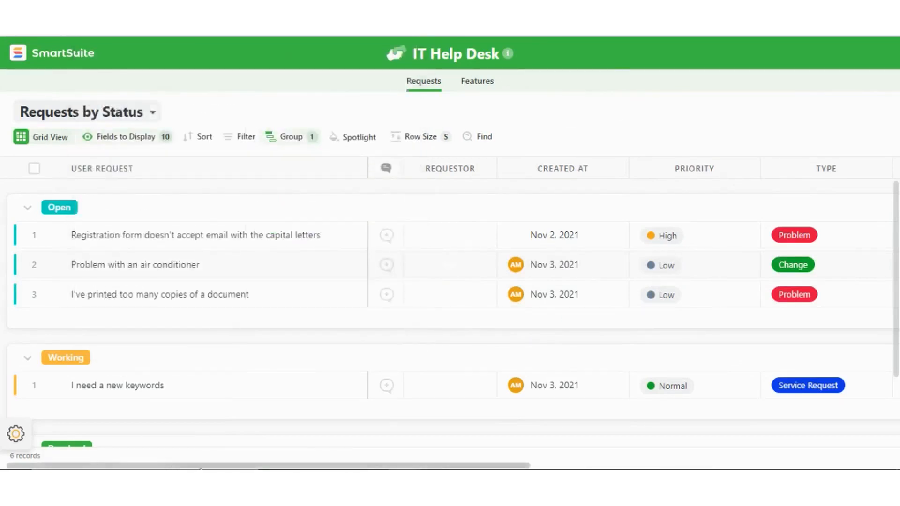
{"action": "scroll", "coordinate": [562, 316], "scroll_direction": "right", "scroll_amount": 10}
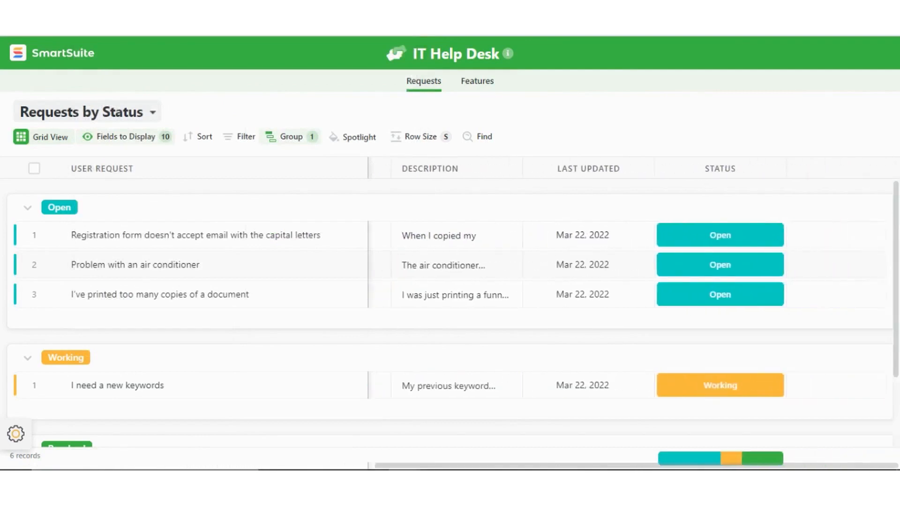
{"action": "scroll", "coordinate": [562, 316], "scroll_direction": "left", "scroll_amount": 10}
{"action": "scroll", "coordinate": [450, 316], "scroll_direction": "left", "scroll_amount": 3}
Review the first request's full details and its discussion thread.
{"action": "left_click", "coordinate": [54, 237]}
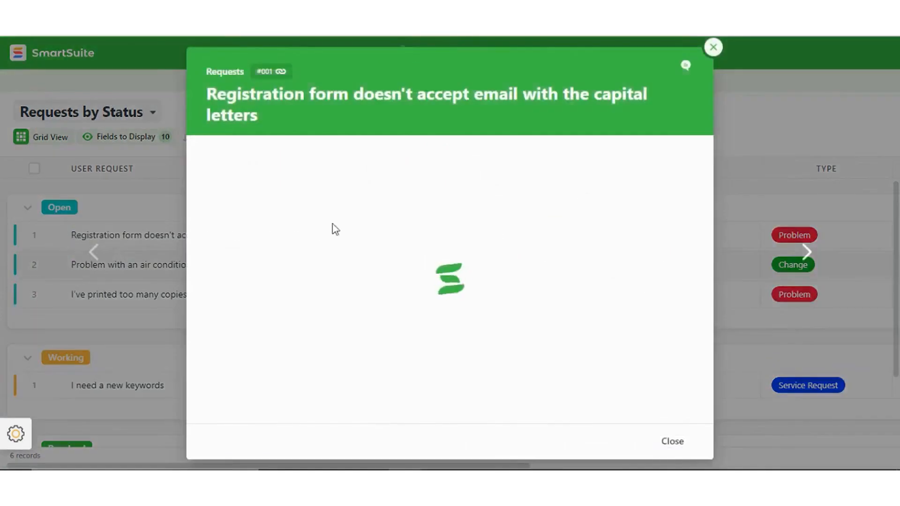
{"action": "scroll", "coordinate": [557, 295], "scroll_direction": "down", "scroll_amount": 5}
{"action": "scroll", "coordinate": [507, 292], "scroll_direction": "down", "scroll_amount": 1}
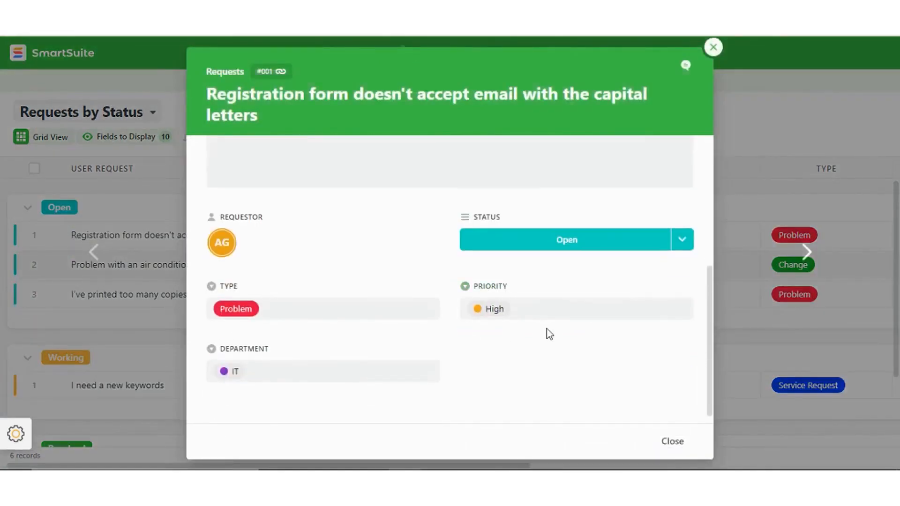
{"action": "left_click", "coordinate": [674, 441]}
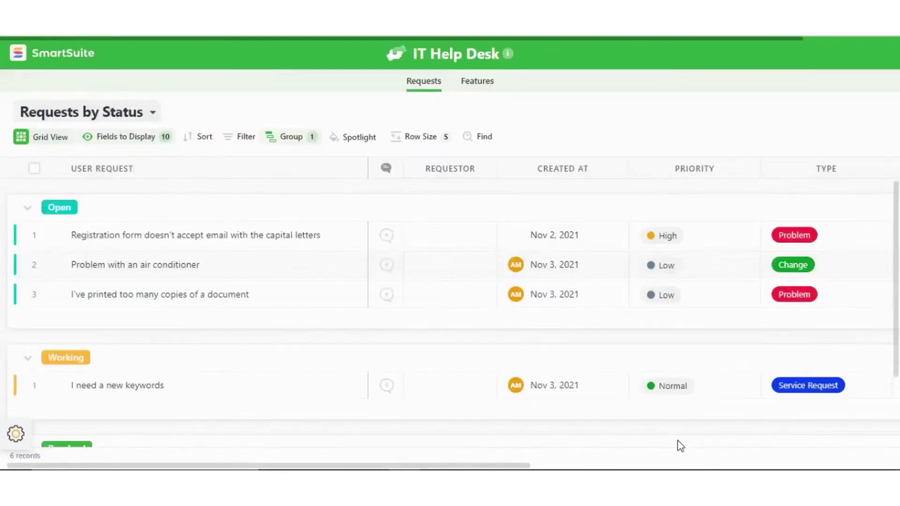
{"action": "left_click", "coordinate": [387, 238]}
{"action": "scroll", "coordinate": [503, 303], "scroll_direction": "down", "scroll_amount": 5}
{"action": "scroll", "coordinate": [509, 302], "scroll_direction": "down", "scroll_amount": 1}
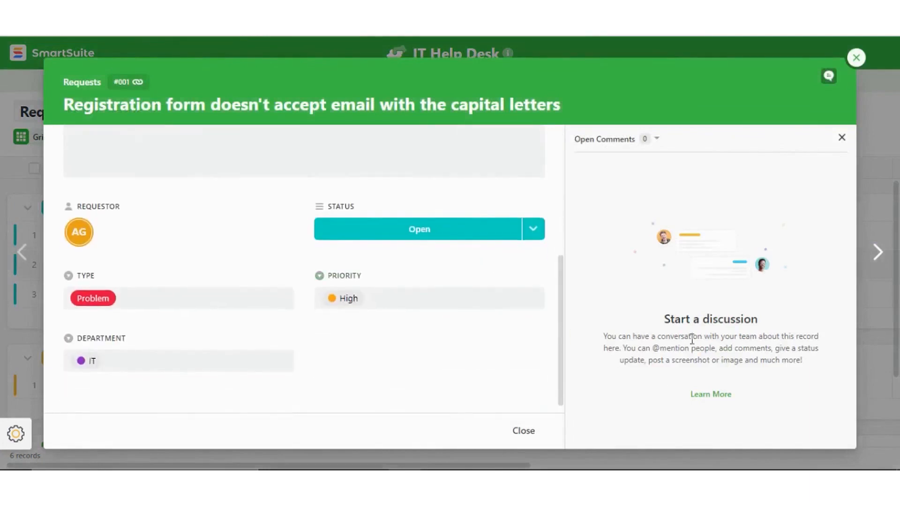
{"action": "left_click", "coordinate": [857, 58]}
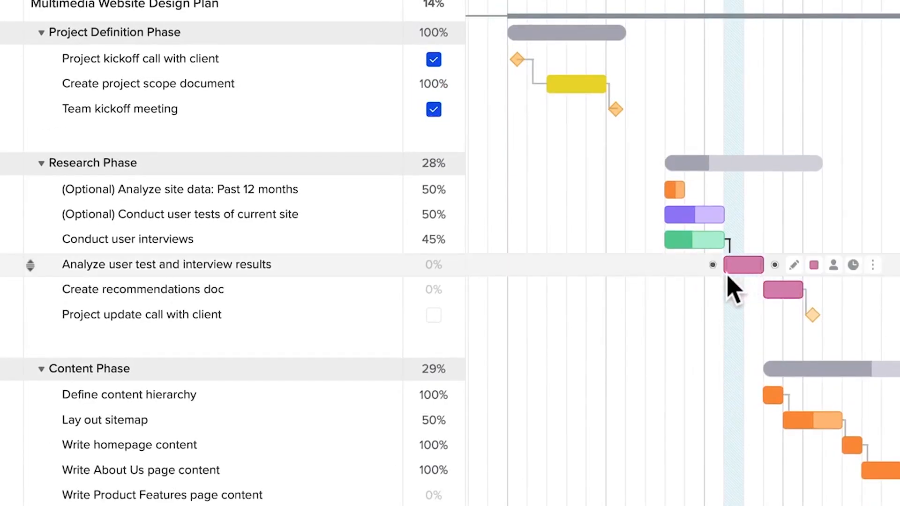
{"action": "mouse_move", "coordinate": [141, 233]}
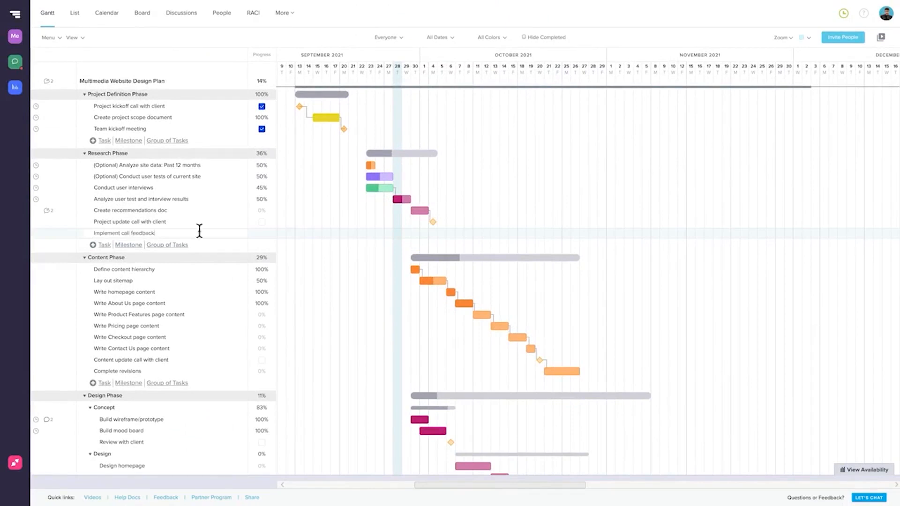
Draw the schedule bar for Implement call feedback in early October.
{"action": "left_click_drag", "start_coordinate": [436, 234], "coordinate": [463, 234]}
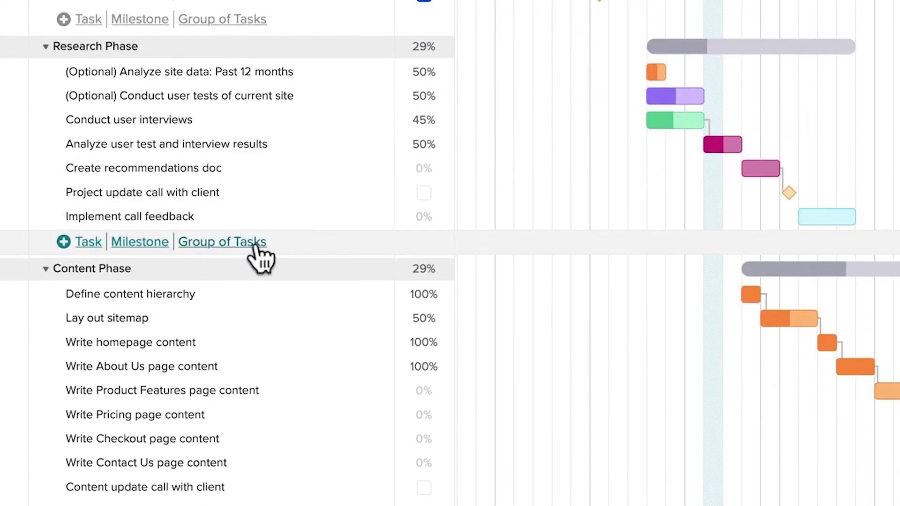
Create a new task group, move Implement call feedback into it and collapse it.
{"action": "left_click", "coordinate": [223, 242]}
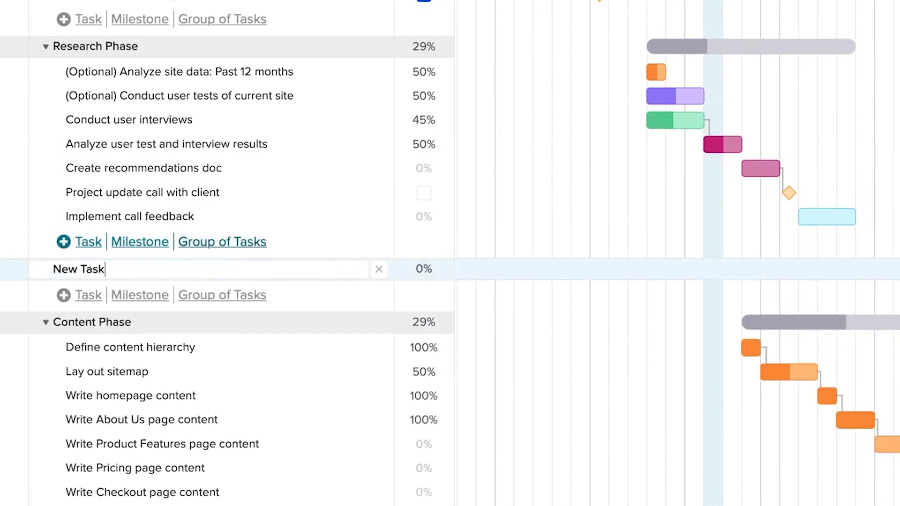
{"action": "key", "text": "Return"}
{"action": "left_click_drag", "start_coordinate": [39, 217], "coordinate": [38, 278]}
{"action": "left_click", "coordinate": [46, 245]}
{"action": "left_click", "coordinate": [61, 181]}
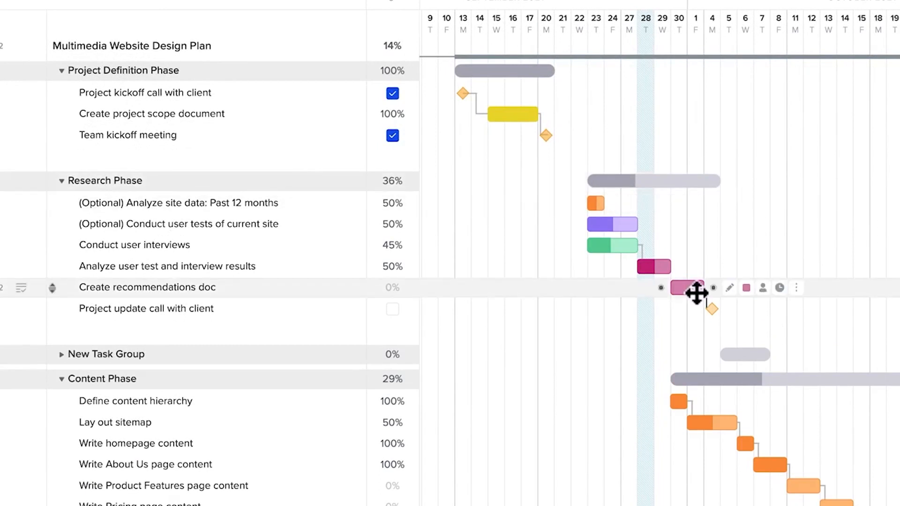
Recolour Create recommendations doc light blue and Research Phase purple, then shift a task one day earlier.
{"action": "left_click", "coordinate": [747, 289]}
{"action": "left_click", "coordinate": [745, 331]}
{"action": "left_click", "coordinate": [762, 181]}
{"action": "left_click", "coordinate": [784, 218]}
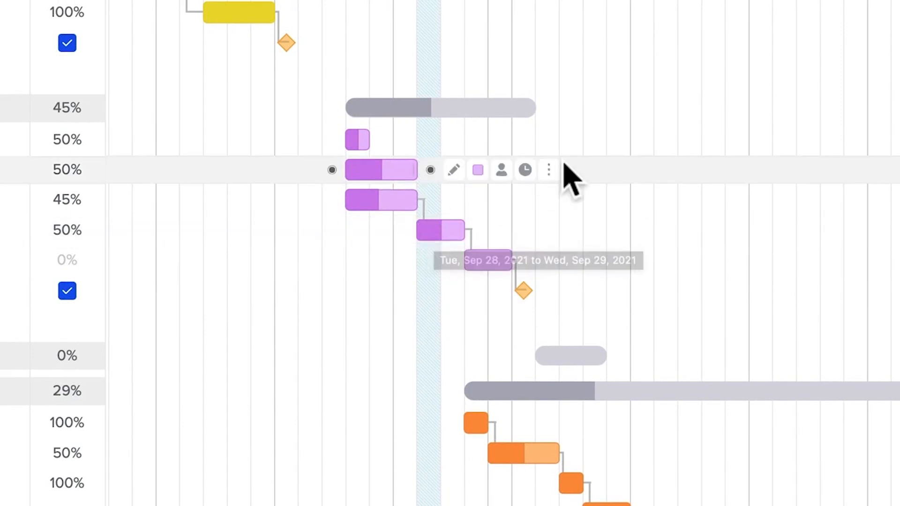
{"action": "left_click_drag", "start_coordinate": [487, 260], "coordinate": [465, 260]}
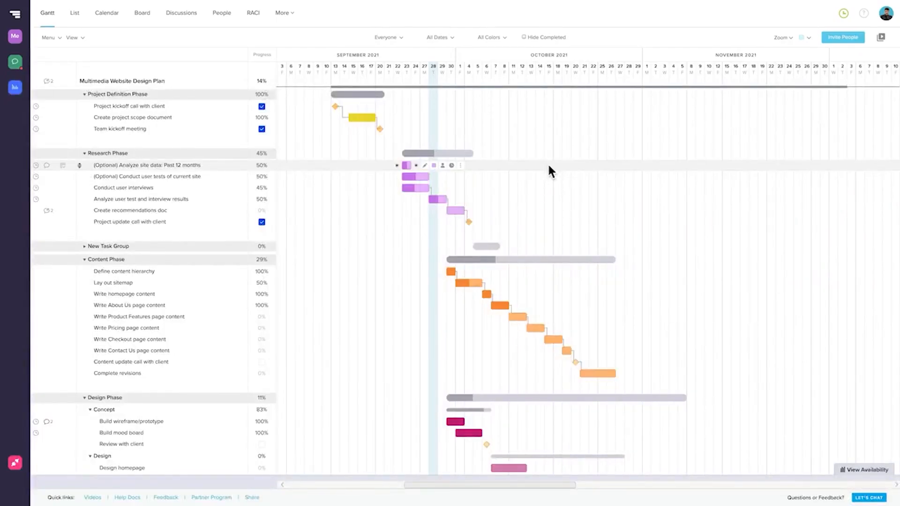
Enable the Estimated Hours column and assignee names on the Gantt bars via View.
{"action": "left_click", "coordinate": [71, 37]}
{"action": "left_click", "coordinate": [70, 75]}
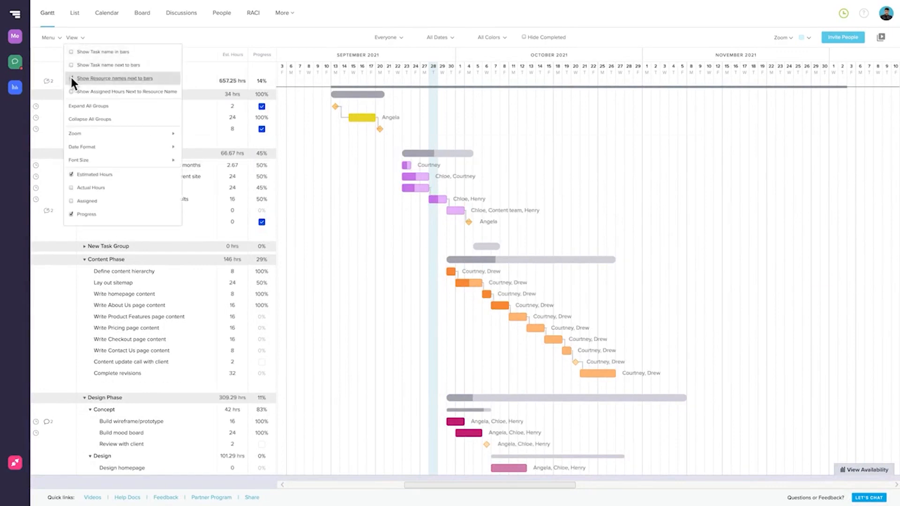
{"action": "left_click", "coordinate": [69, 85]}
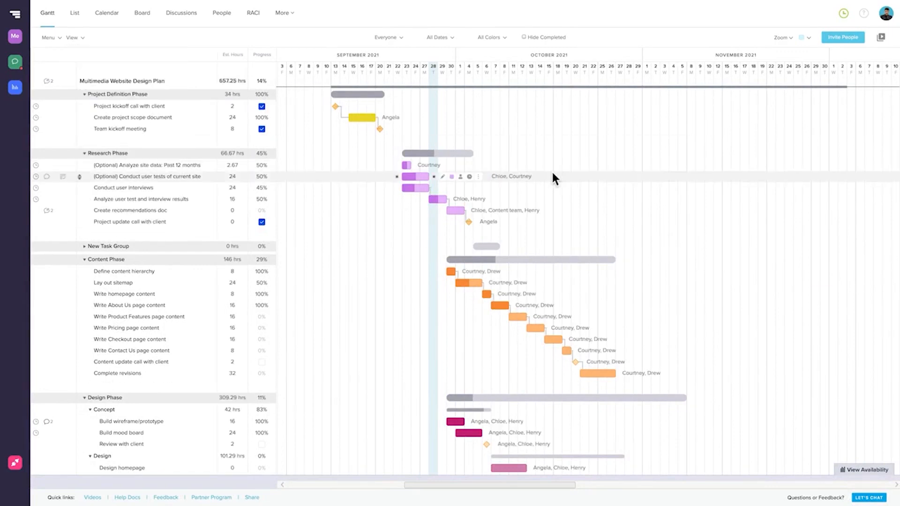
Assign a person and the Content team to Conduct user interviews.
{"action": "left_click", "coordinate": [484, 187]}
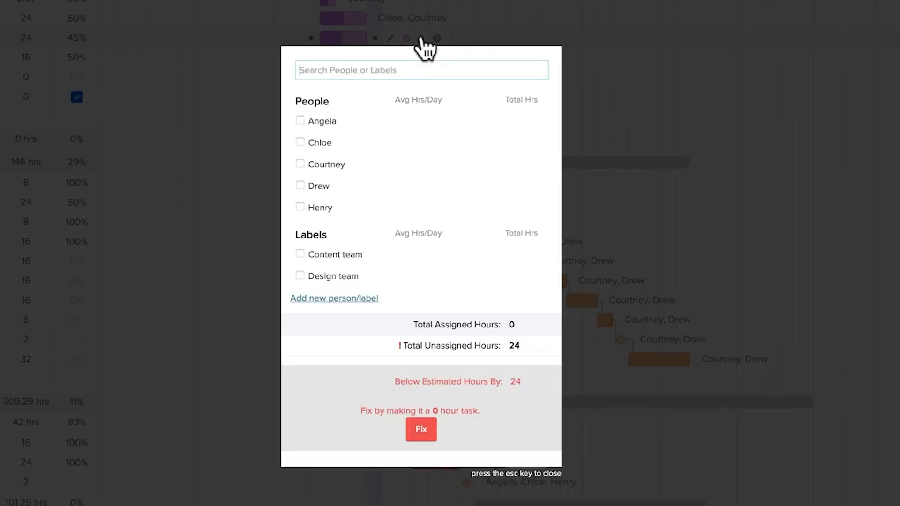
{"action": "left_click", "coordinate": [299, 185]}
{"action": "left_click", "coordinate": [300, 254]}
{"action": "left_click", "coordinate": [524, 385]}
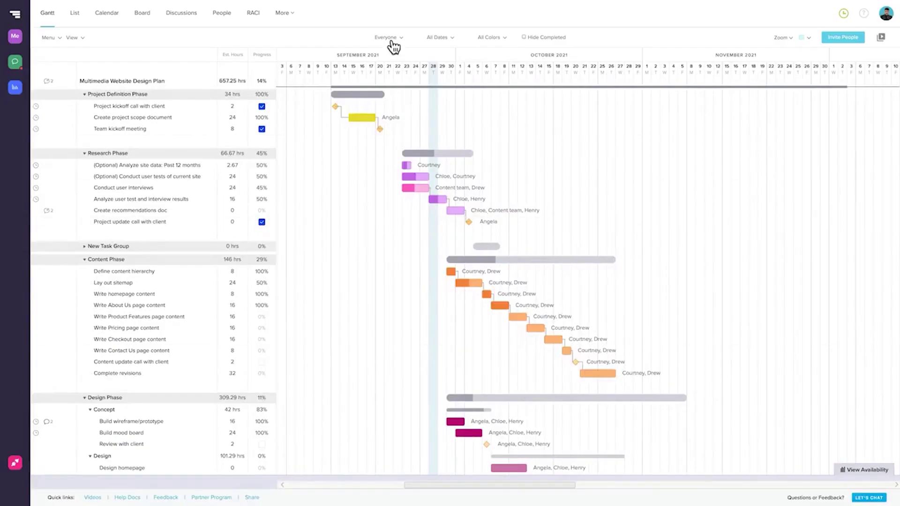
Filter the chart to two people, then clear the filter back to Everyone.
{"action": "left_click", "coordinate": [389, 37]}
{"action": "left_click", "coordinate": [378, 95]}
{"action": "left_click", "coordinate": [376, 143]}
{"action": "left_click", "coordinate": [381, 216]}
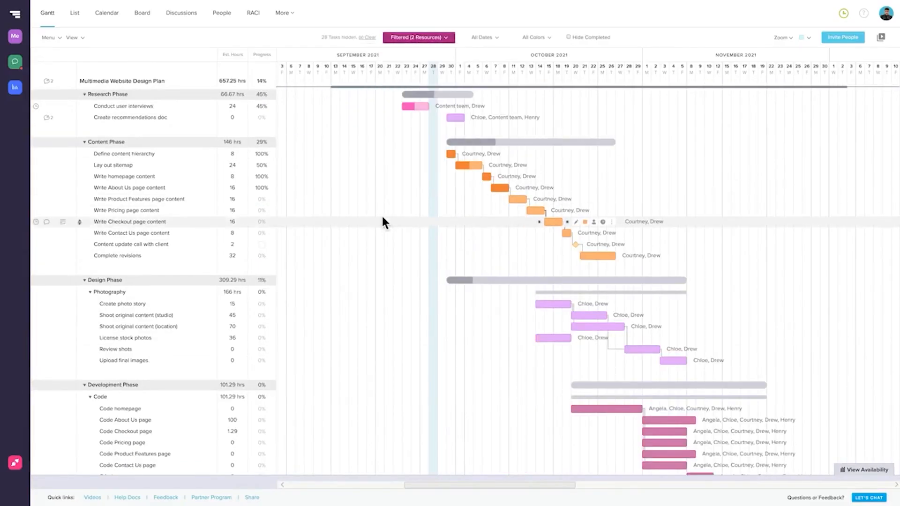
{"action": "left_click", "coordinate": [370, 37]}
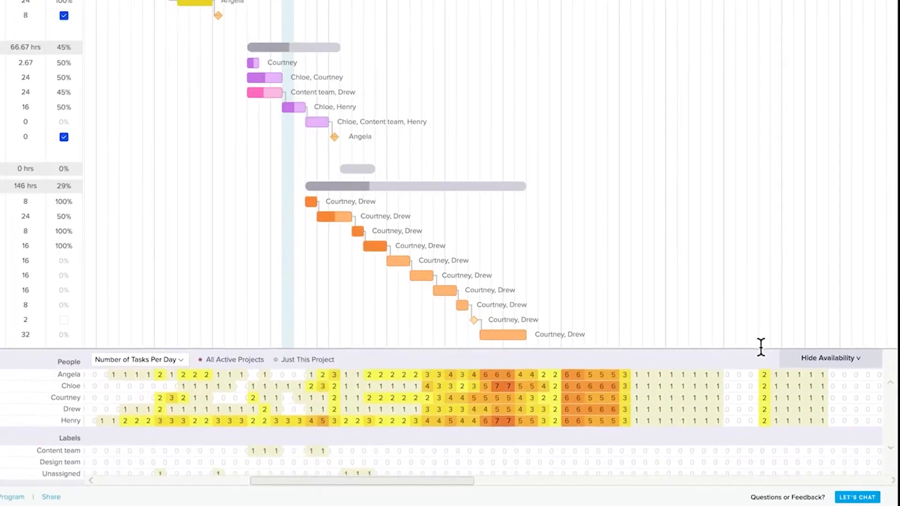
Enlarge the availability panel, show availability as hours per day, and check a task's comments.
{"action": "left_click_drag", "start_coordinate": [759, 345], "coordinate": [760, 338]}
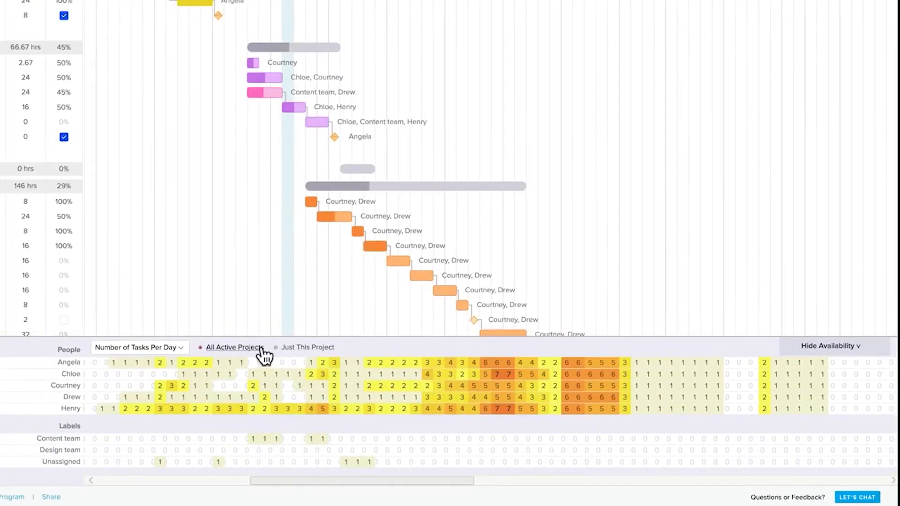
{"action": "left_click", "coordinate": [176, 348]}
{"action": "left_click", "coordinate": [172, 360]}
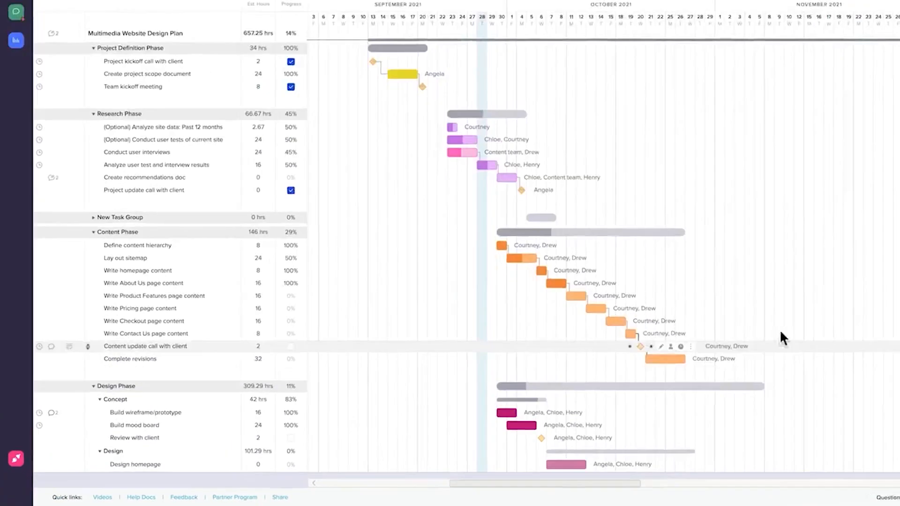
{"action": "left_click", "coordinate": [56, 139]}
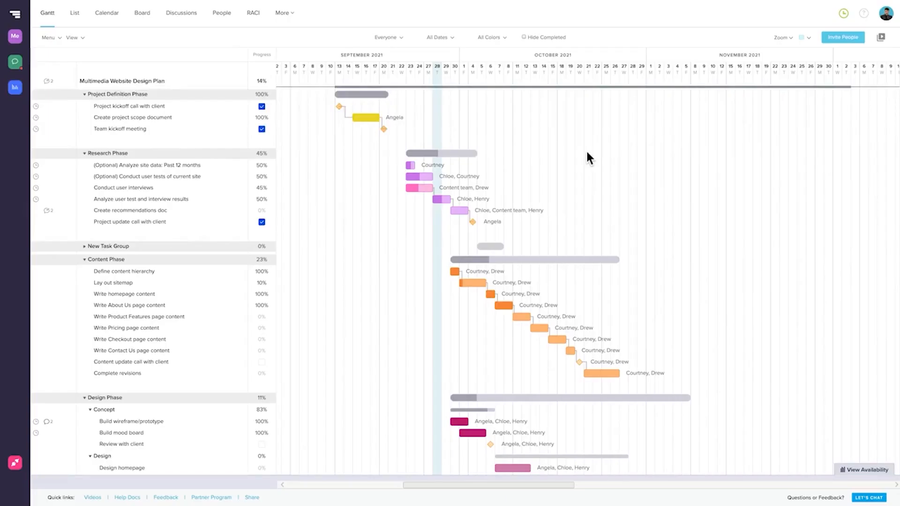
{"action": "left_click", "coordinate": [112, 13]}
Filter the calendar to Me, view it as a list, then remove the Me filter.
{"action": "left_click", "coordinate": [51, 39]}
{"action": "left_click", "coordinate": [56, 118]}
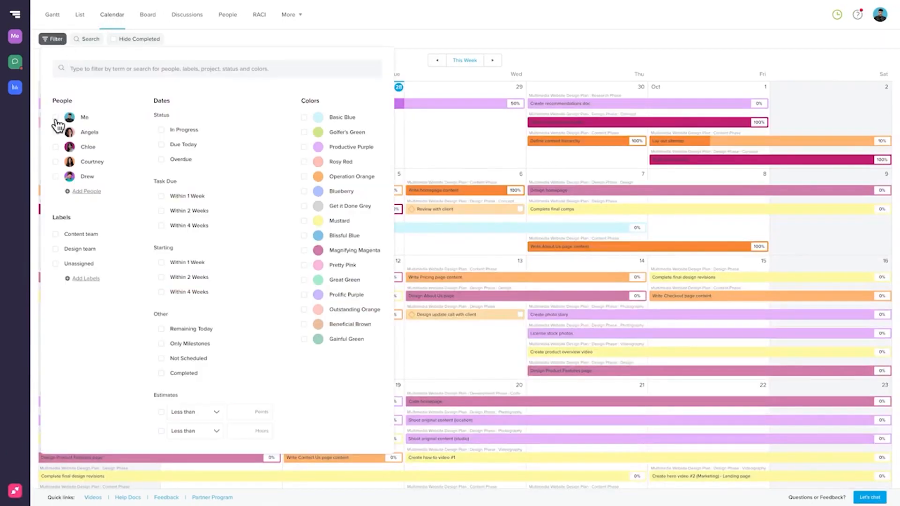
{"action": "left_click", "coordinate": [496, 54]}
{"action": "left_click", "coordinate": [80, 14]}
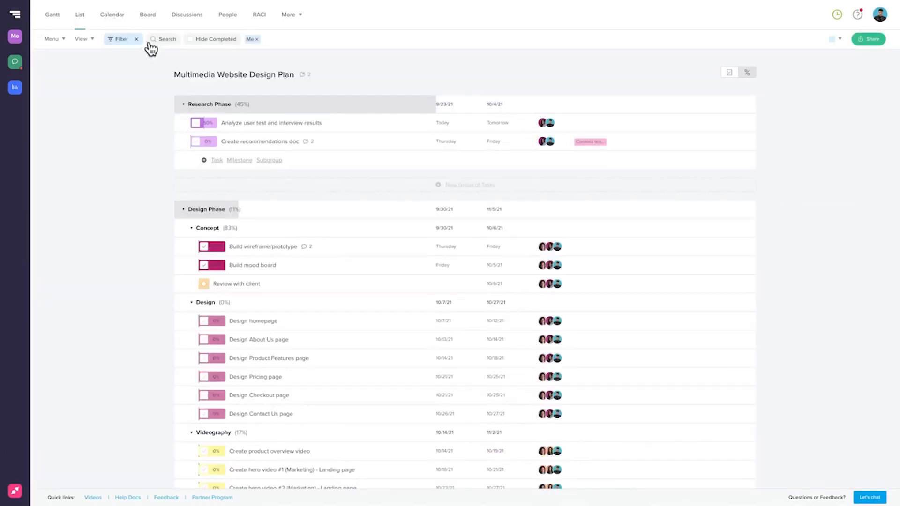
{"action": "left_click", "coordinate": [256, 39]}
On the board, drag the Lay out sitemap card into the QA column.
{"action": "left_click", "coordinate": [147, 14]}
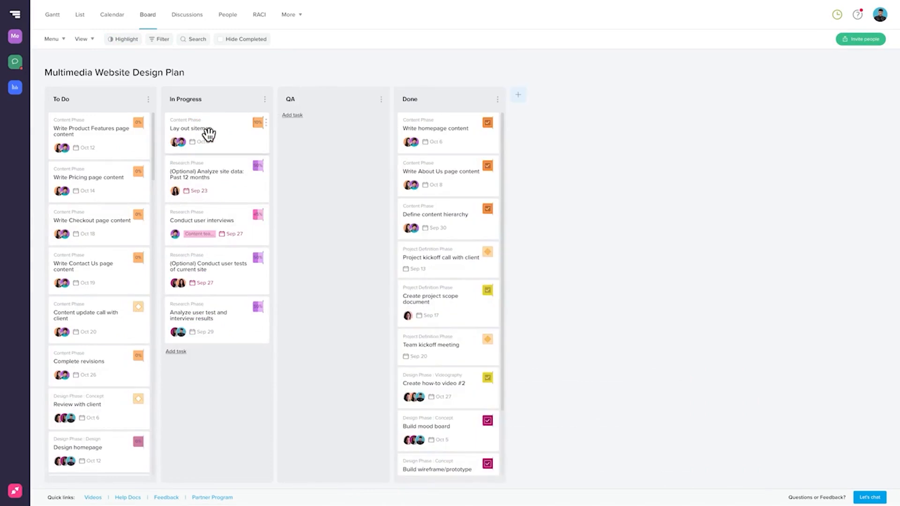
{"action": "left_click_drag", "start_coordinate": [222, 137], "coordinate": [331, 134]}
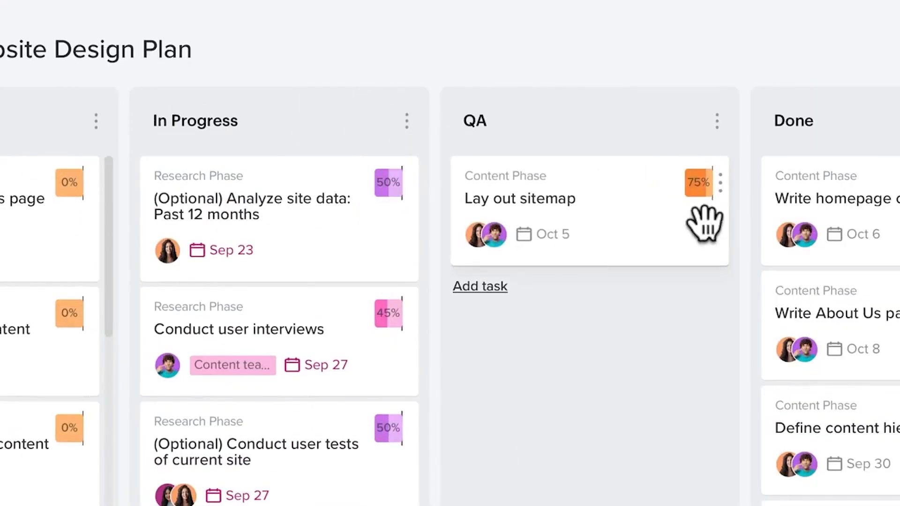